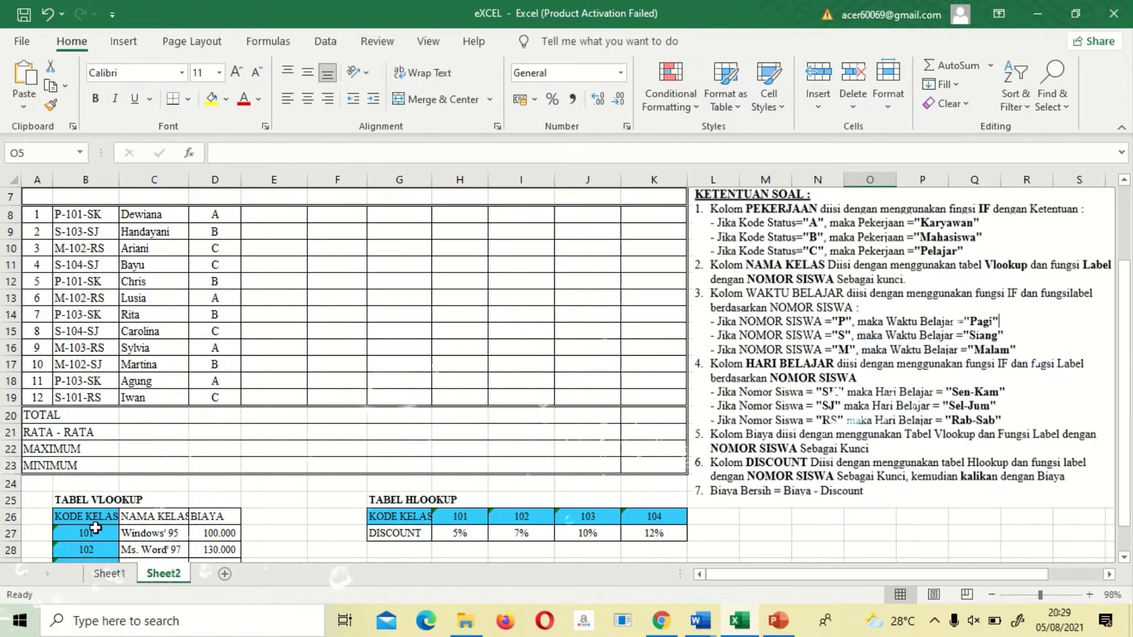
# Examine the student registration report, the KETENTUAN SOAL rules and the VLOOKUP and HLOOKUP reference tables on Sheet2.
pyautogui.click(71, 536)
pyautogui.press('Down')
pyautogui.press('Down')
pyautogui.press('Down')
pyautogui.press('Down')
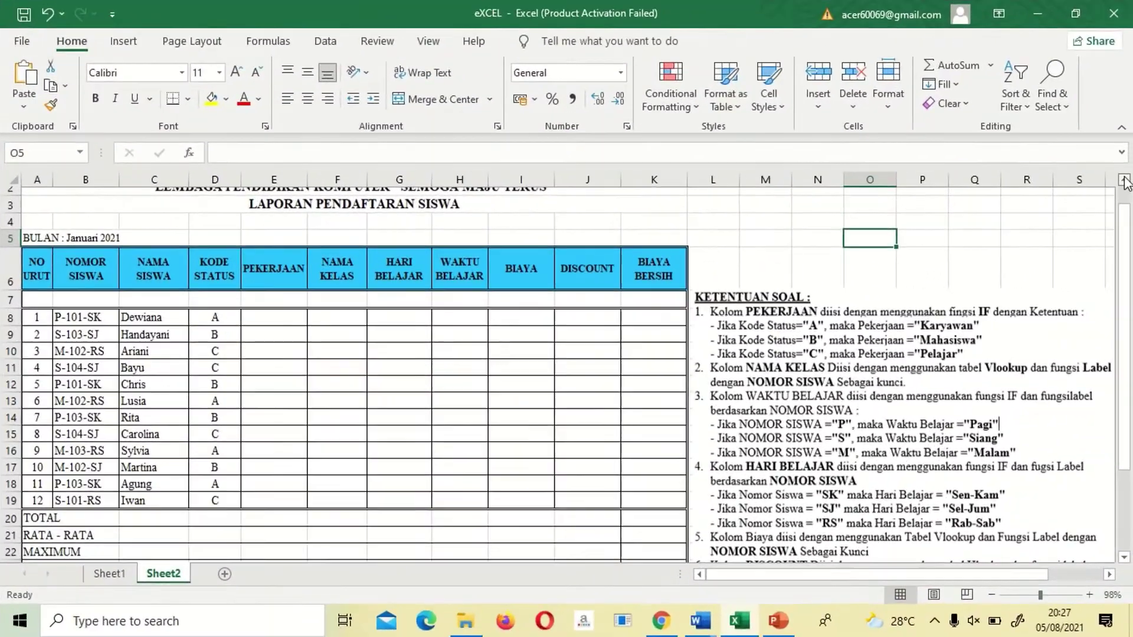
pyautogui.click(1124, 181)
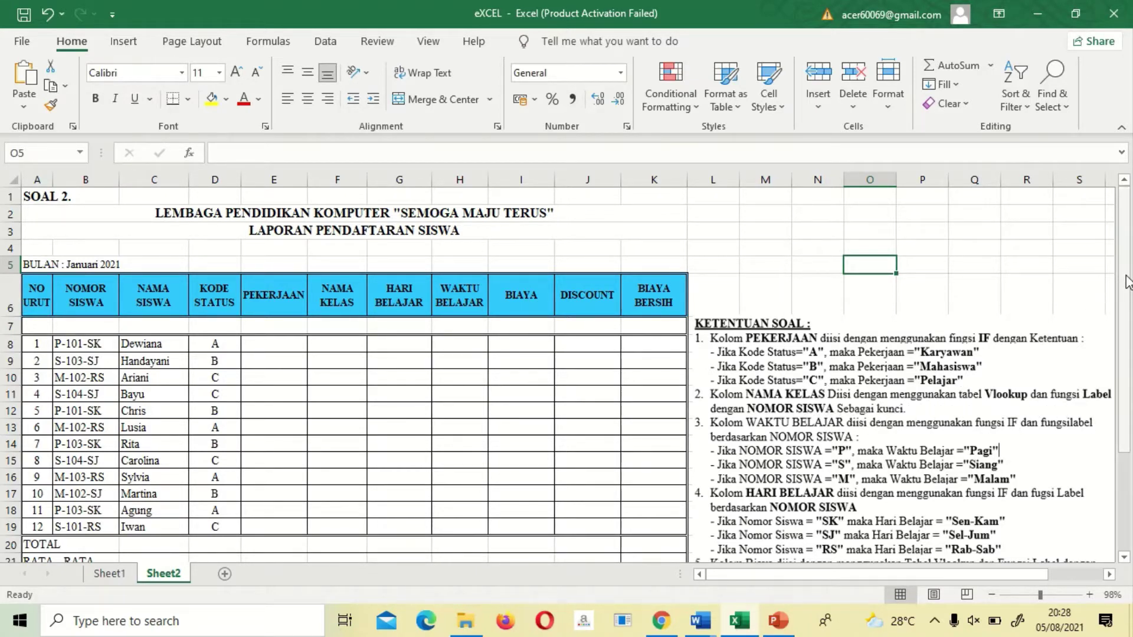
pyautogui.moveTo(1127, 282); pyautogui.dragTo(1131, 329)
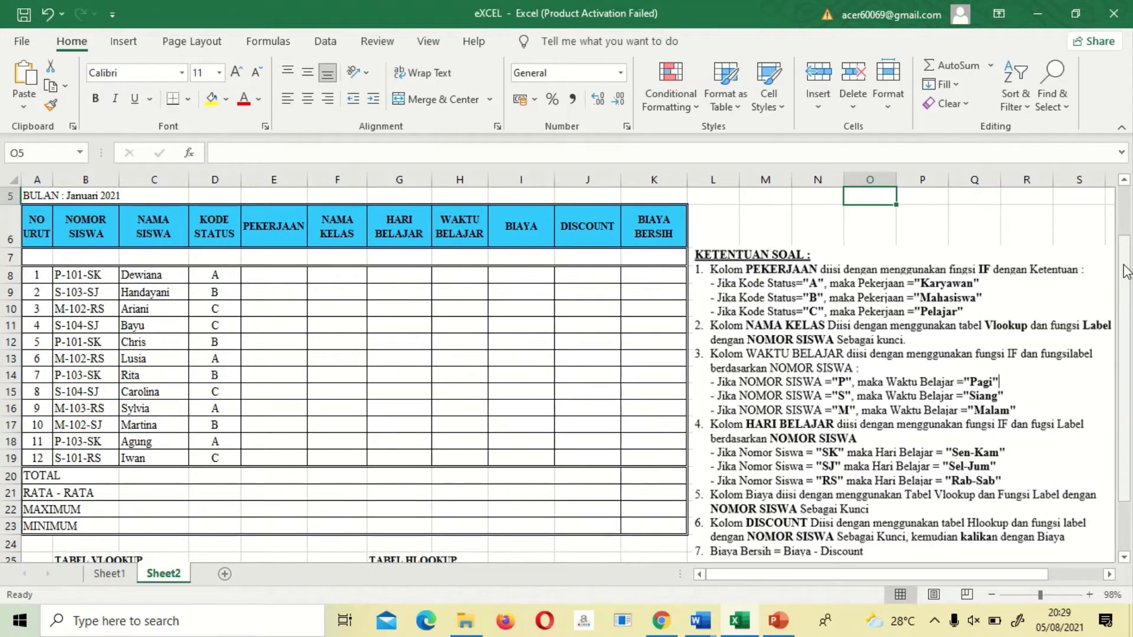
pyautogui.moveTo(1126, 273); pyautogui.dragTo(1104, 282)
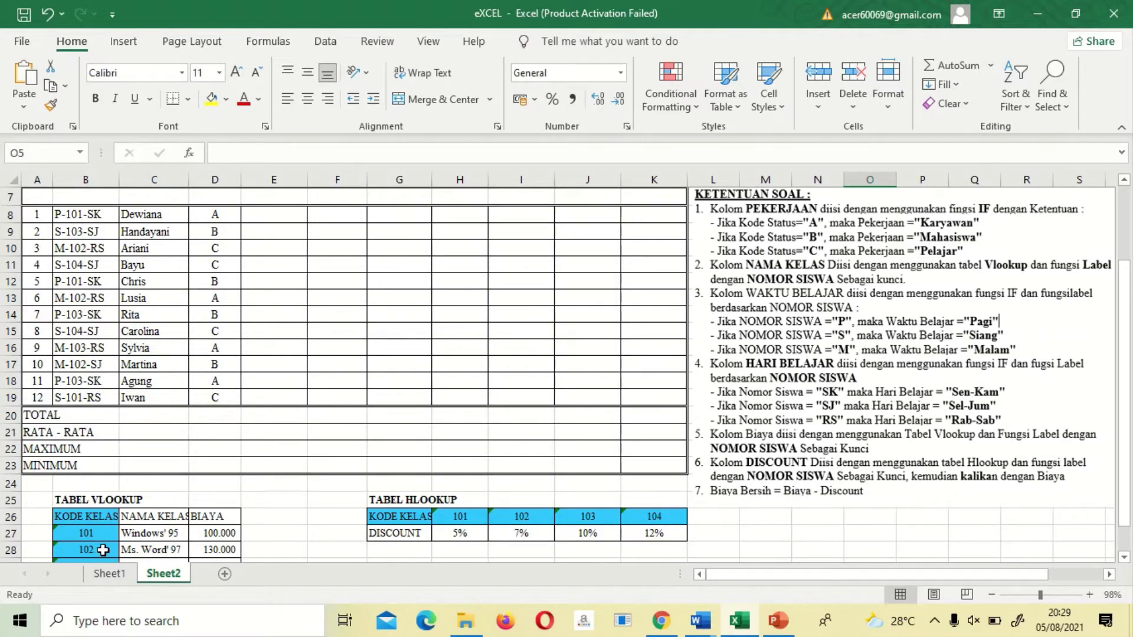
pyautogui.click(71, 535)
pyautogui.press('Down')
pyautogui.press('Down')
pyautogui.press('Down')
pyautogui.press('Down')
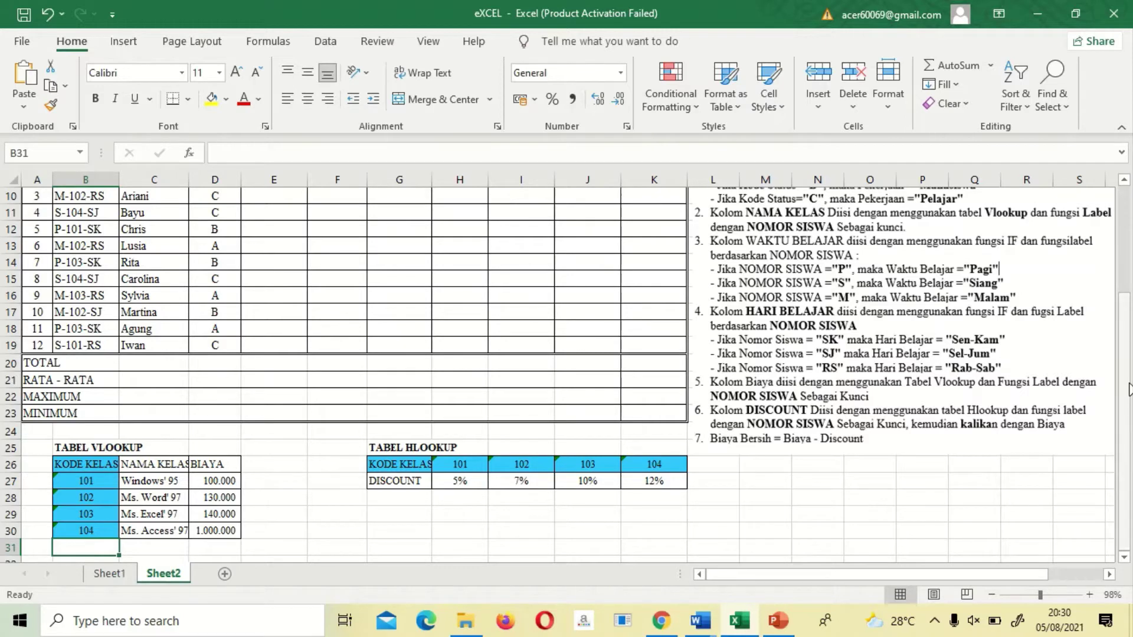
# Begin an IF formula in cell E8 of the PEKERJAAN column that returns "Karyawan" when D8 equals "a".
pyautogui.moveTo(1127, 386); pyautogui.dragTo(1127, 280)
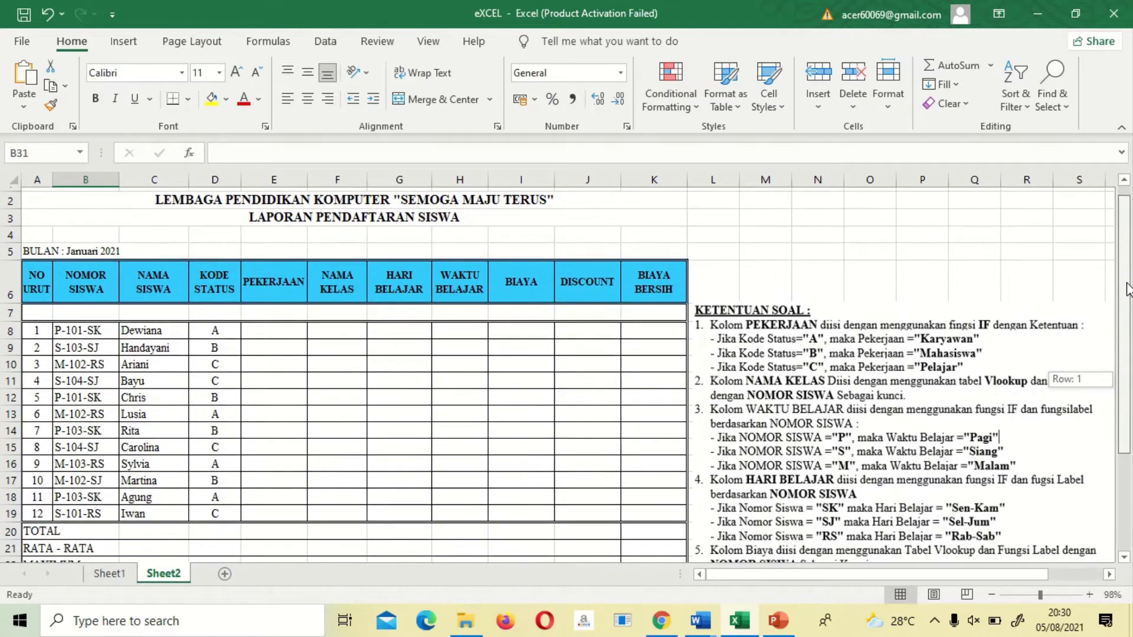
pyautogui.scroll(1, 521, 369)
pyautogui.scroll(-1, 521, 369)
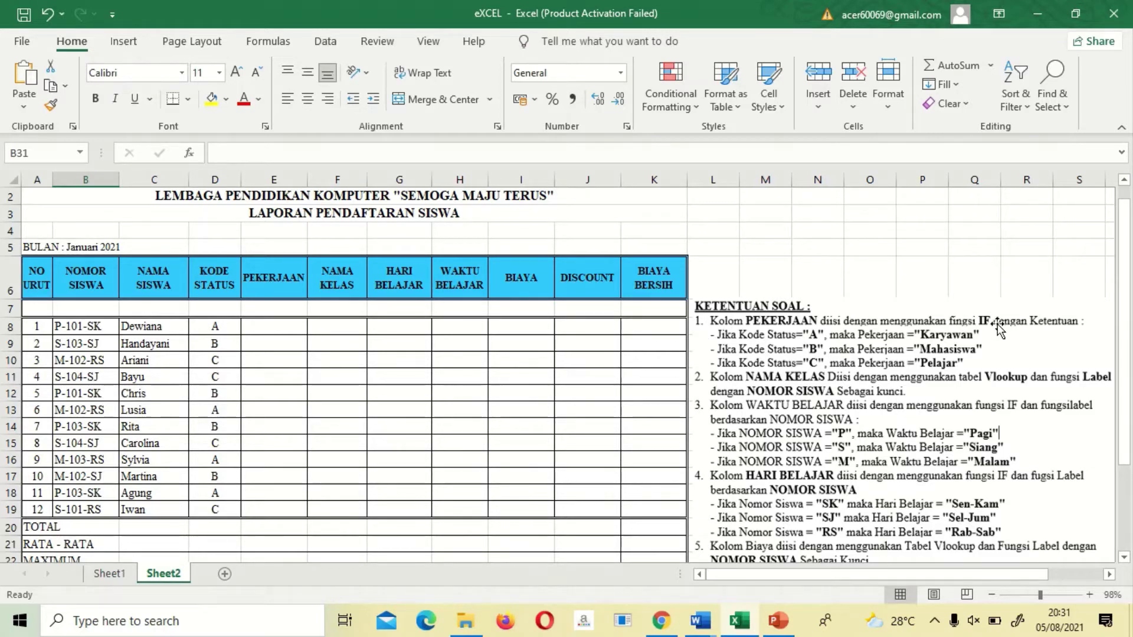
pyautogui.click(280, 325)
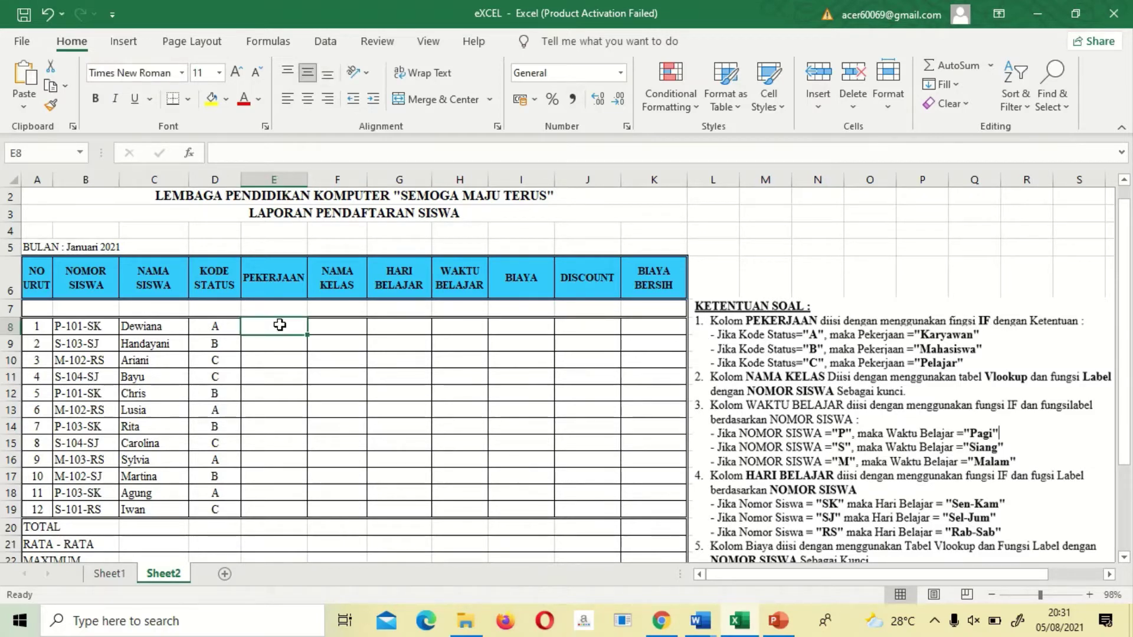
pyautogui.write('=i')
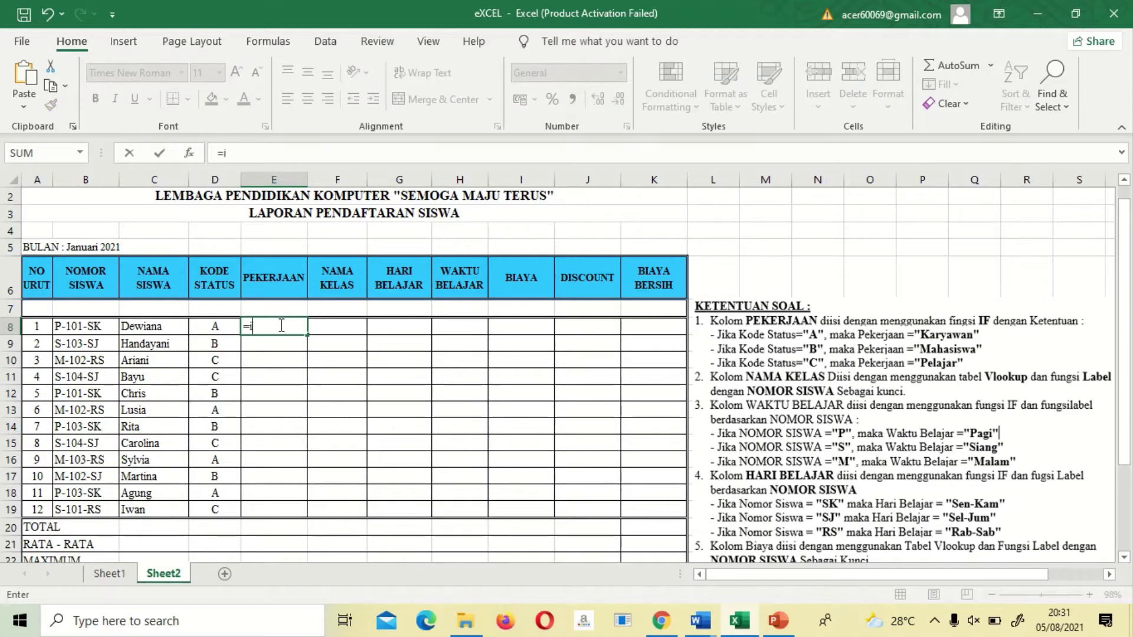
pyautogui.write('f(')
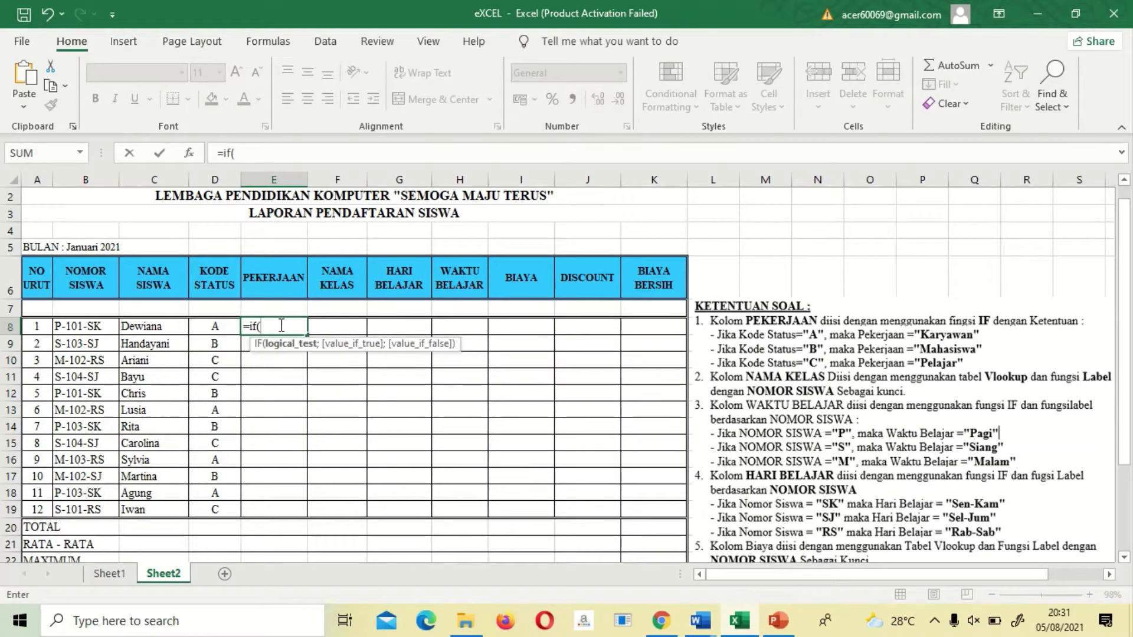
pyautogui.click(214, 328)
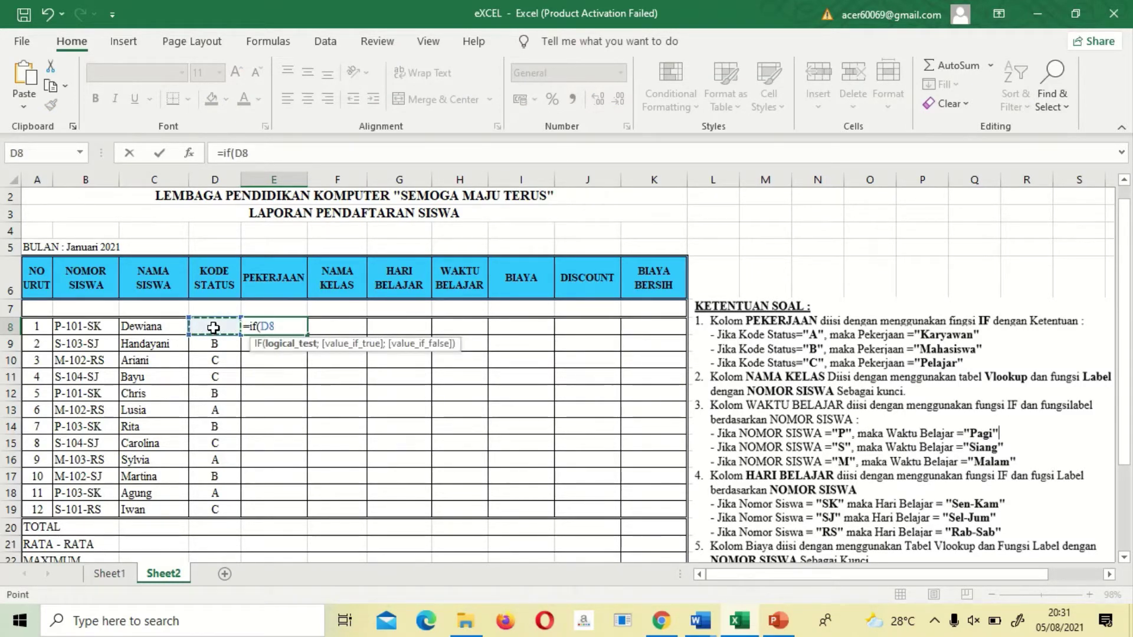
pyautogui.write('=')
pyautogui.write('"a";')
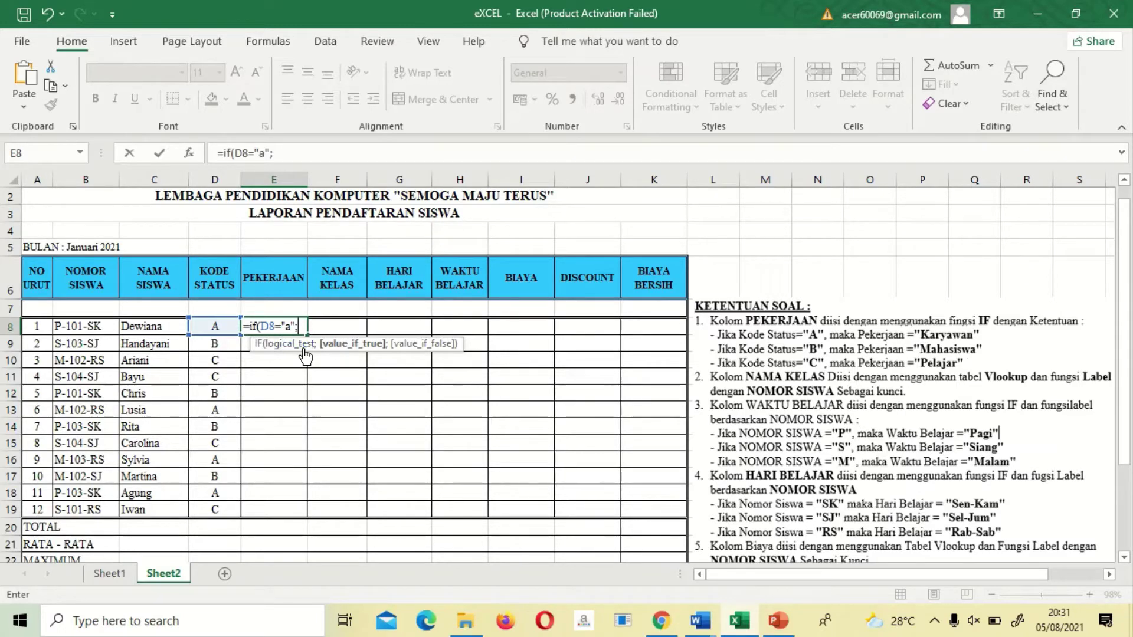
pyautogui.write('"k')
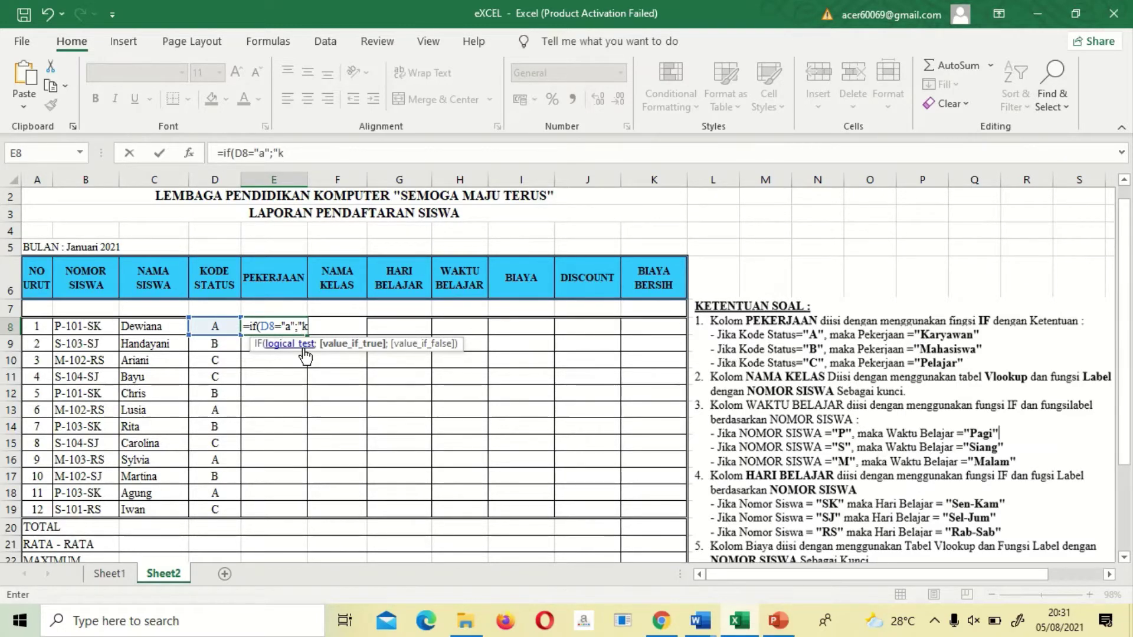
pyautogui.press('BackSpace')
pyautogui.write('Karyawan')
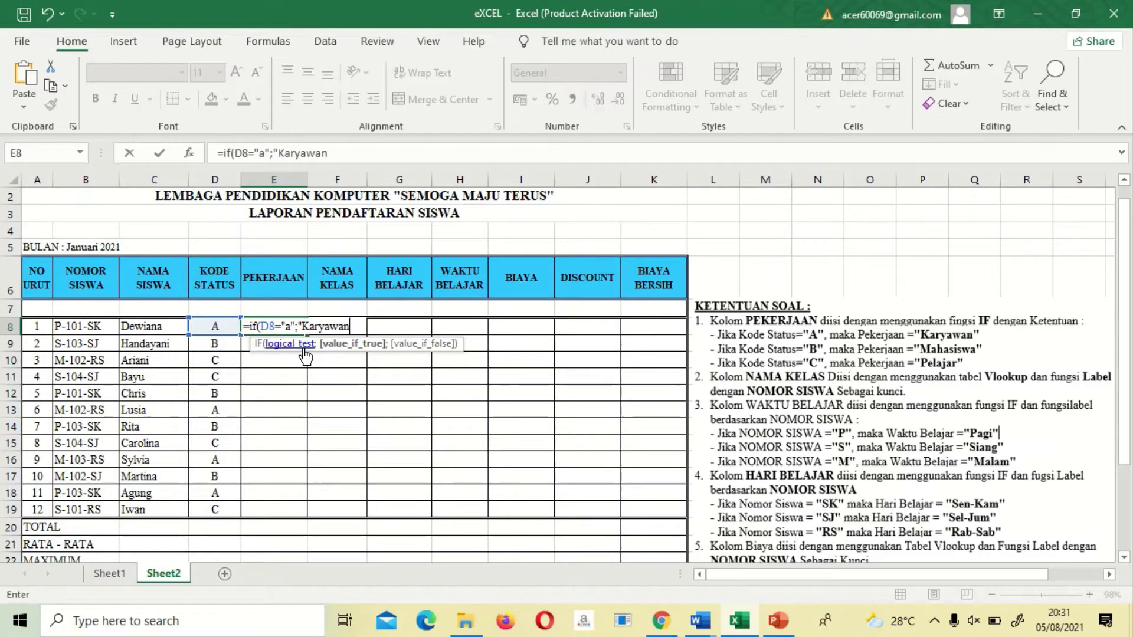
pyautogui.write('";')
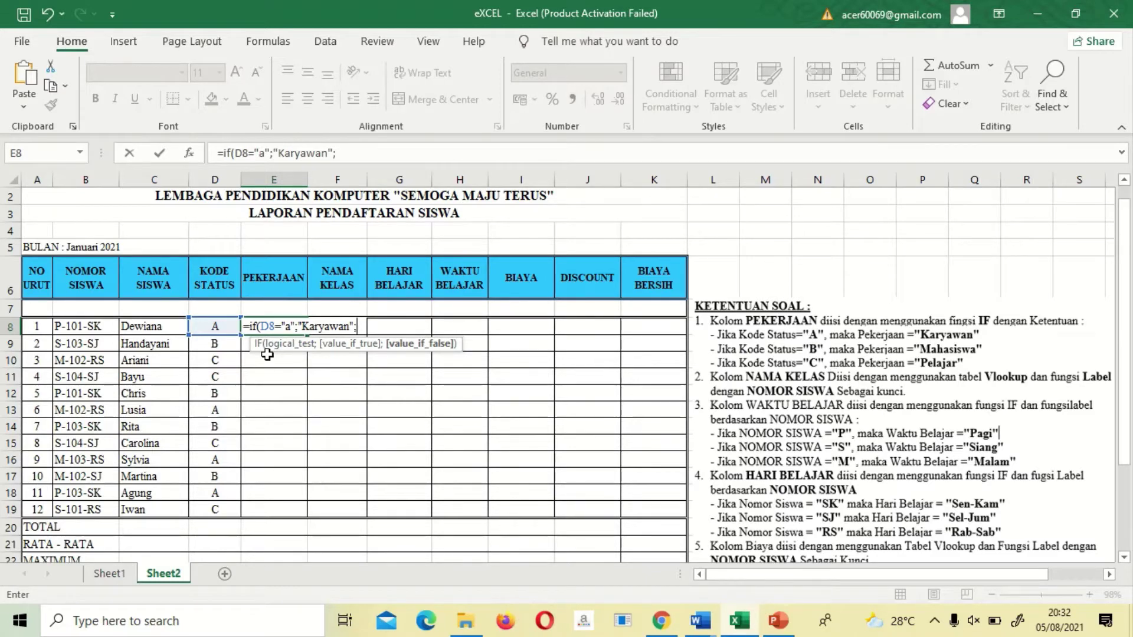
# Add a nested IF to the E8 formula that returns "Mahasiswa" when D8 equals "b".
pyautogui.write('if(')
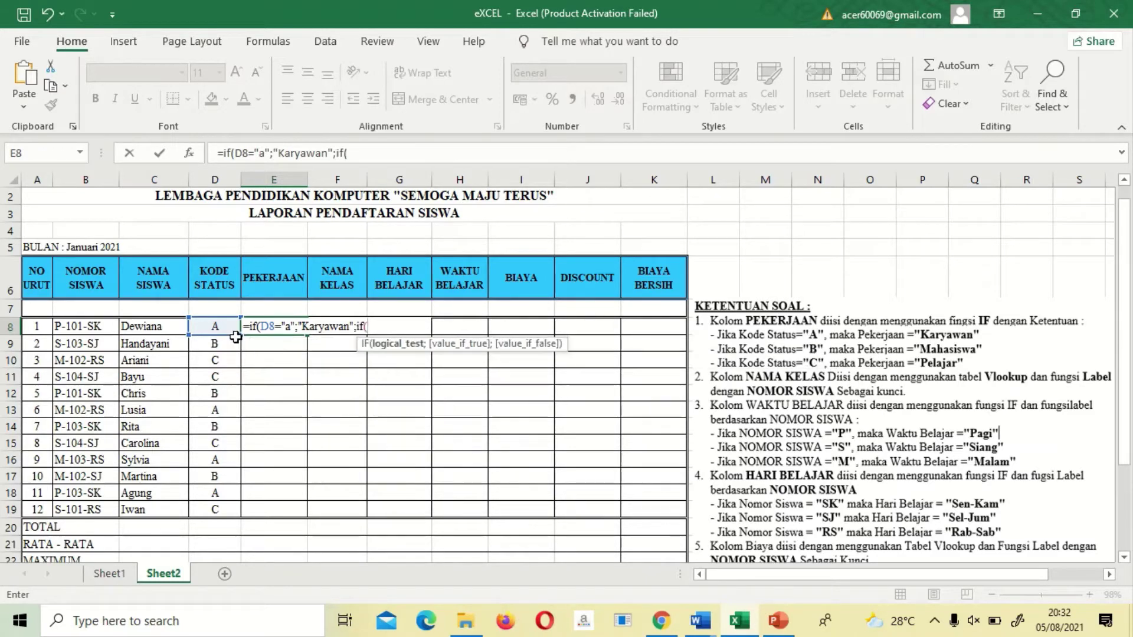
pyautogui.click(204, 325)
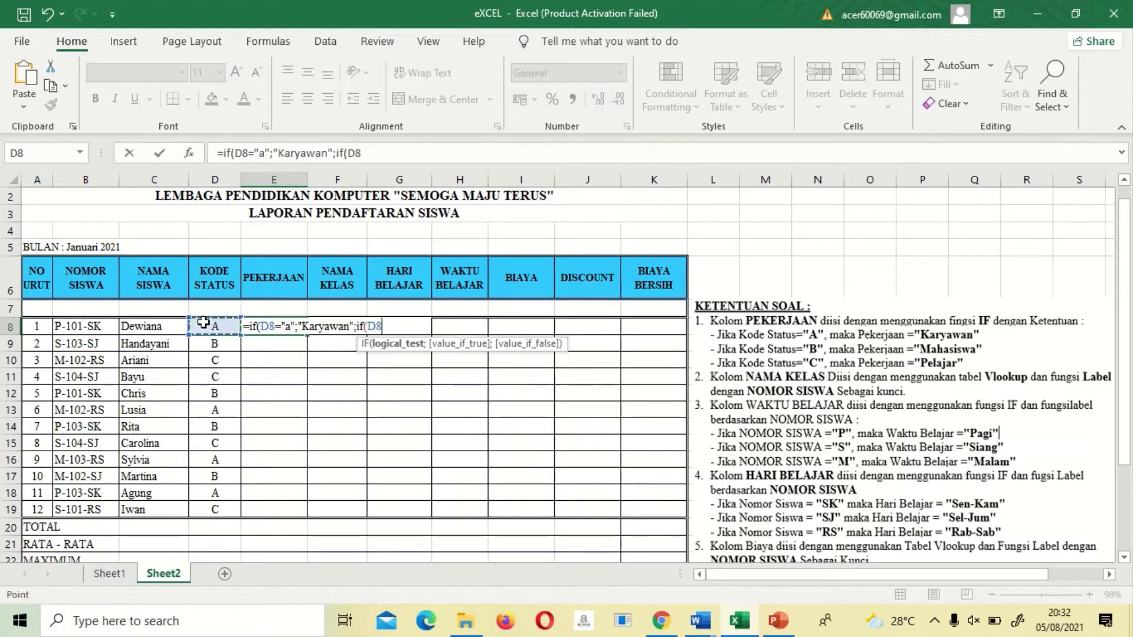
pyautogui.write('="b";')
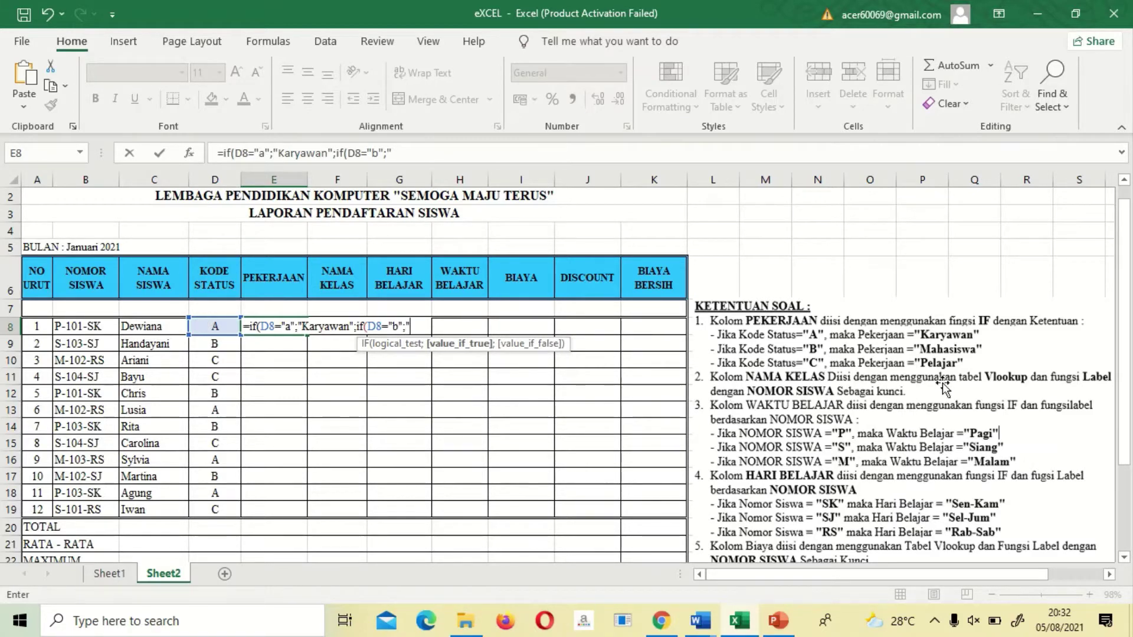
pyautogui.write('"Mahaiswa')
pyautogui.press('BackSpace')
pyautogui.press('BackSpace')
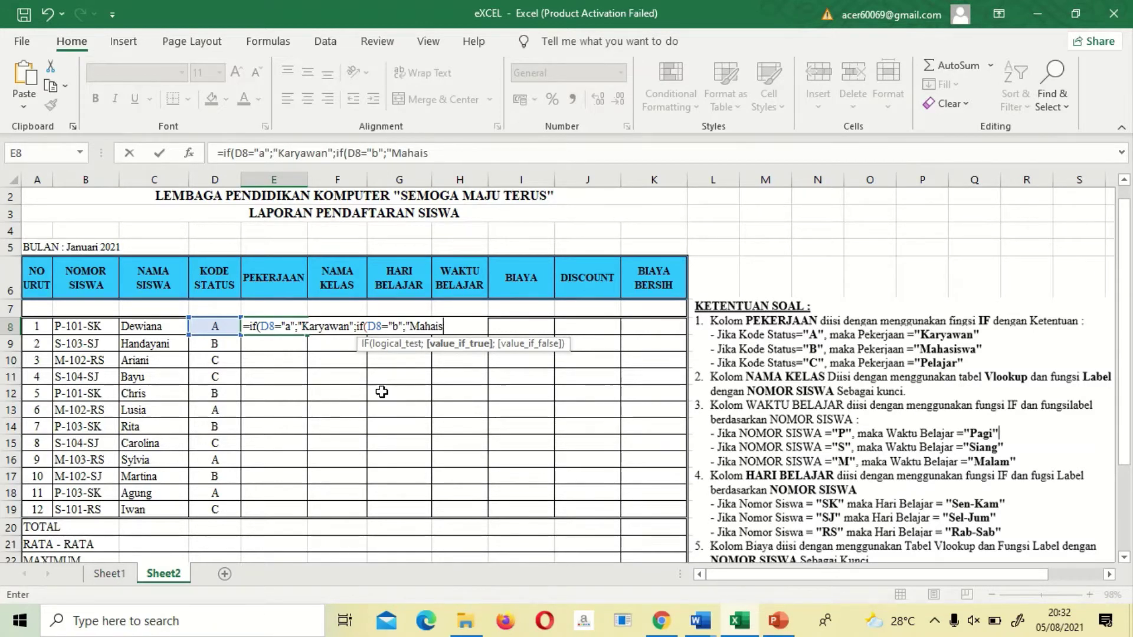
pyautogui.press('BackSpace')
pyautogui.press('BackSpace')
pyautogui.write('siswa";')
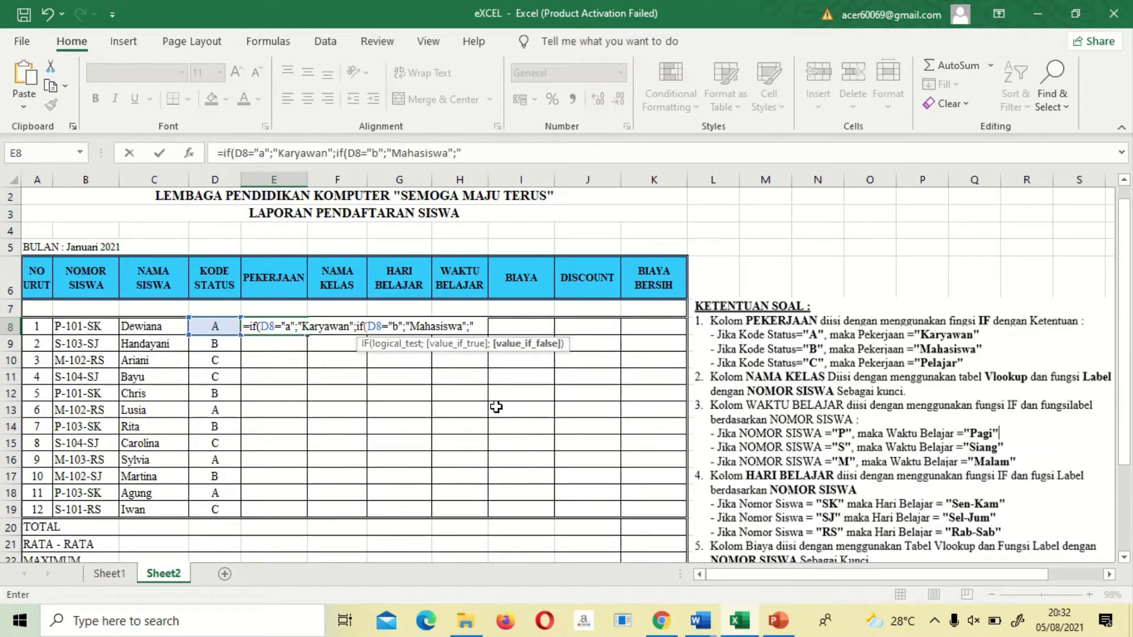
# Finish the E8 formula with "Pelajar" as the fallback result and fill it down through E19.
pyautogui.write('"Pelajar')
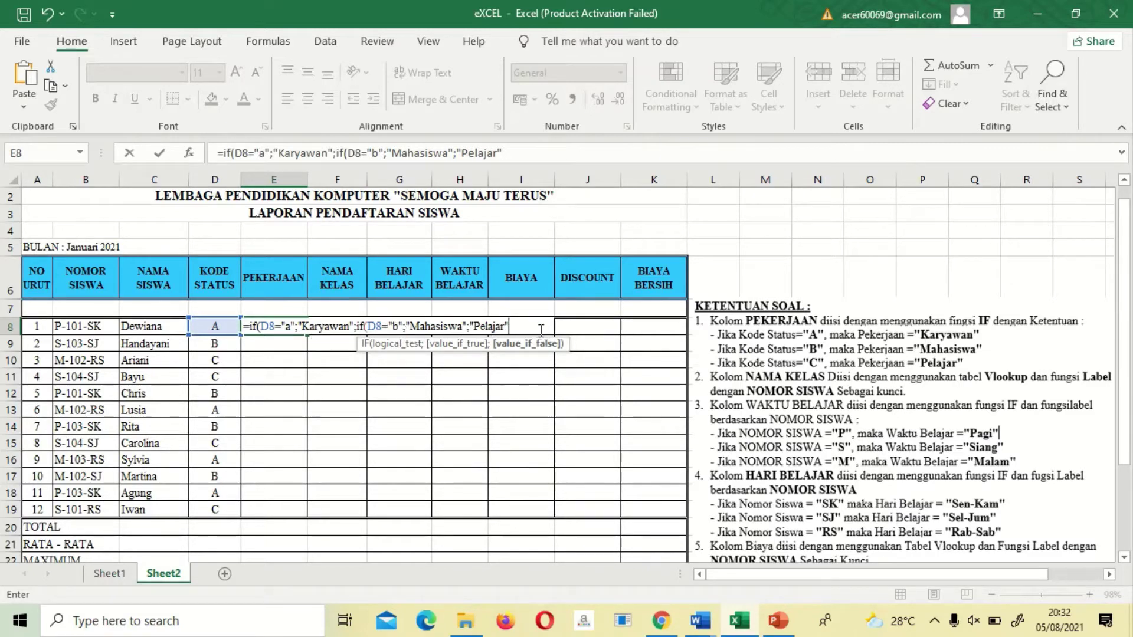
pyautogui.press('Return')
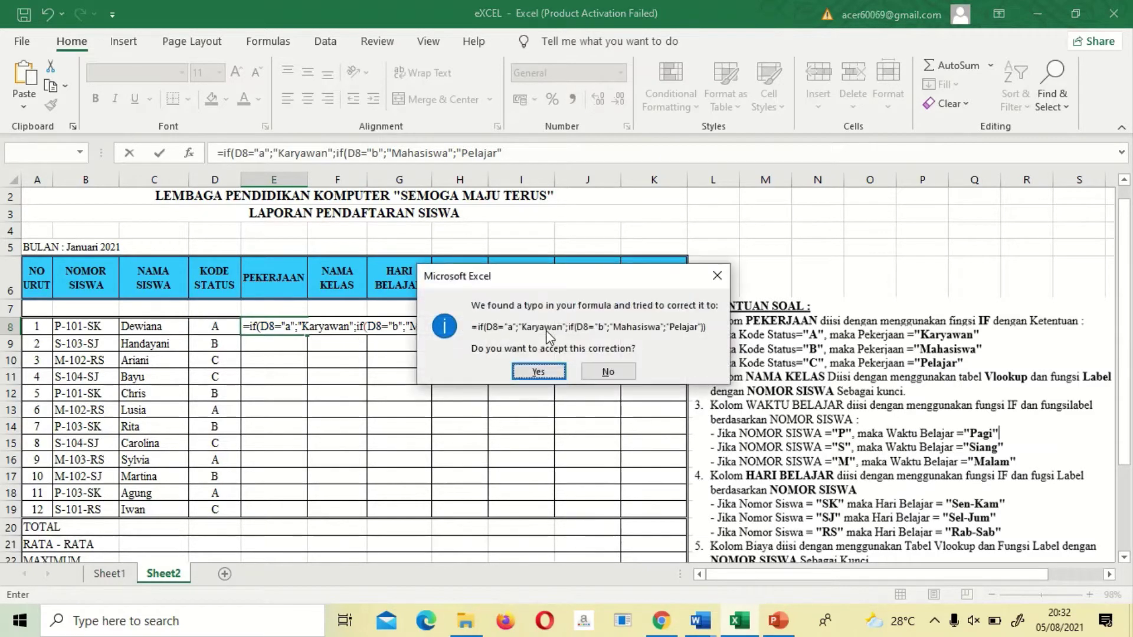
pyautogui.press('Return')
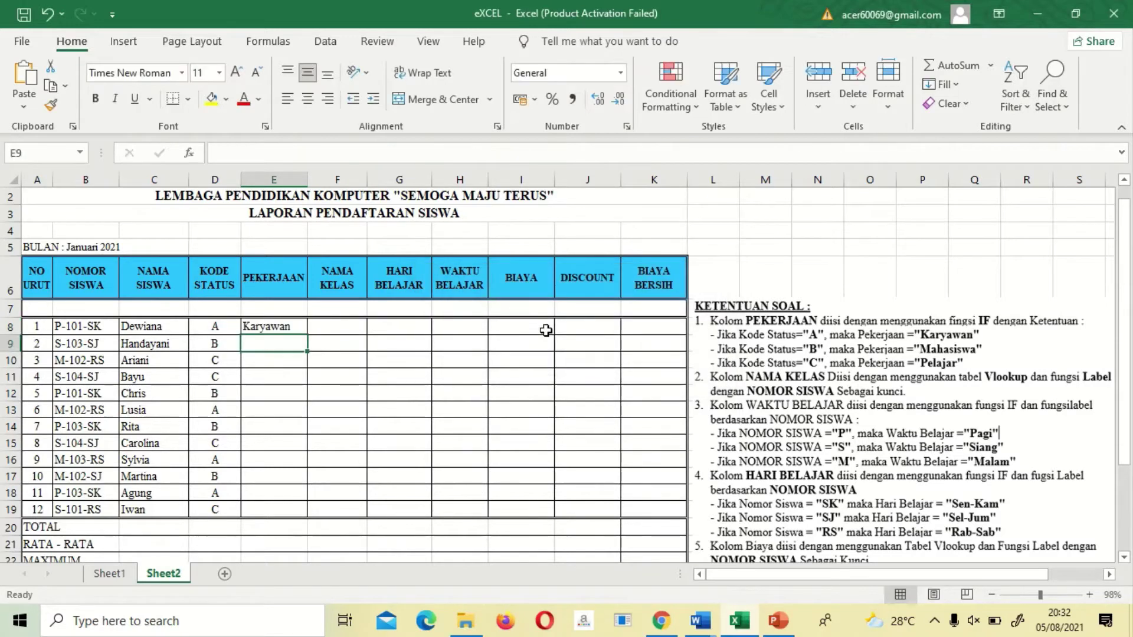
pyautogui.click(279, 326)
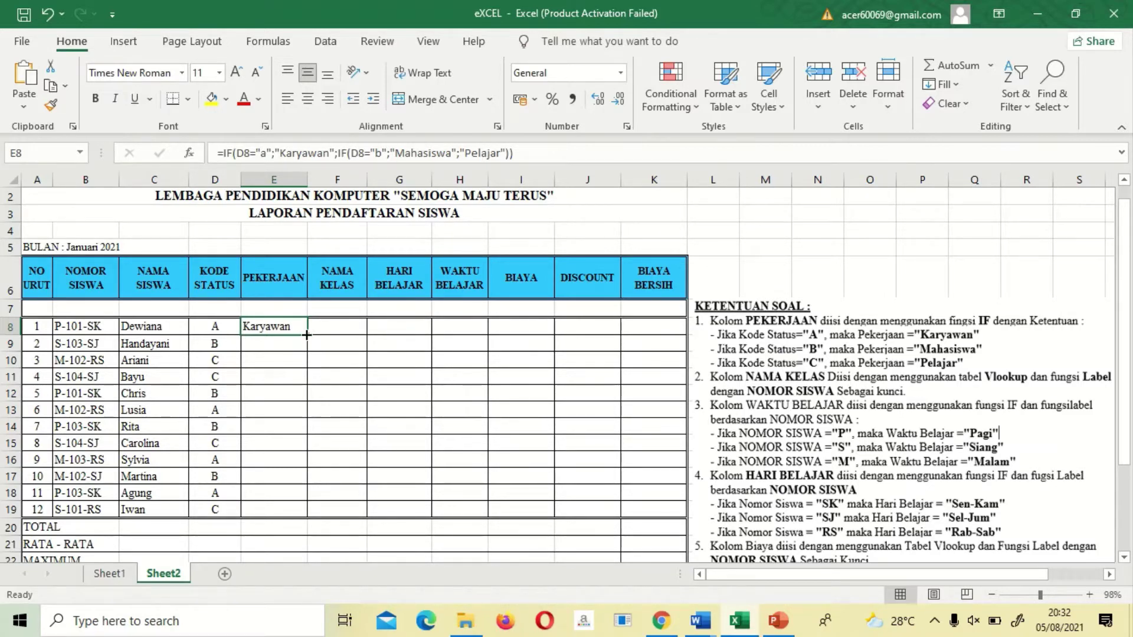
pyautogui.moveTo(307, 335); pyautogui.dragTo(304, 512)
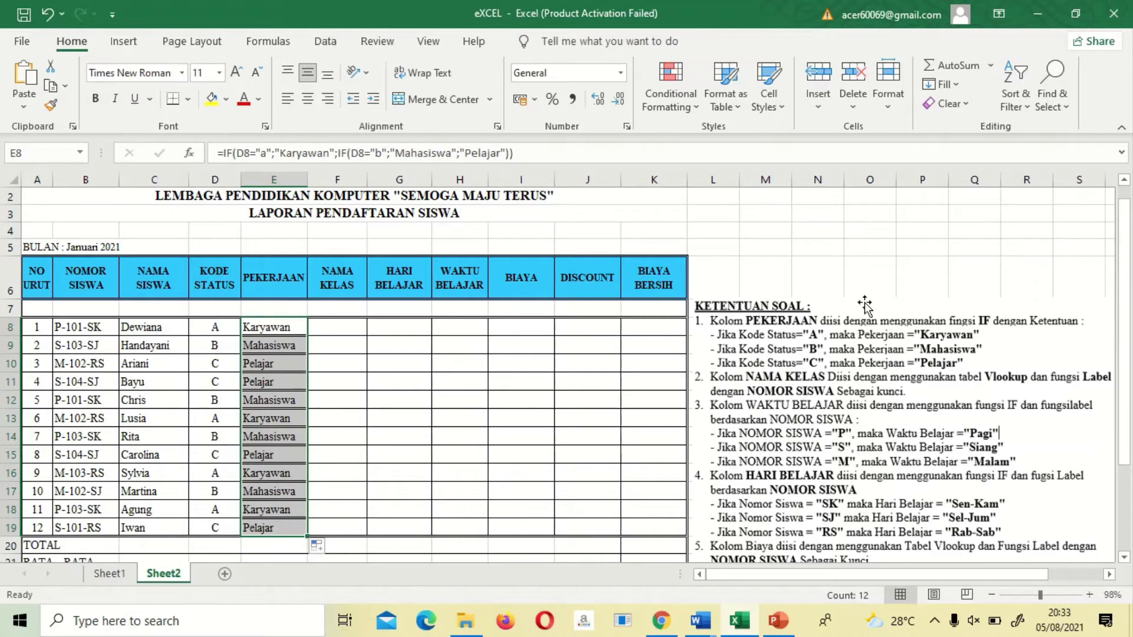
# Examine how the KODE KELAS entries are stored in the VLOOKUP and HLOOKUP reference tables.
pyautogui.moveTo(1126, 253); pyautogui.dragTo(1131, 318)
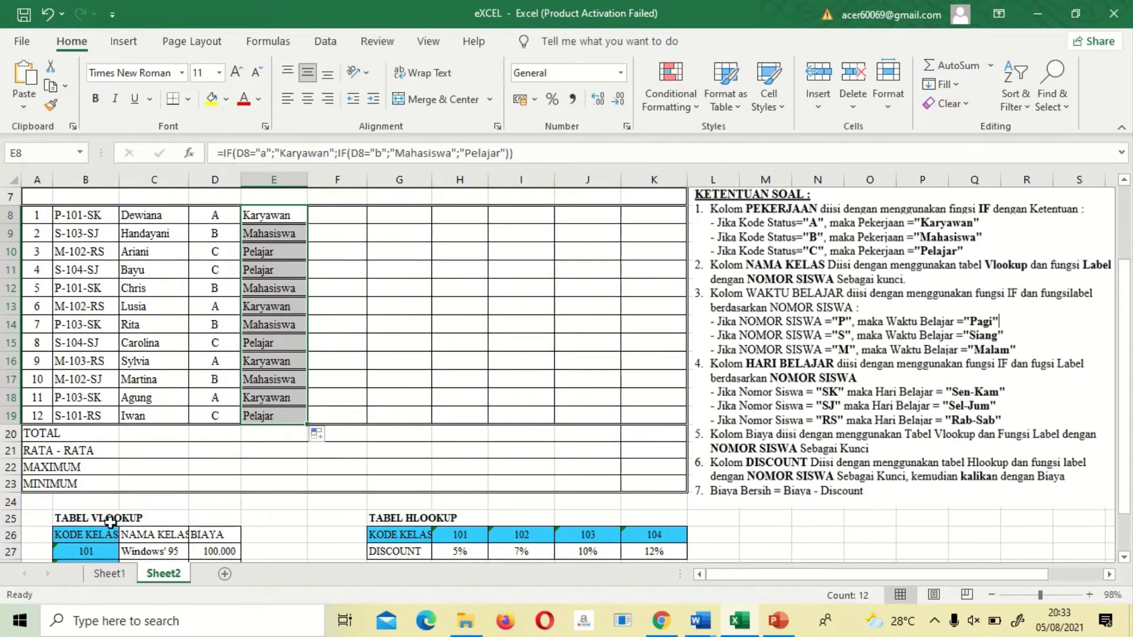
pyautogui.click(94, 550)
pyautogui.press('Down')
pyautogui.press('Down')
pyautogui.press('Down')
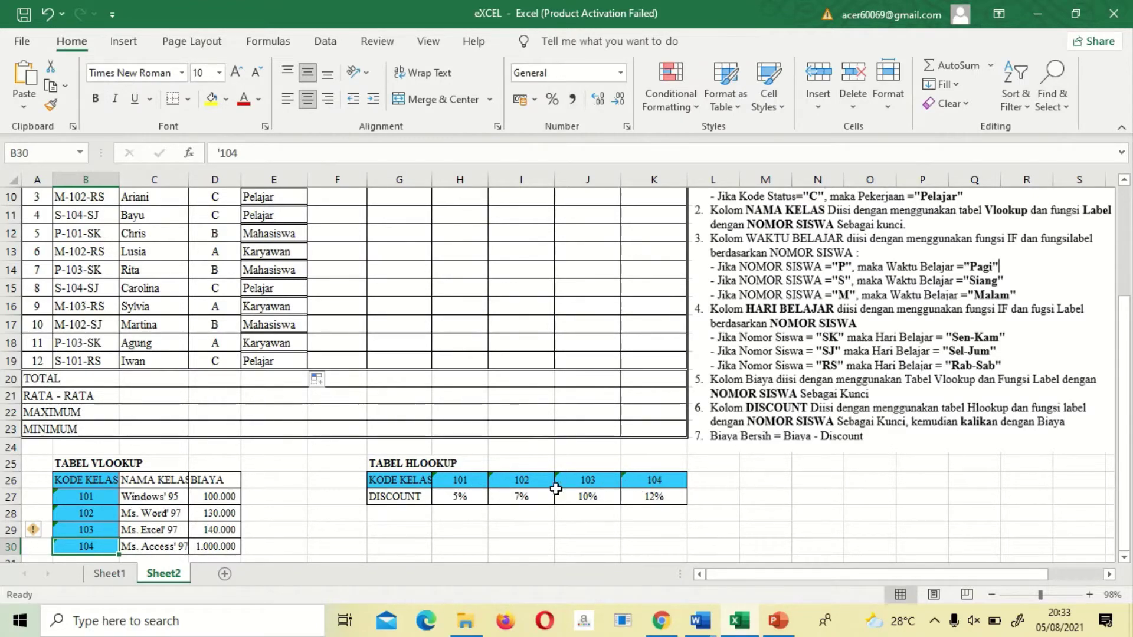
pyautogui.click(98, 498)
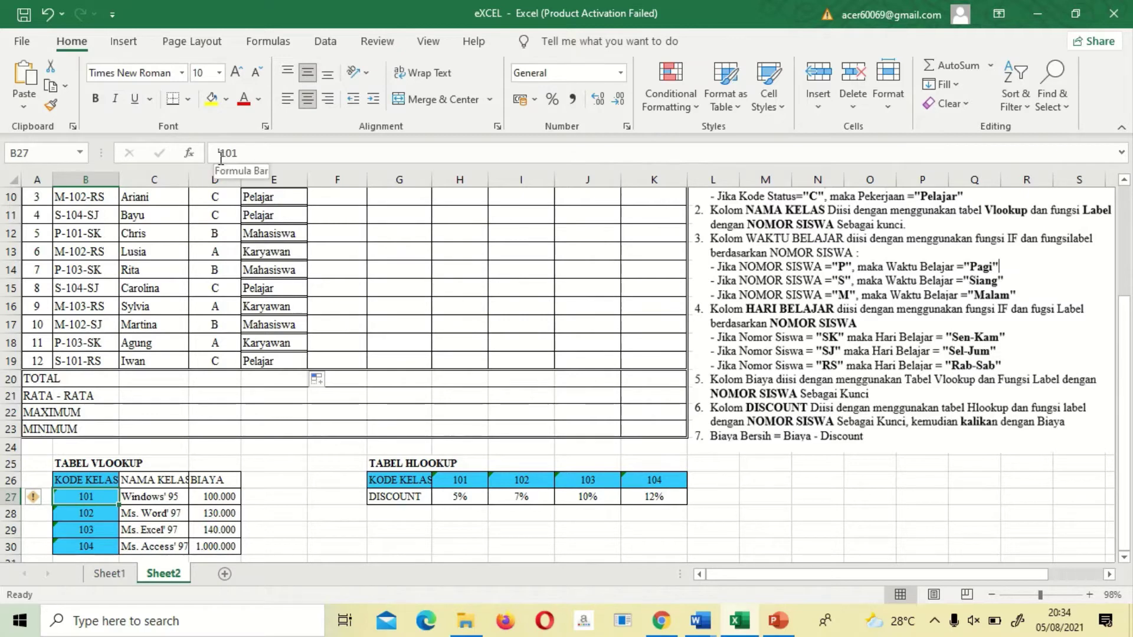
pyautogui.click(95, 513)
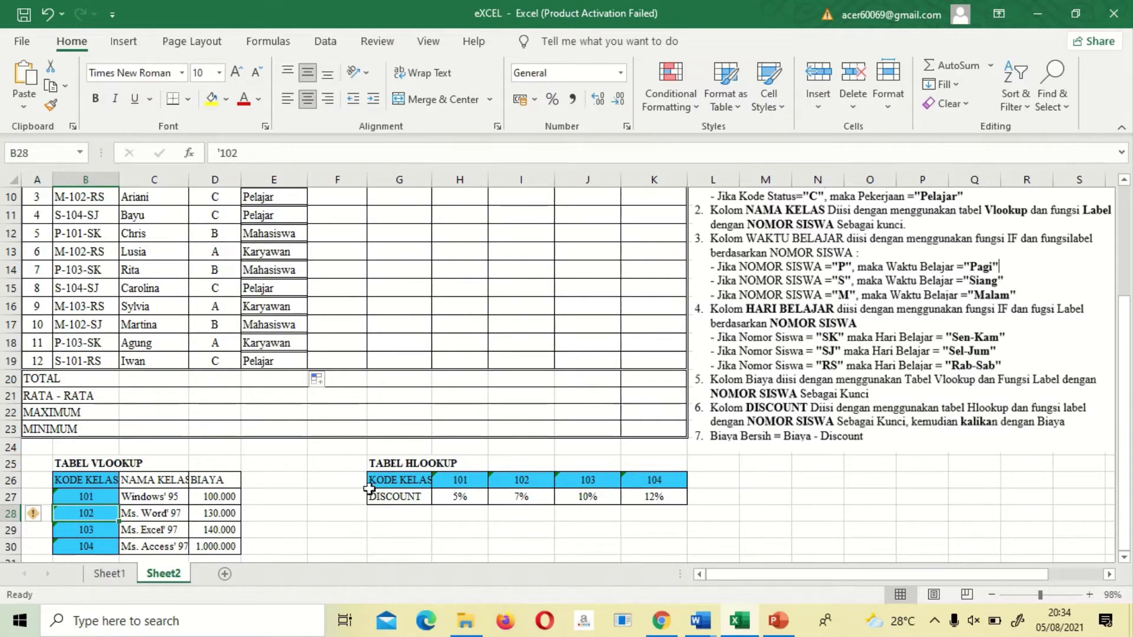
pyautogui.click(463, 479)
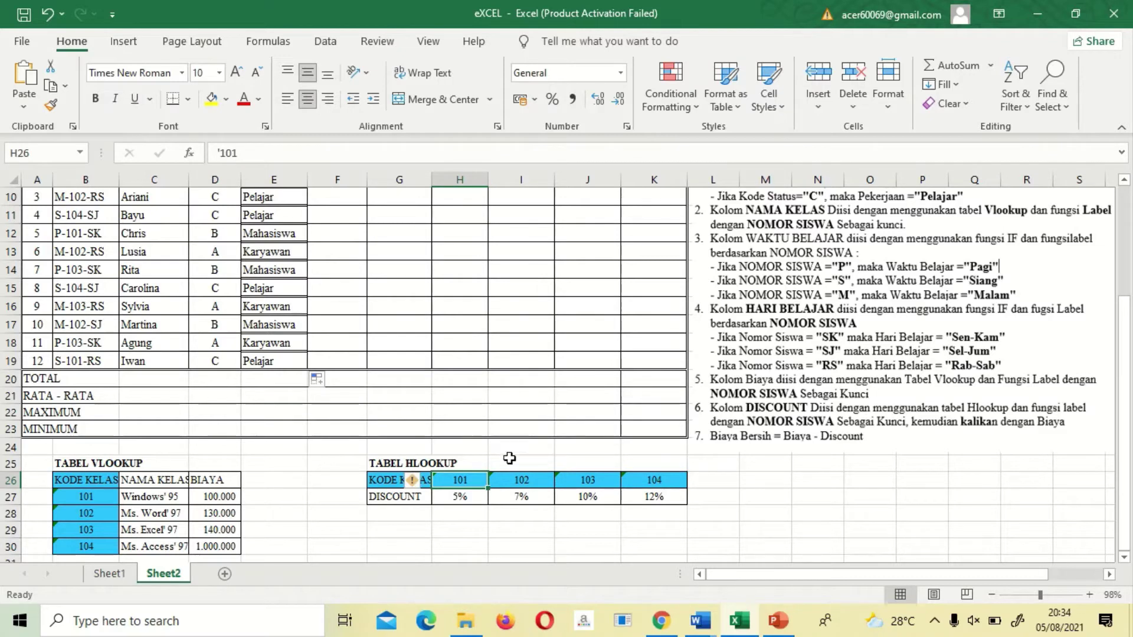
pyautogui.click(517, 480)
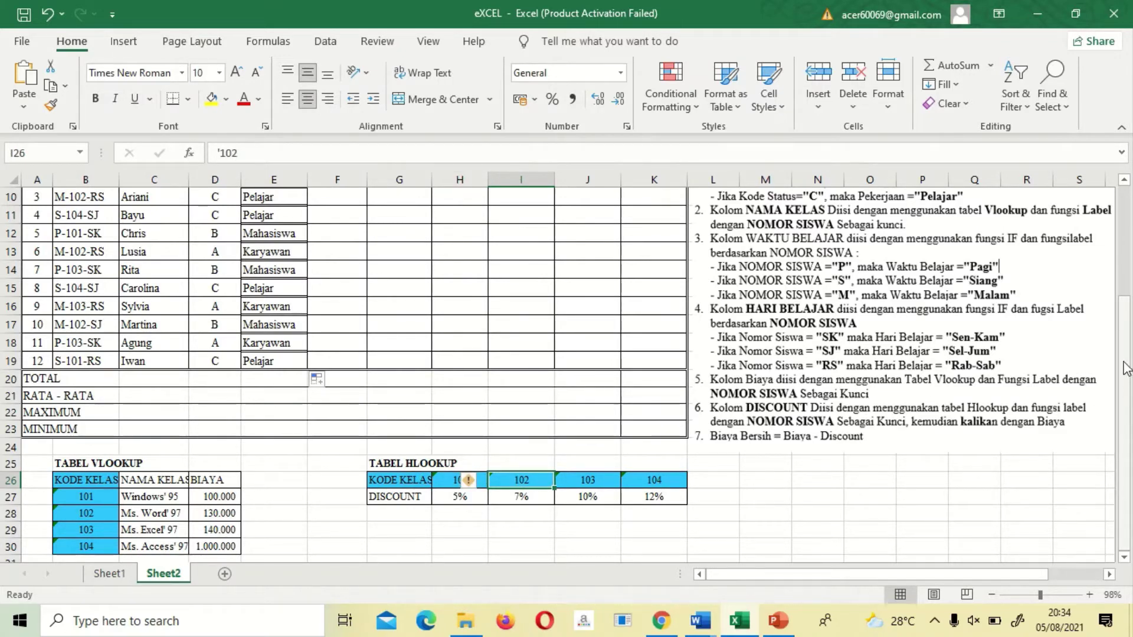
# Begin a VLOOKUP formula in cell F8 of the NAMA KELAS column with MID(B8;3;3) as the lookup value.
pyautogui.moveTo(1124, 364); pyautogui.dragTo(1124, 314)
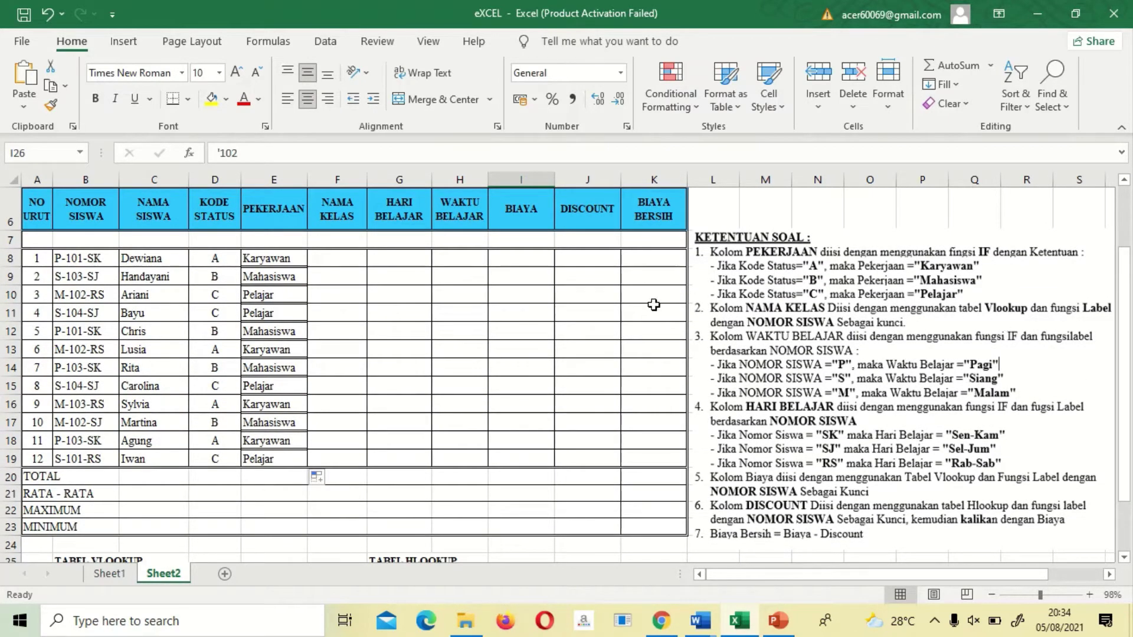
pyautogui.click(336, 254)
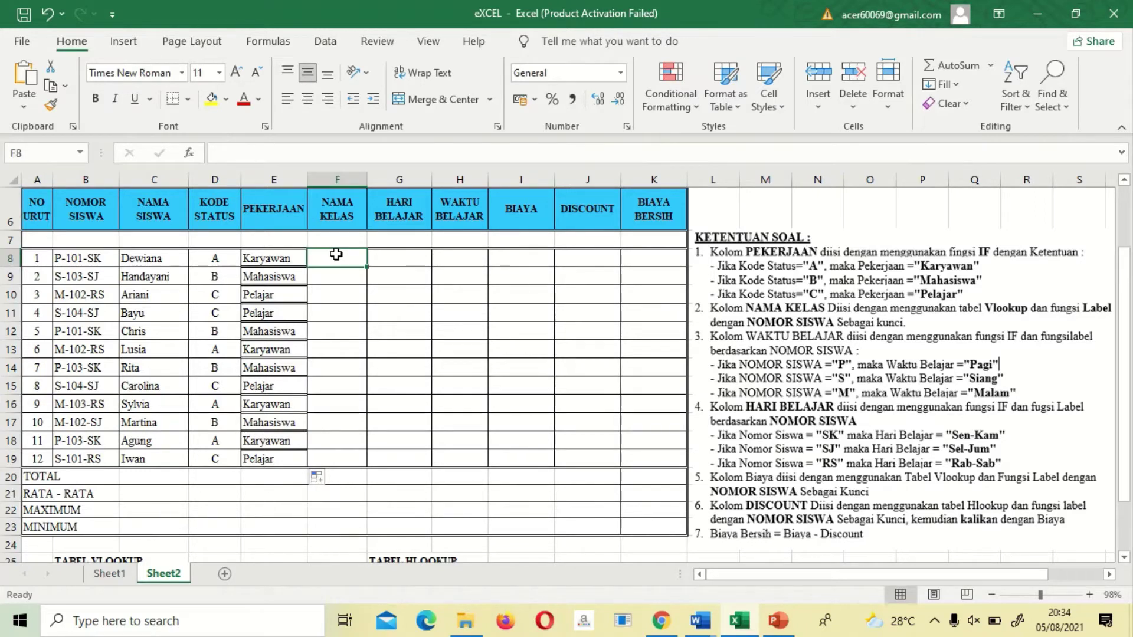
pyautogui.write('=vlooku')
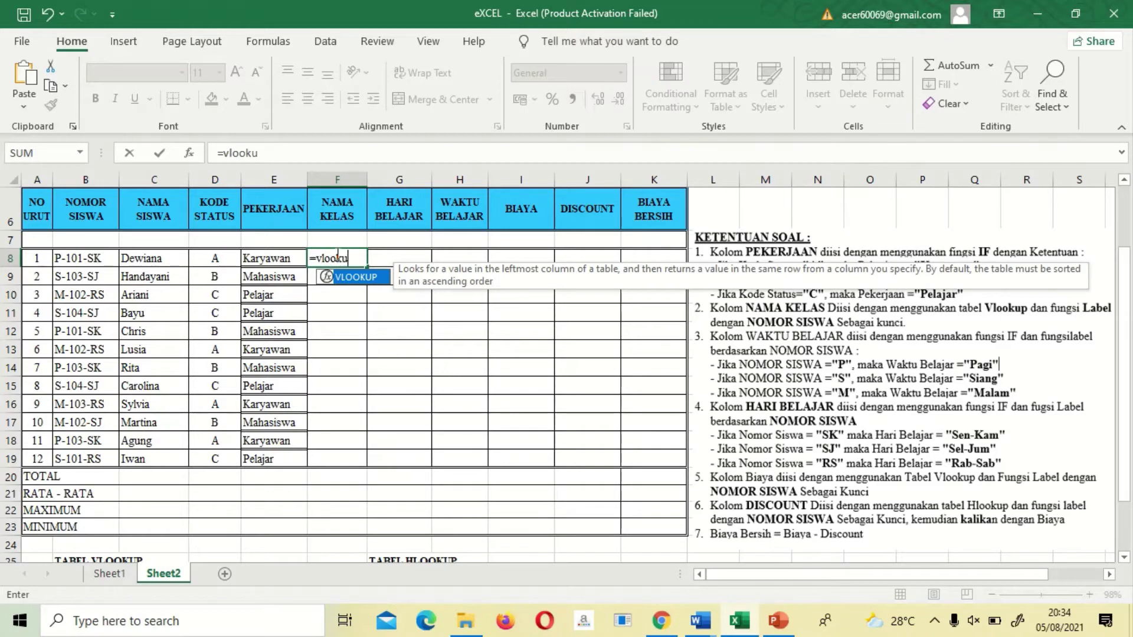
pyautogui.write('p(')
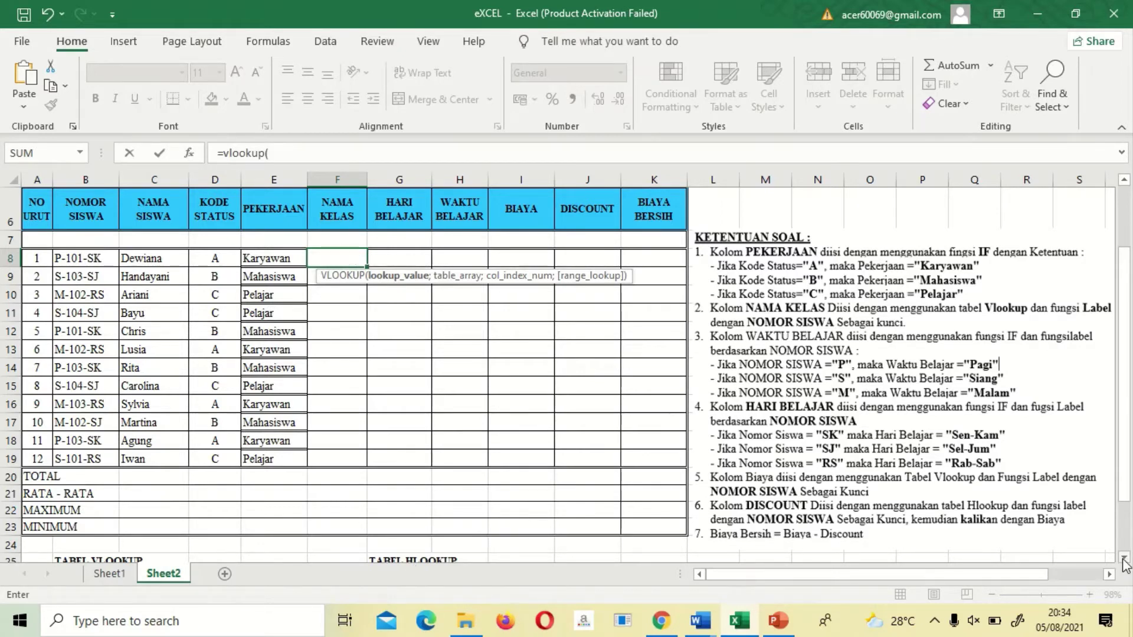
pyautogui.scroll(-2, 185, 539)
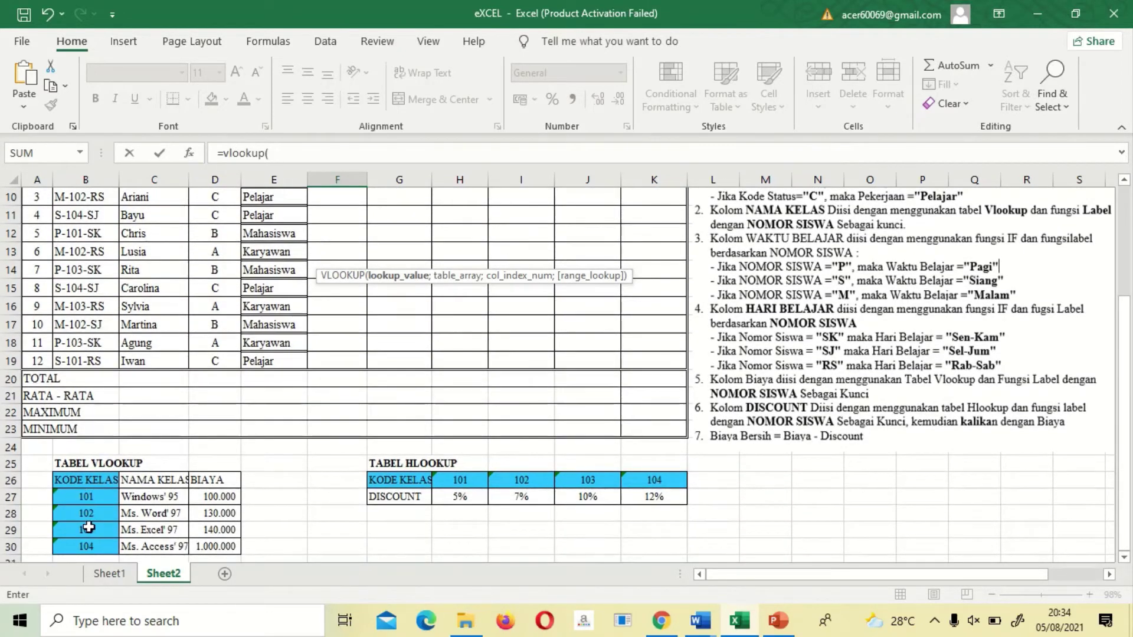
pyautogui.click(1123, 181)
pyautogui.click(1124, 181)
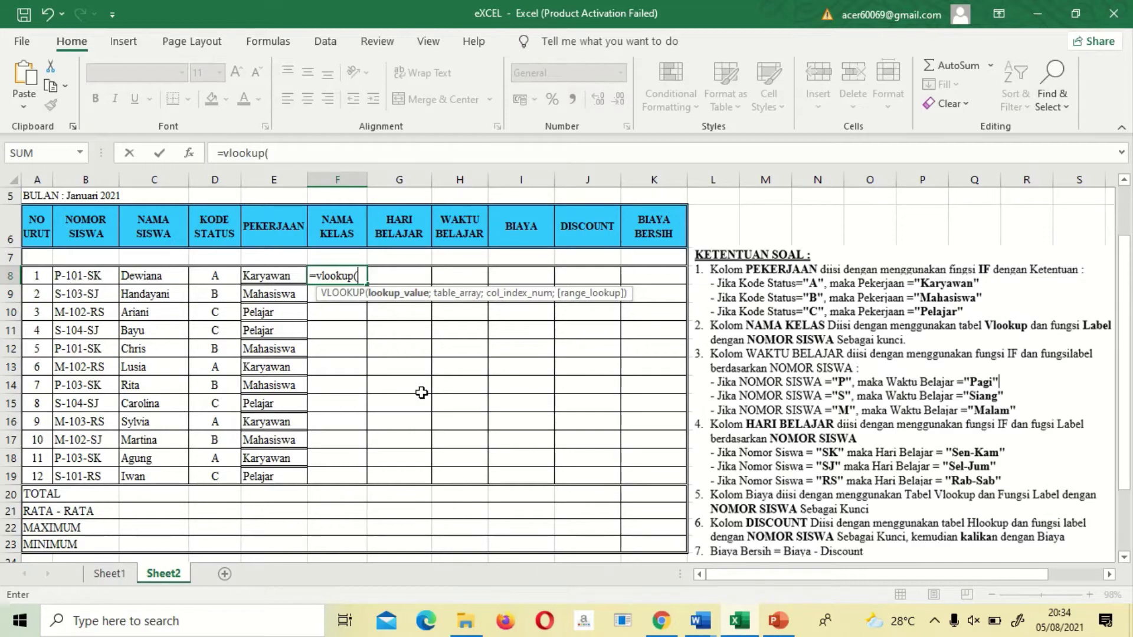
pyautogui.write('mid(')
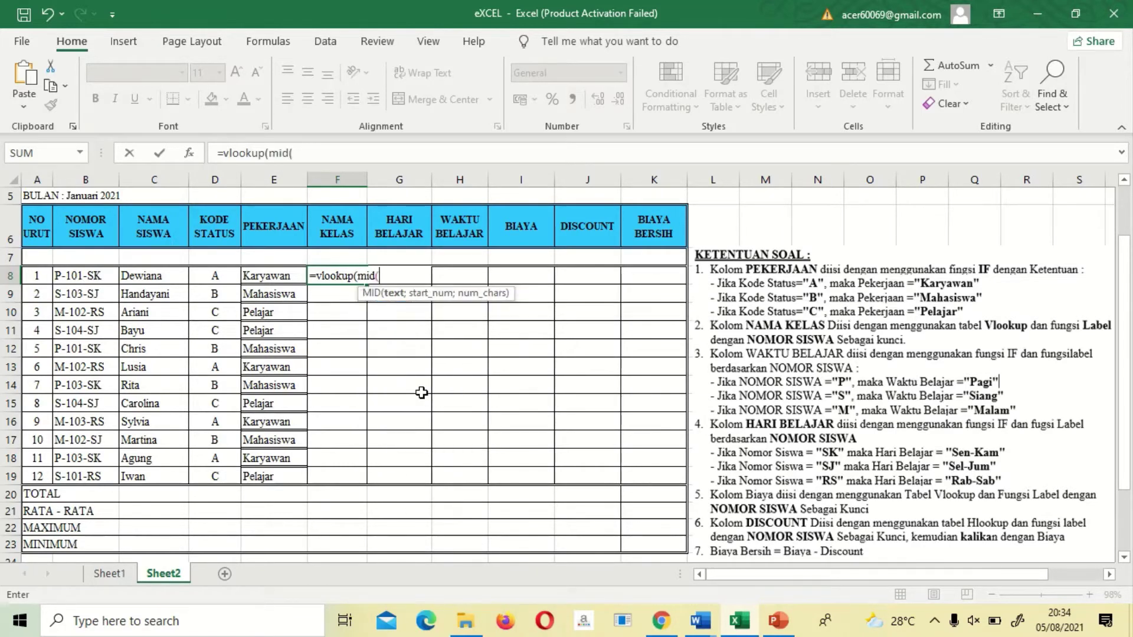
pyautogui.click(92, 276)
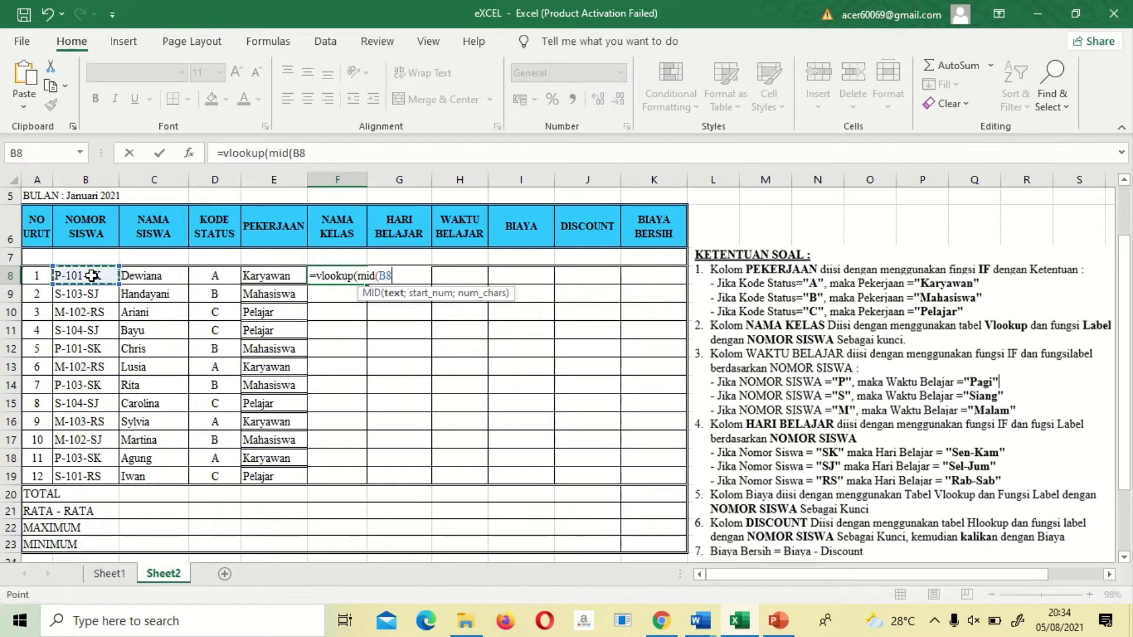
pyautogui.write(';3')
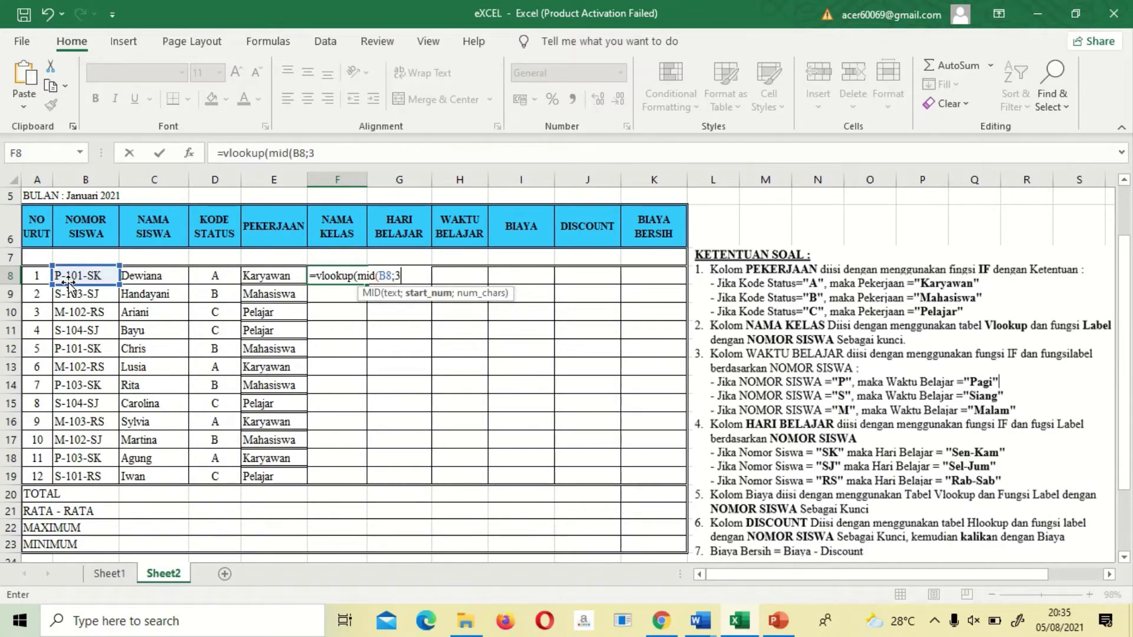
pyautogui.write(';3')
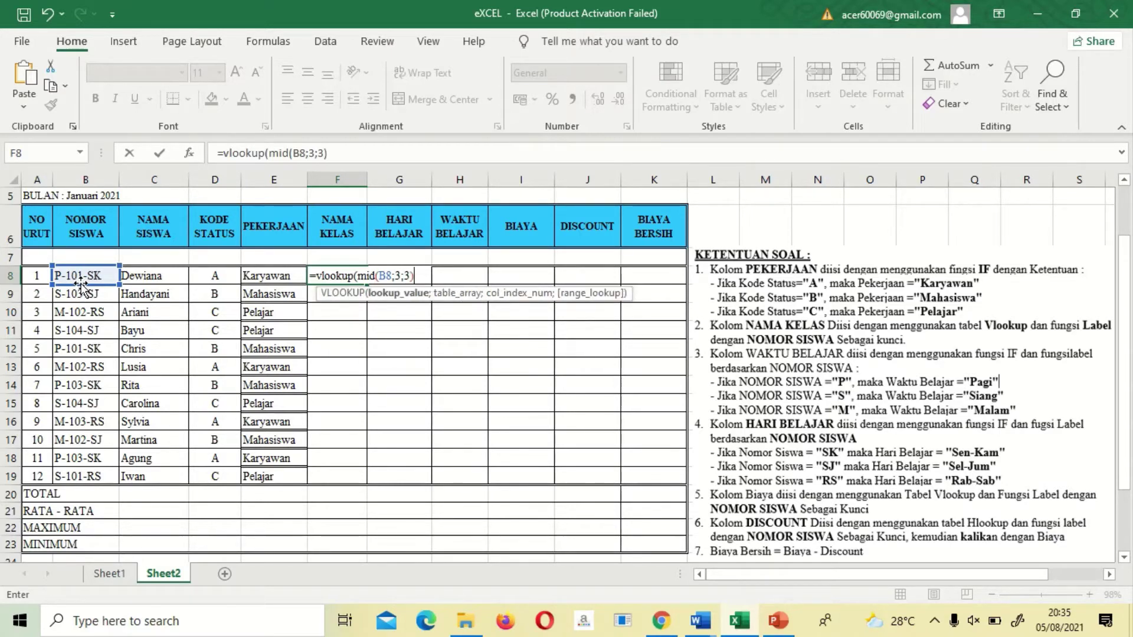
pyautogui.write(';')
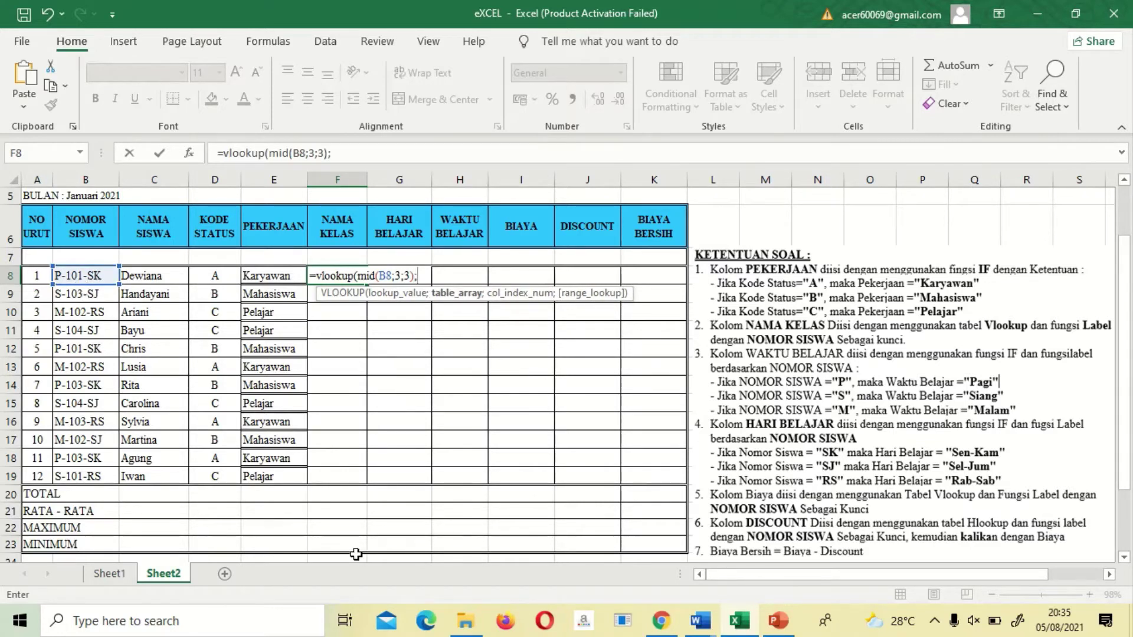
# Set the F8 formula's table array to the TABEL VLOOKUP data as the absolute range $B$27:$D$30.
pyautogui.moveTo(1125, 277); pyautogui.dragTo(1131, 356)
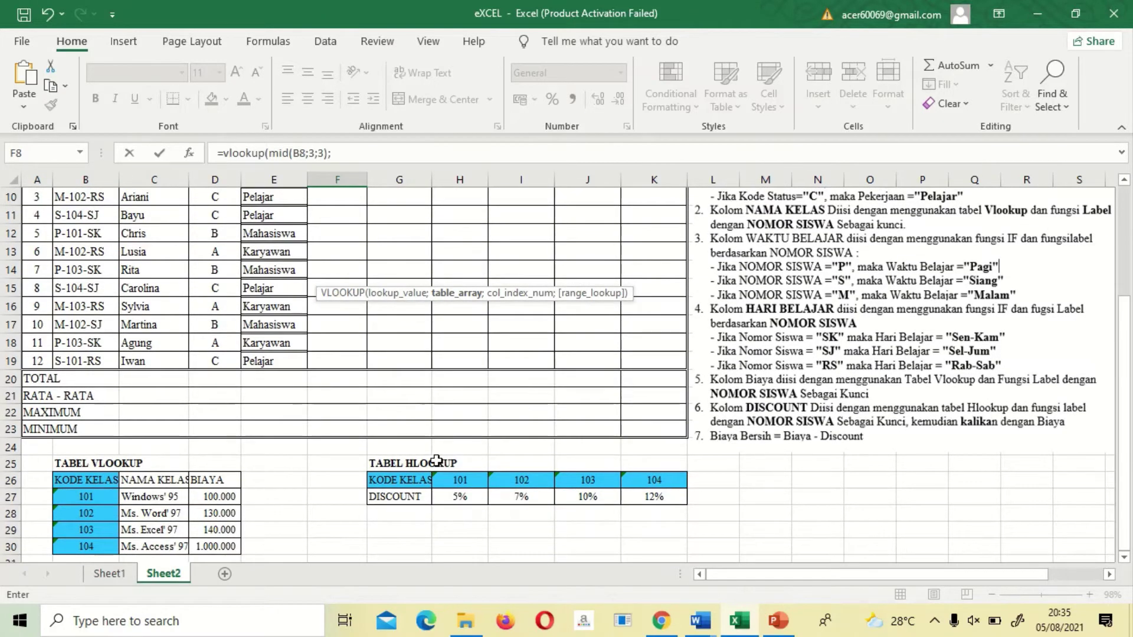
pyautogui.click(102, 501)
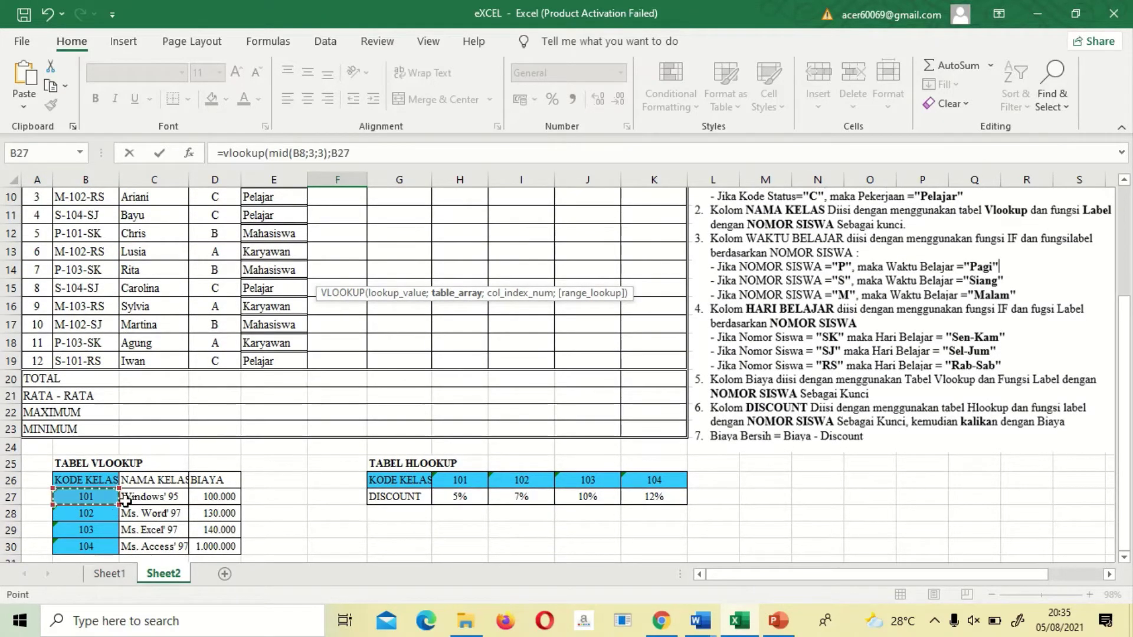
pyautogui.moveTo(126, 500); pyautogui.dragTo(219, 547)
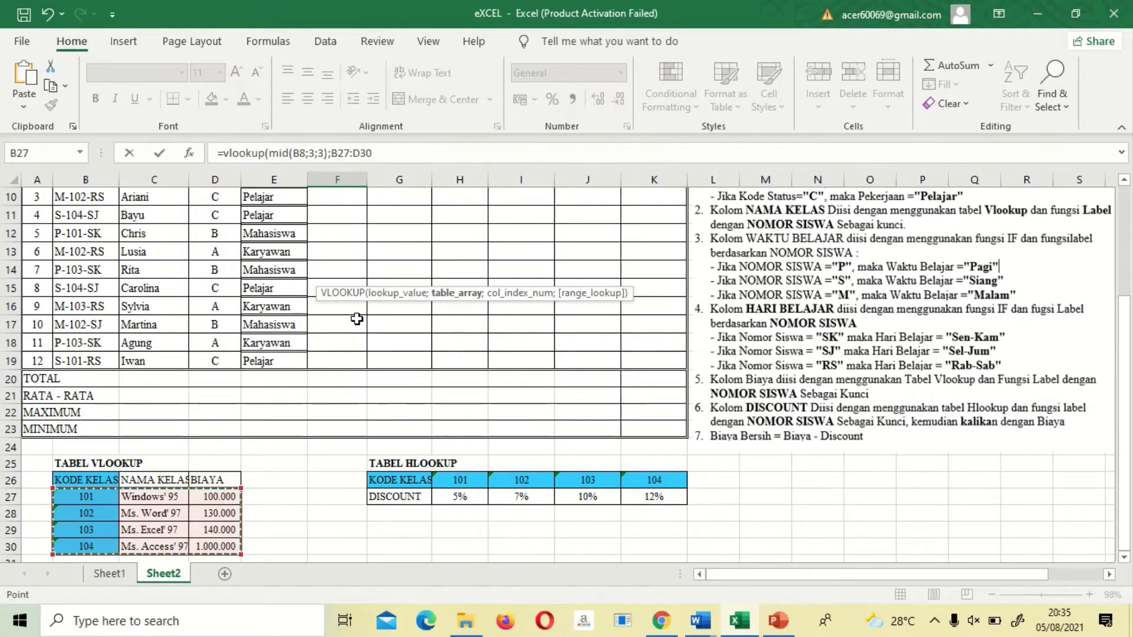
pyautogui.press('F4')
pyautogui.scroll(1, 356, 318)
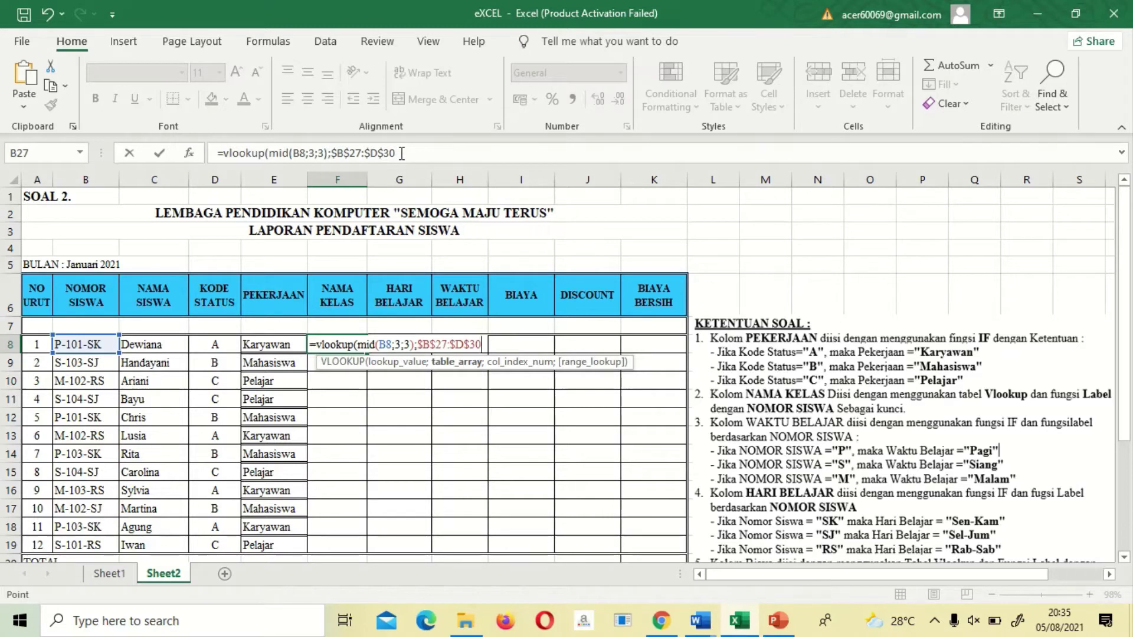
pyautogui.write(';')
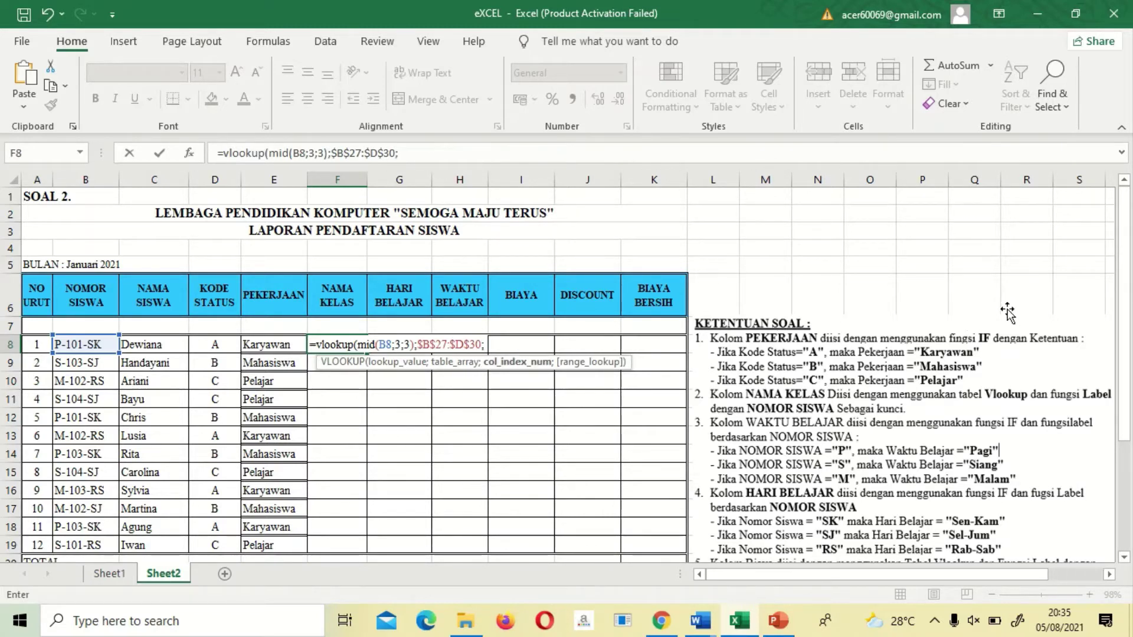
# Finish the F8 VLOOKUP formula with column index 2 so it returns the class name.
pyautogui.moveTo(1127, 254); pyautogui.dragTo(1130, 366)
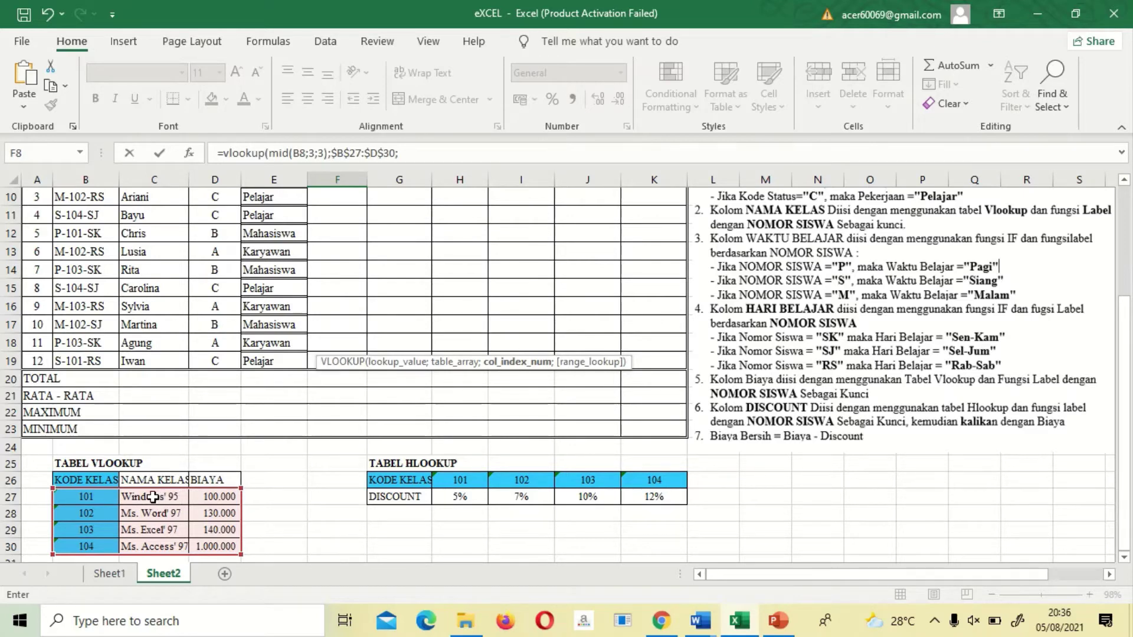
pyautogui.click(407, 158)
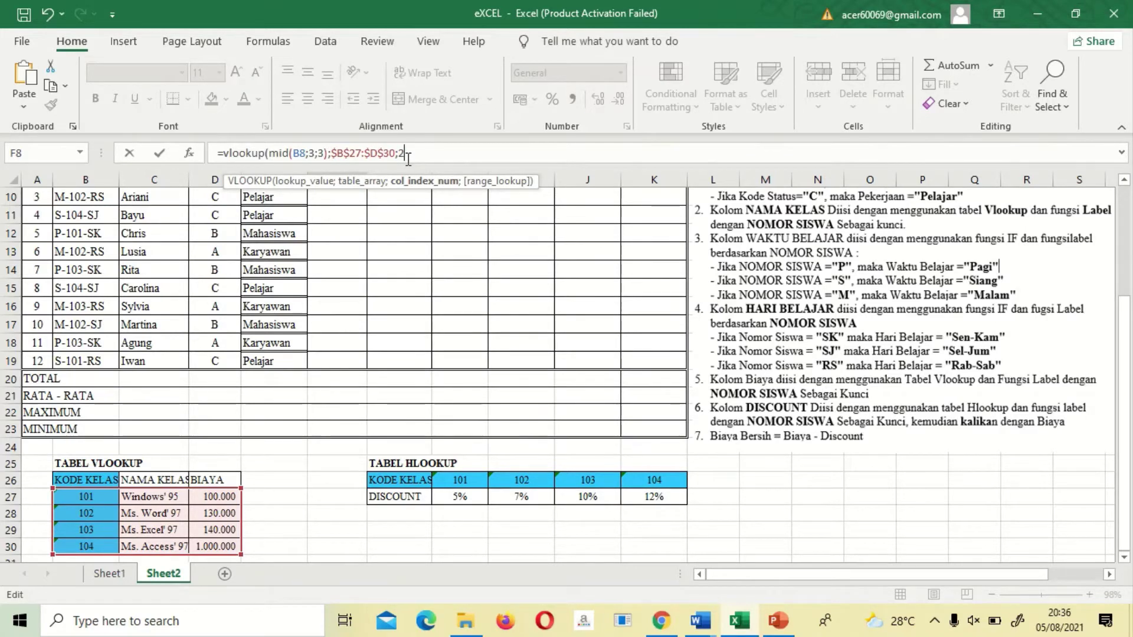
pyautogui.press('Return')
pyautogui.press('Return')
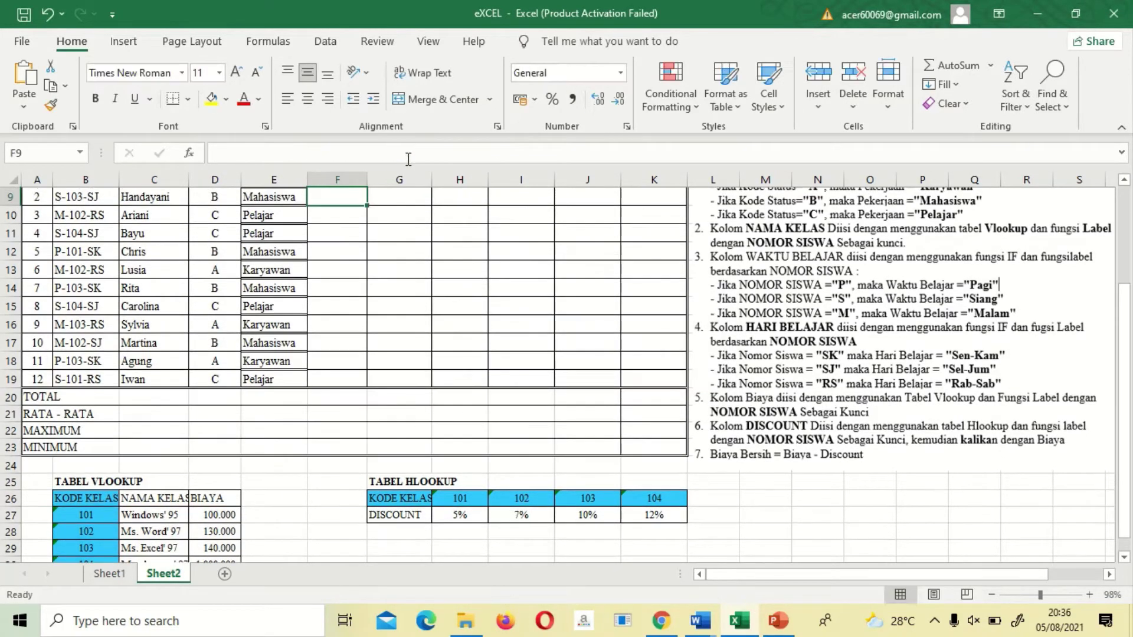
# Fill the F8 formula down through F19 and widen column F to fit the class names.
pyautogui.scroll(2, 466, 283)
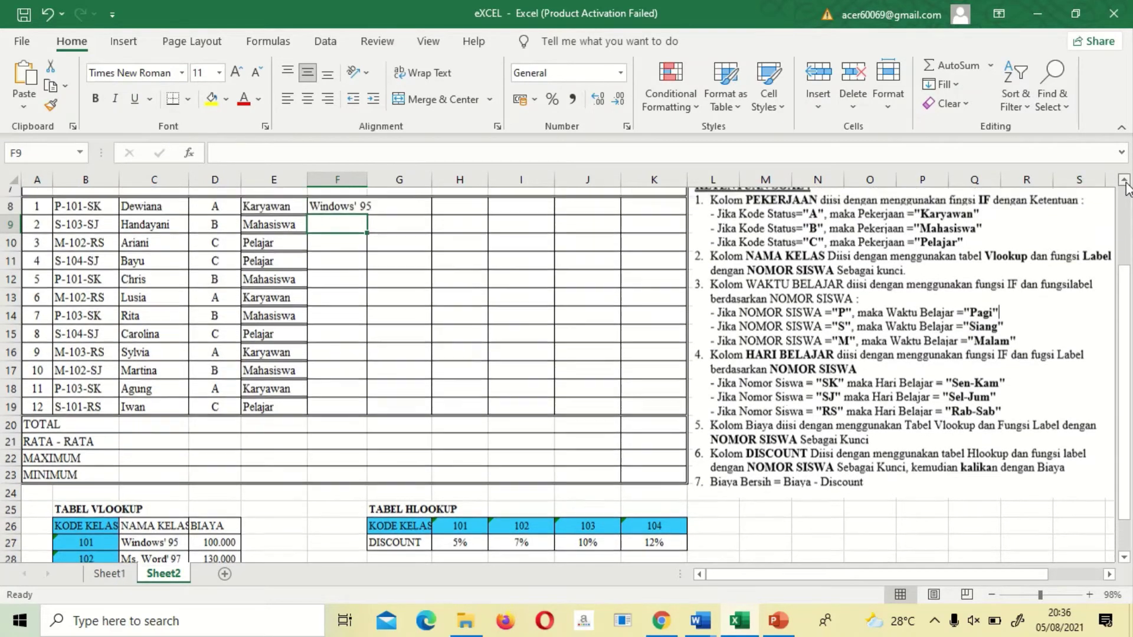
pyautogui.click(344, 275)
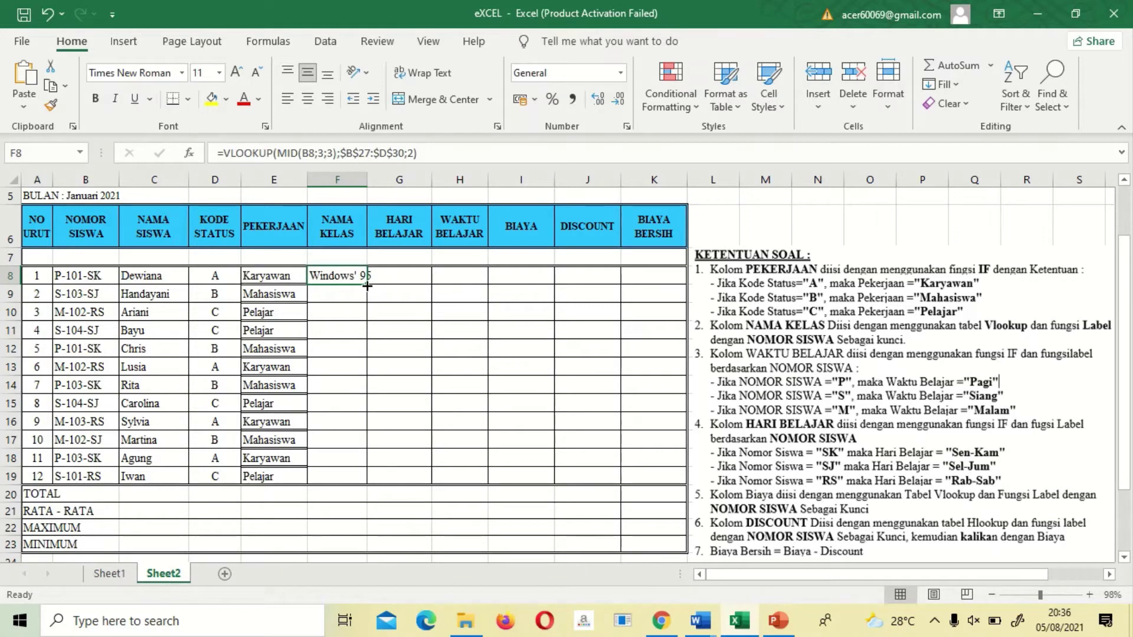
pyautogui.moveTo(367, 286); pyautogui.dragTo(362, 480)
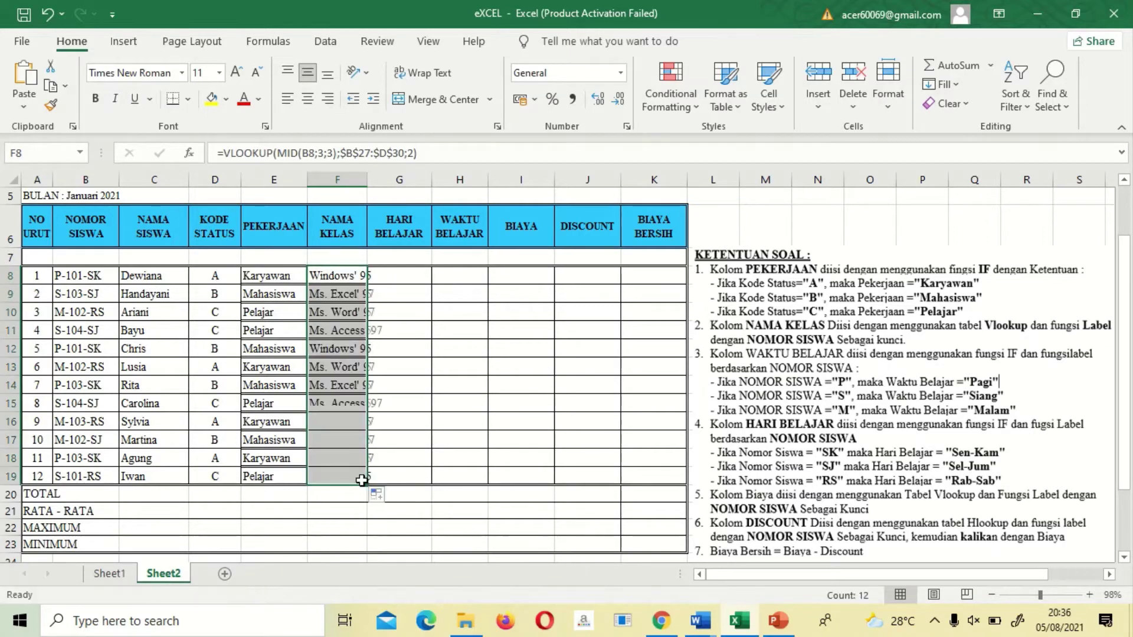
pyautogui.moveTo(365, 180); pyautogui.dragTo(389, 180)
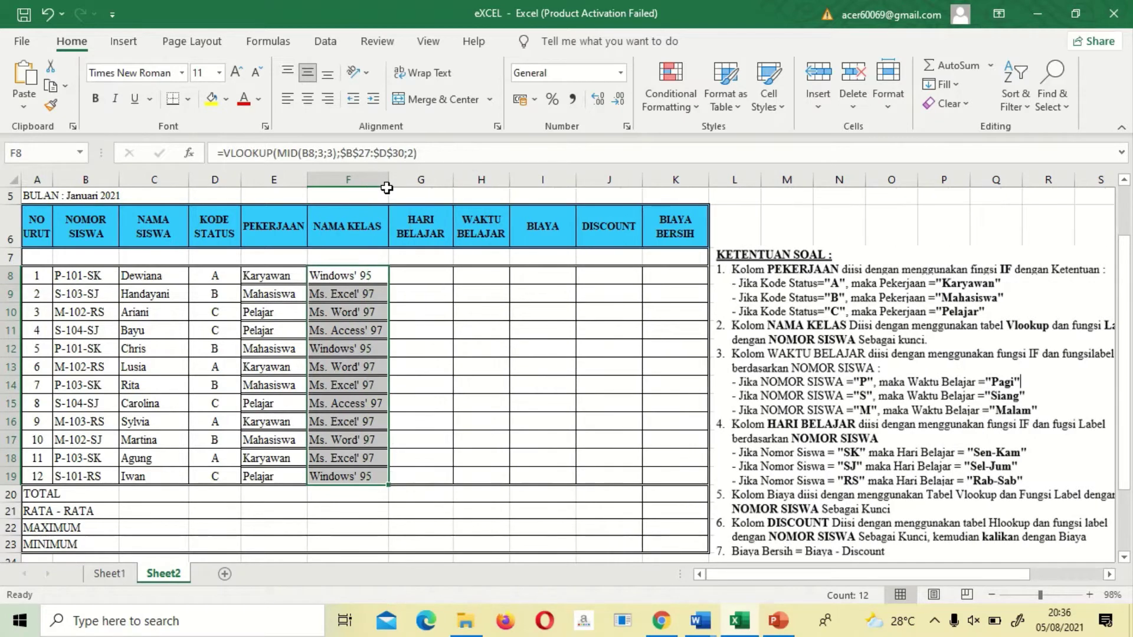
# Check the filled NAMA KELAS column against the KODE KELAS entries in the TABEL VLOOKUP reference table.
pyautogui.click(429, 290)
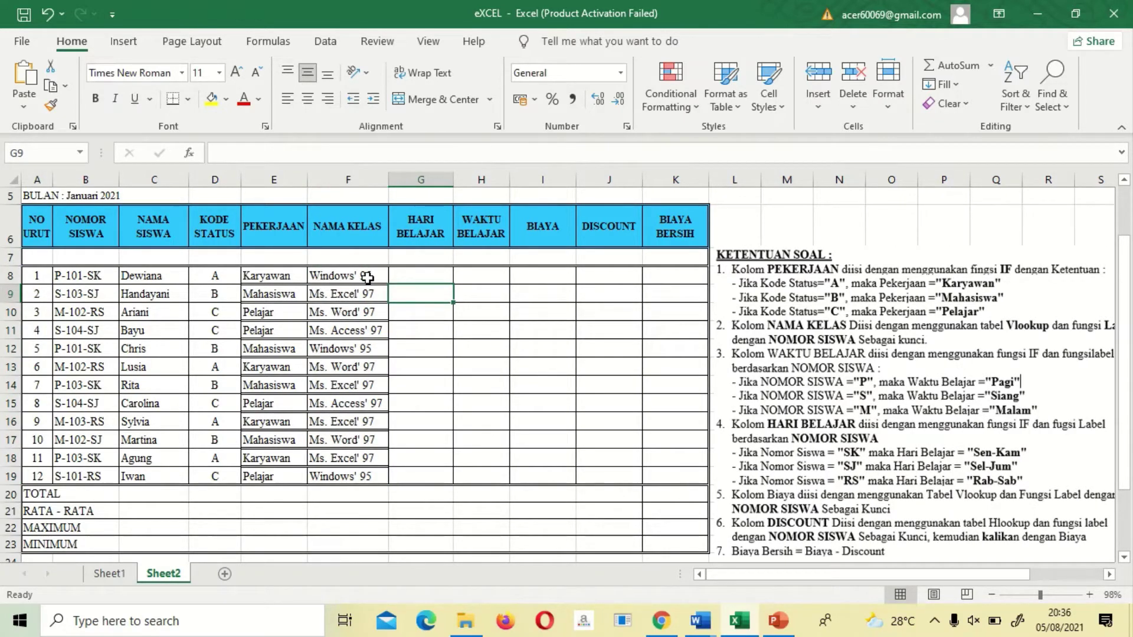
pyautogui.click(340, 442)
pyautogui.press('Down')
pyautogui.press('Down')
pyautogui.press('Down')
pyautogui.press('Down')
pyautogui.press('Down')
pyautogui.press('Down')
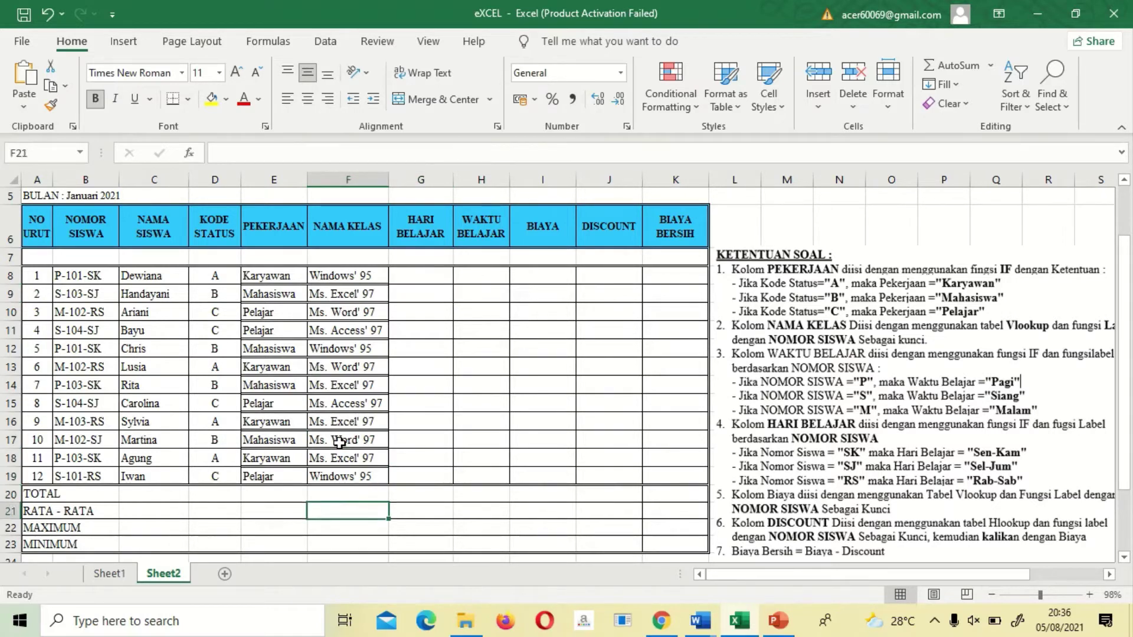
pyautogui.press('Down')
pyautogui.press('Down')
pyautogui.press('Down')
pyautogui.press('Down')
pyautogui.press('Down')
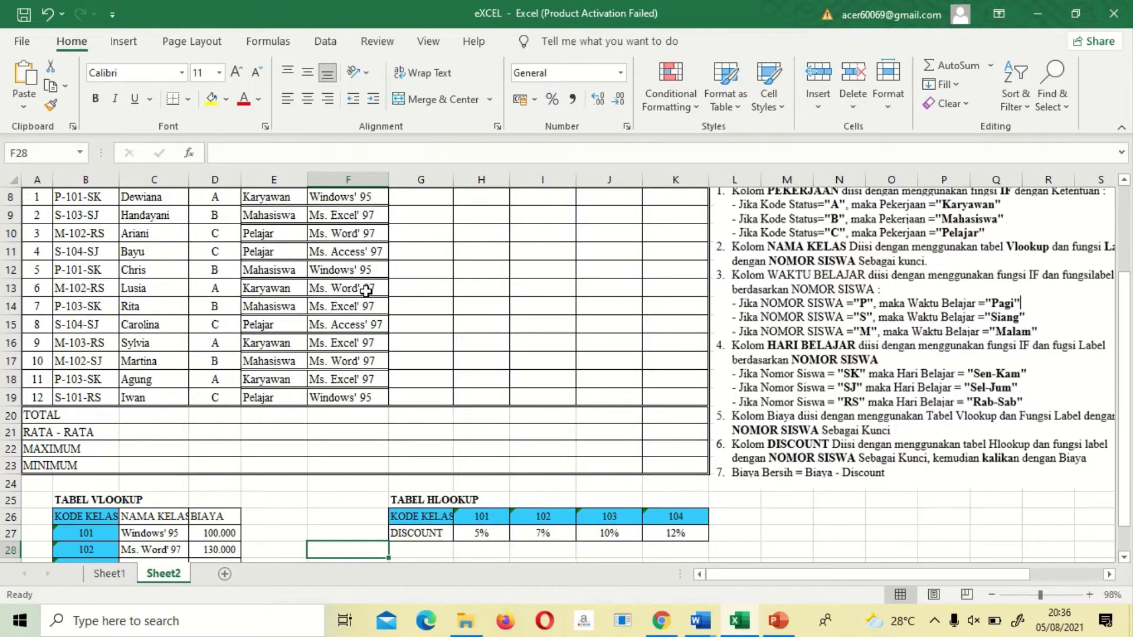
pyautogui.click(108, 538)
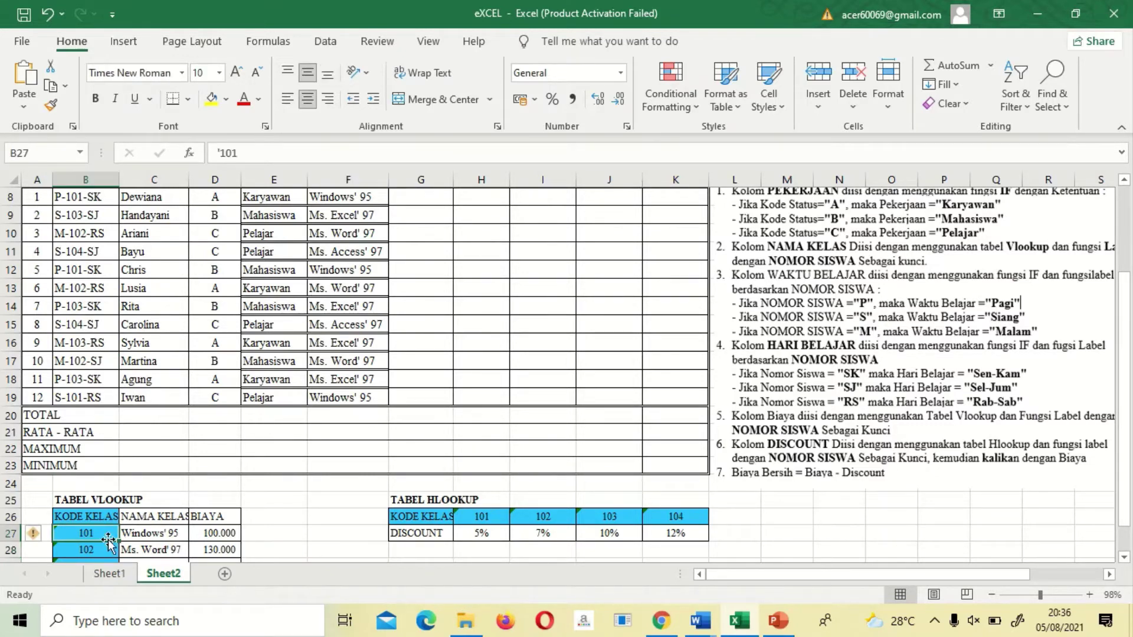
pyautogui.press('Down')
pyautogui.press('Down')
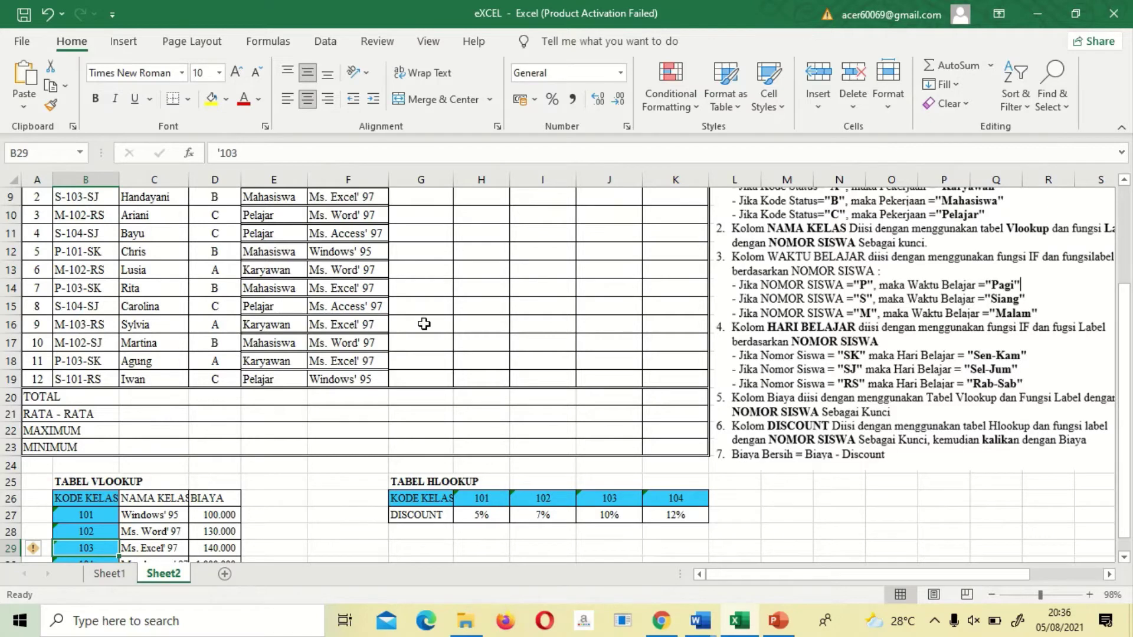
pyautogui.click(439, 314)
pyautogui.press('Up')
pyautogui.press('Up')
pyautogui.press('Up')
pyautogui.press('Up')
pyautogui.press('Up')
pyautogui.press('Up')
pyautogui.press('Up')
pyautogui.press('Up')
pyautogui.press('Up')
pyautogui.press('Up')
pyautogui.press('Up')
pyautogui.press('Up')
pyautogui.press('Up')
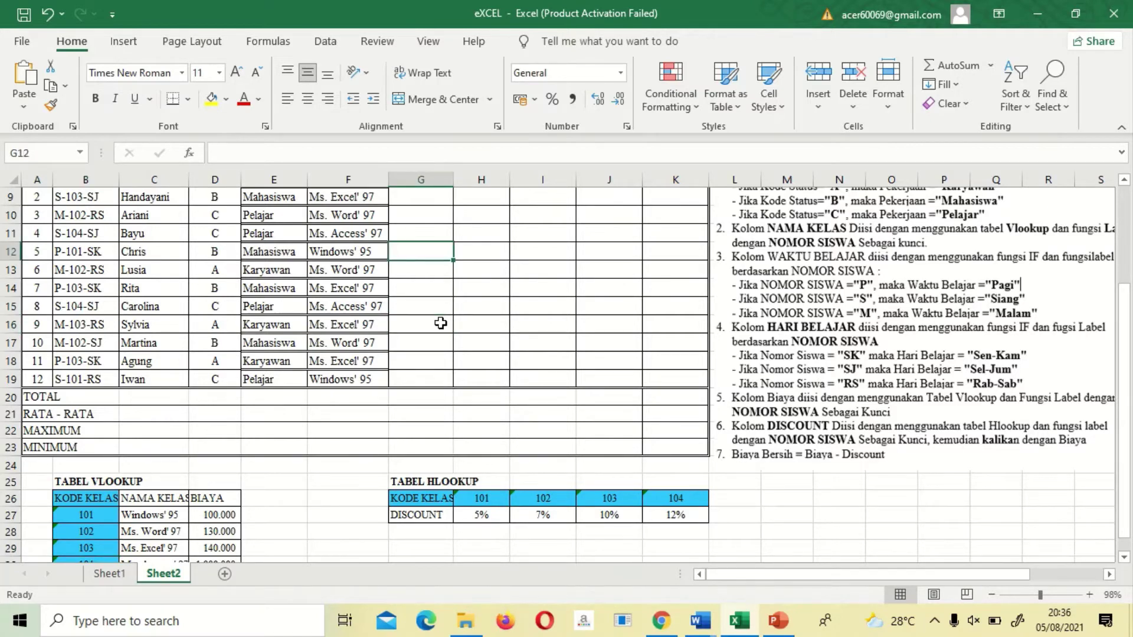
pyautogui.press('Down')
pyautogui.press('Down')
pyautogui.press('Down')
pyautogui.press('Down')
pyautogui.press('Down')
pyautogui.press('Down')
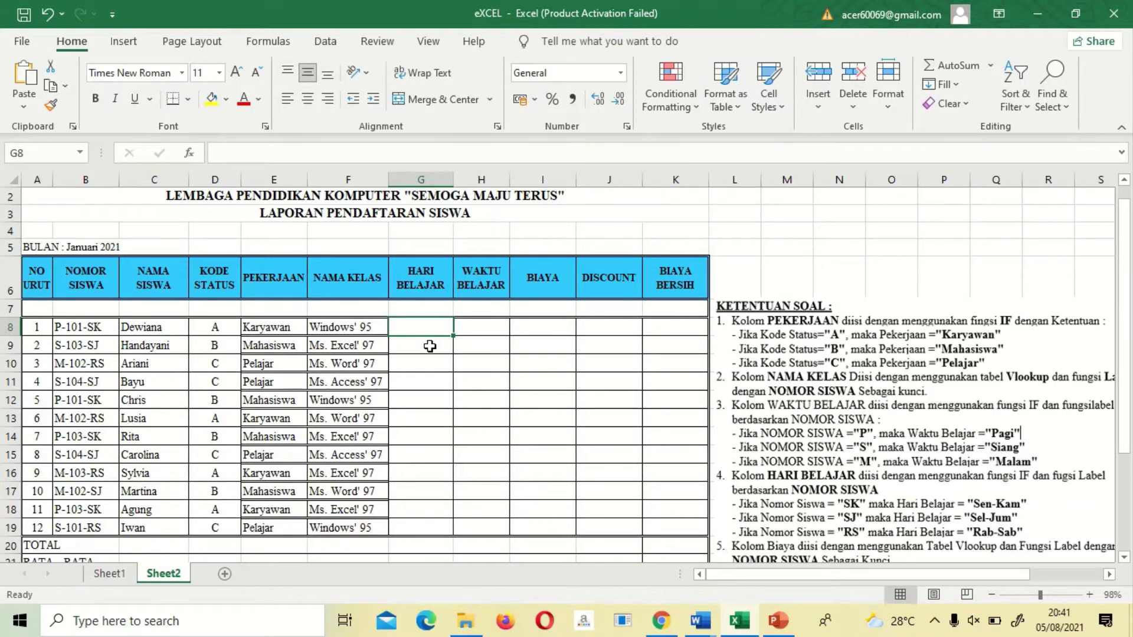
# Start an IF formula in G8 that tests RIGHT(B8;2)="SK" and returns "Sen-Kam" when true.
pyautogui.write('=')
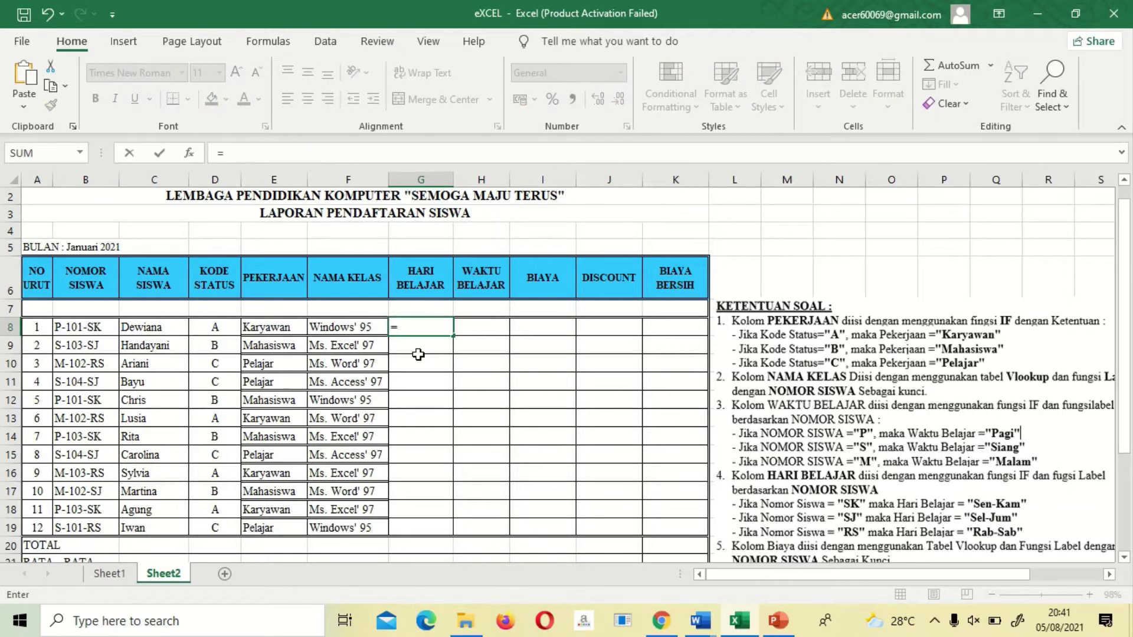
pyautogui.write('if(')
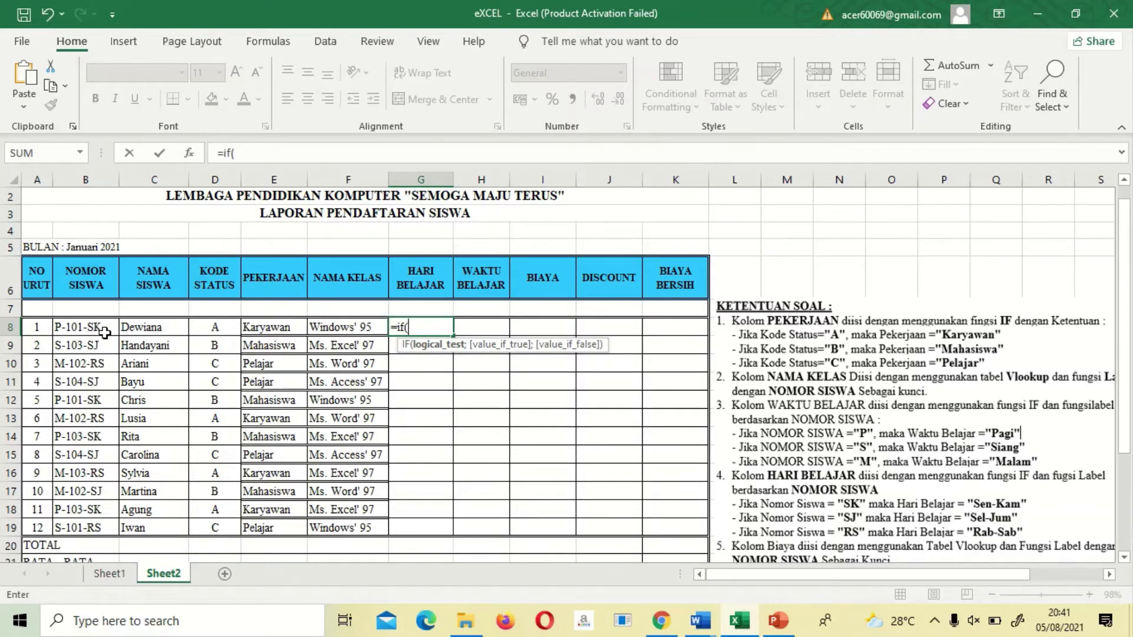
pyautogui.write('right')
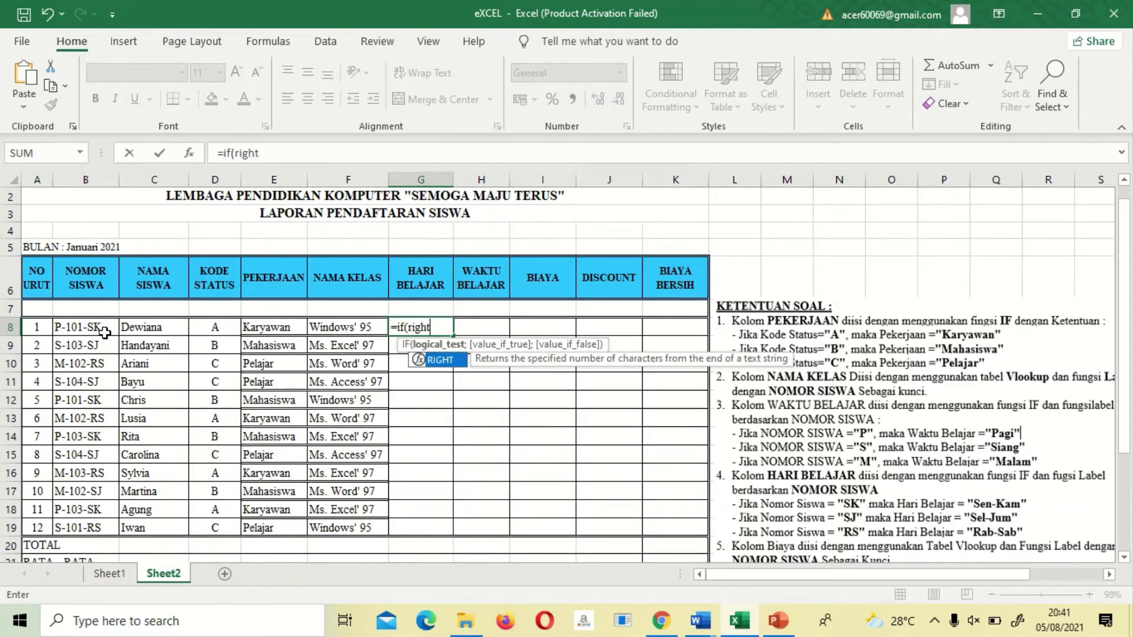
pyautogui.write('(')
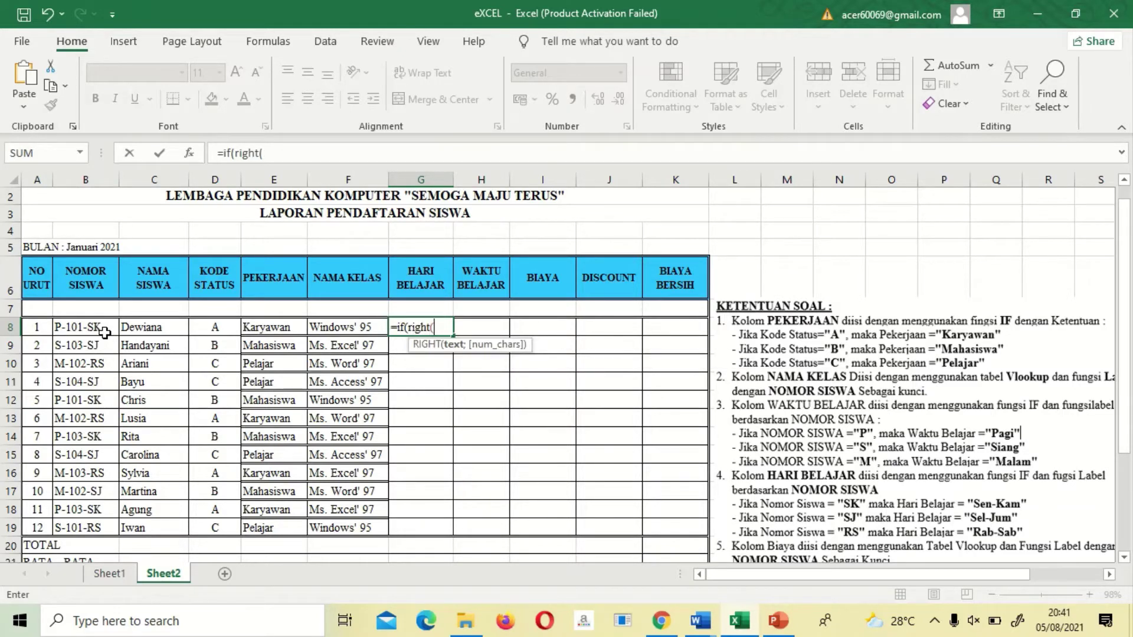
pyautogui.click(105, 333)
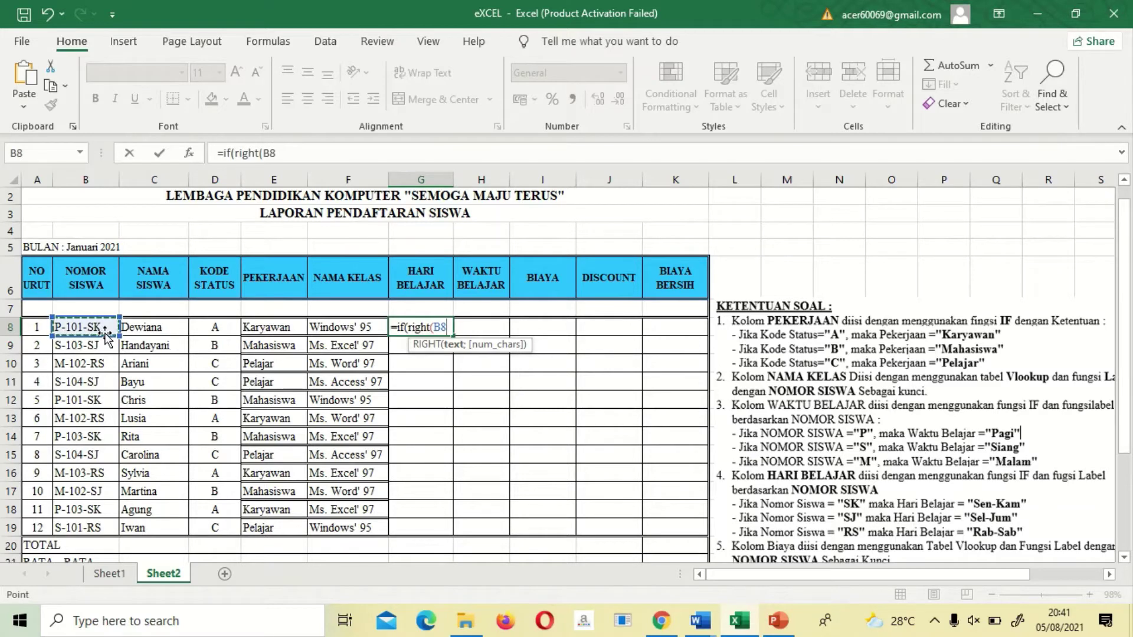
pyautogui.write(';')
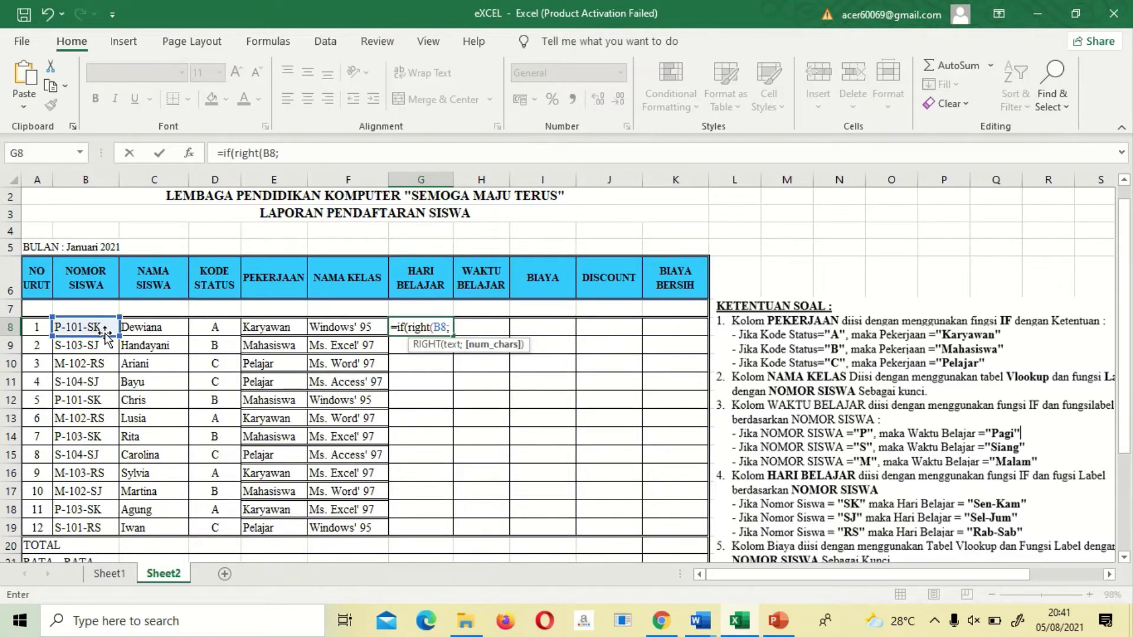
pyautogui.write('2)=')
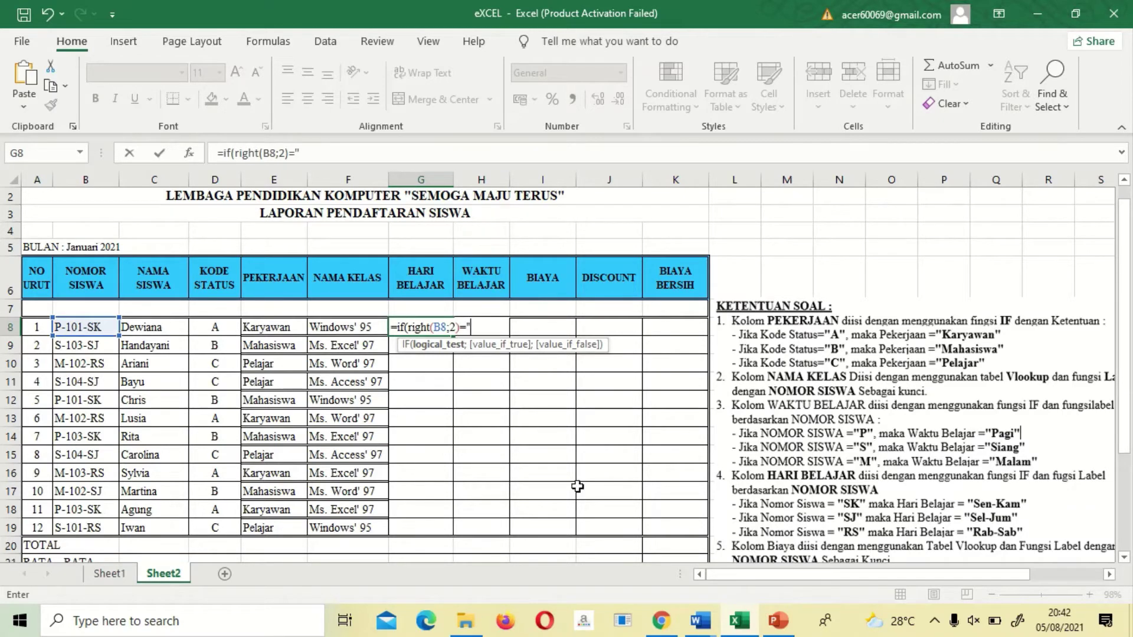
pyautogui.write('SK";')
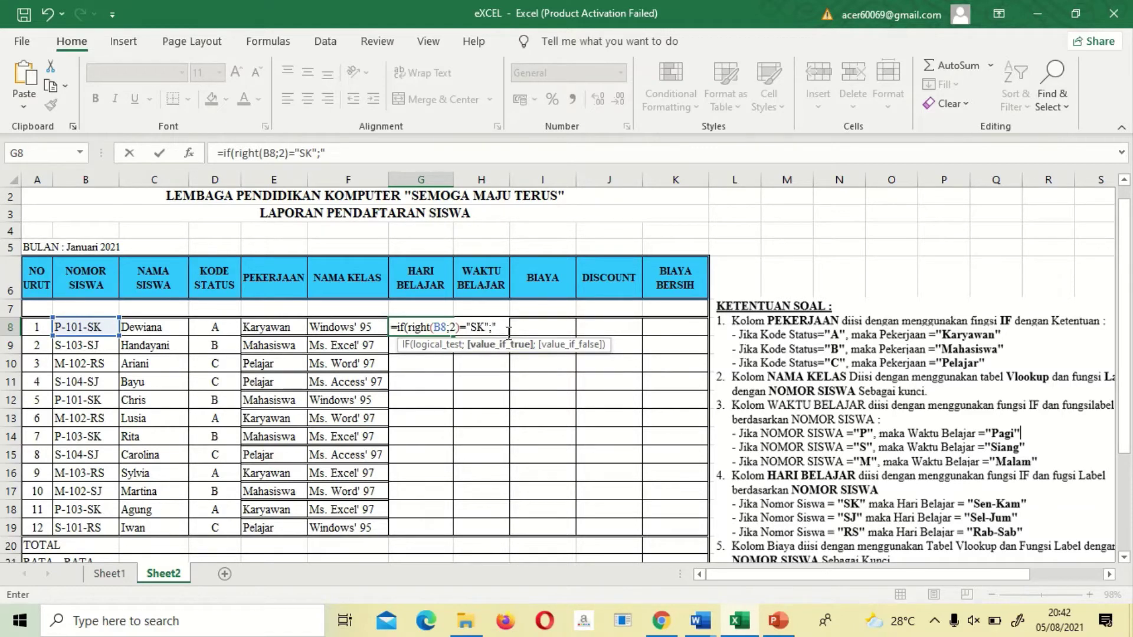
pyautogui.write('n-Kam";')
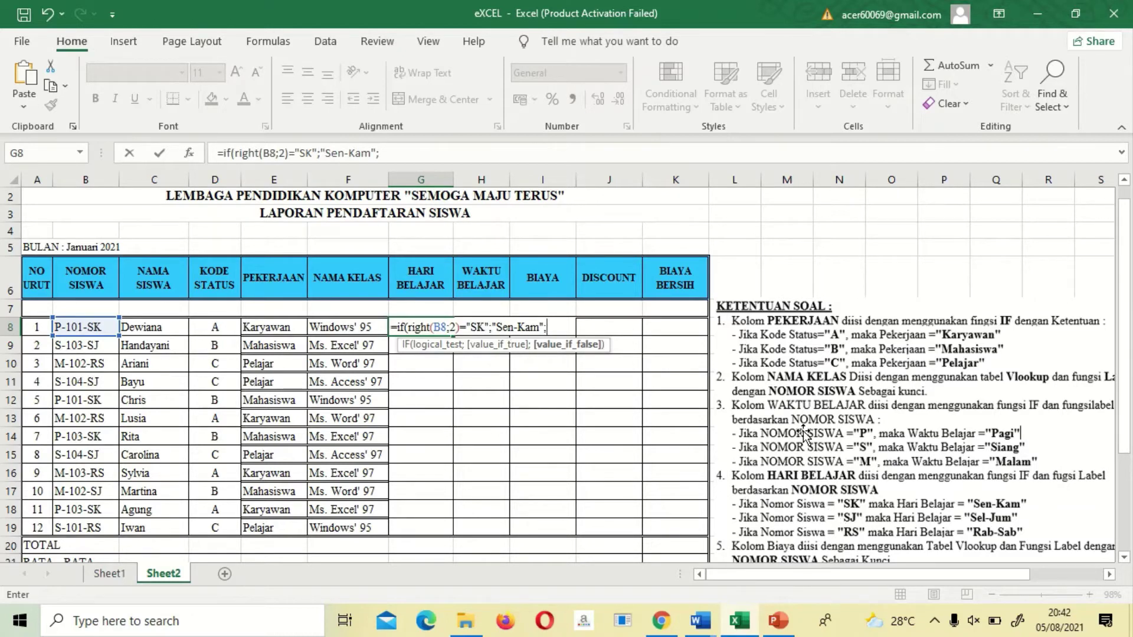
# Nest a second IF in the G8 formula that tests RIGHT(B8;2)="SJ" and returns "Sel-Jum" when true.
pyautogui.write('if(ri')
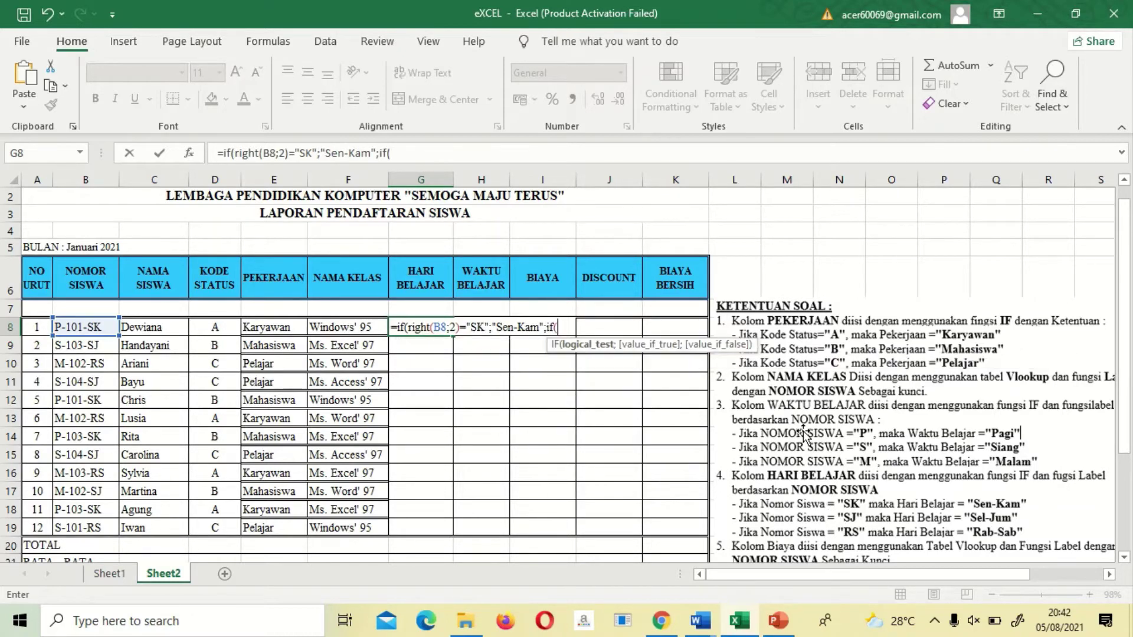
pyautogui.write('gh')
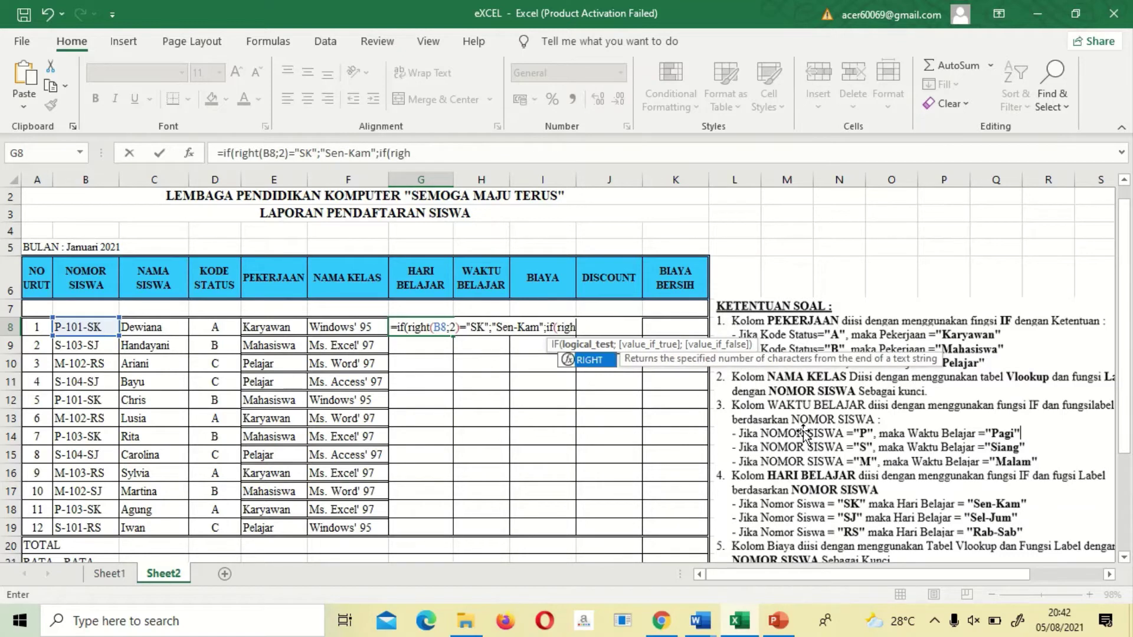
pyautogui.write('t(')
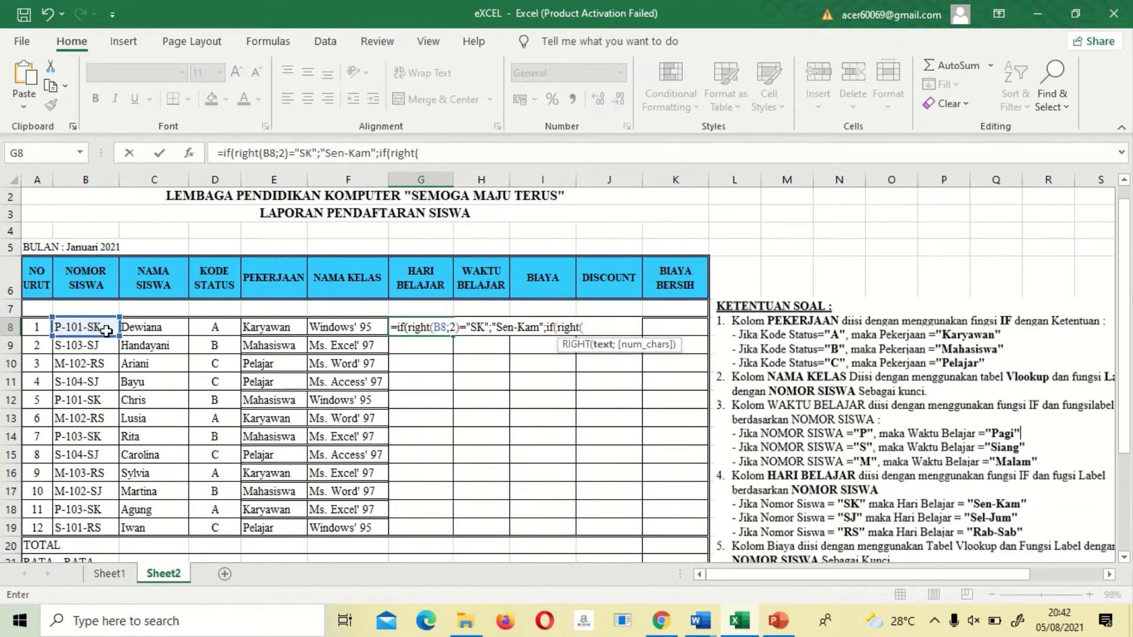
pyautogui.click(104, 331)
pyautogui.write(';2)=')
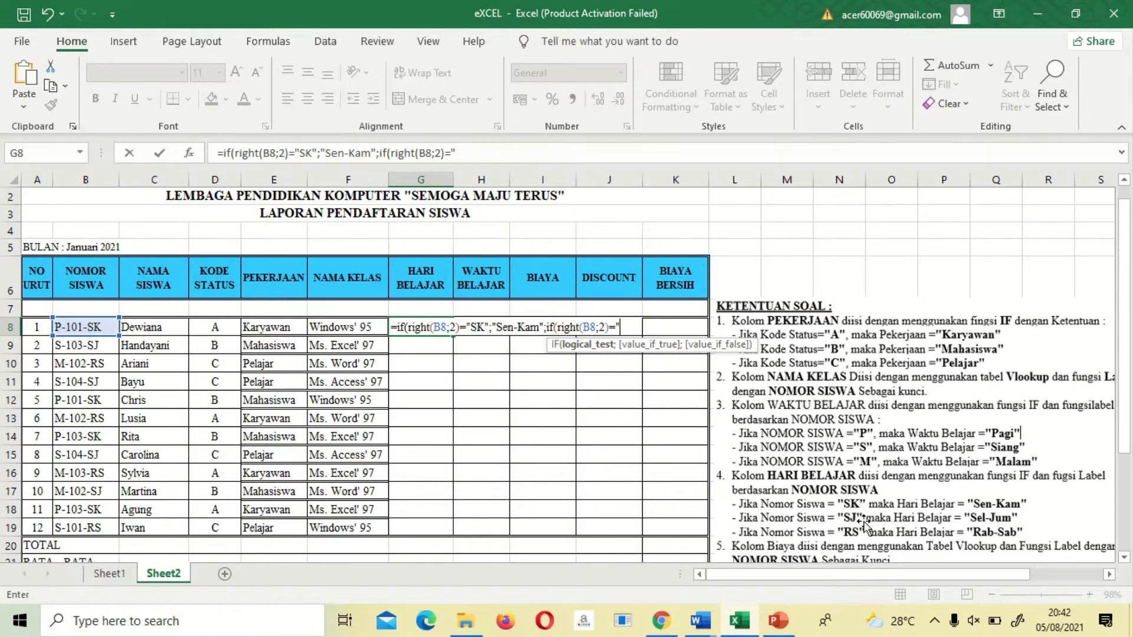
pyautogui.write('SJ";')
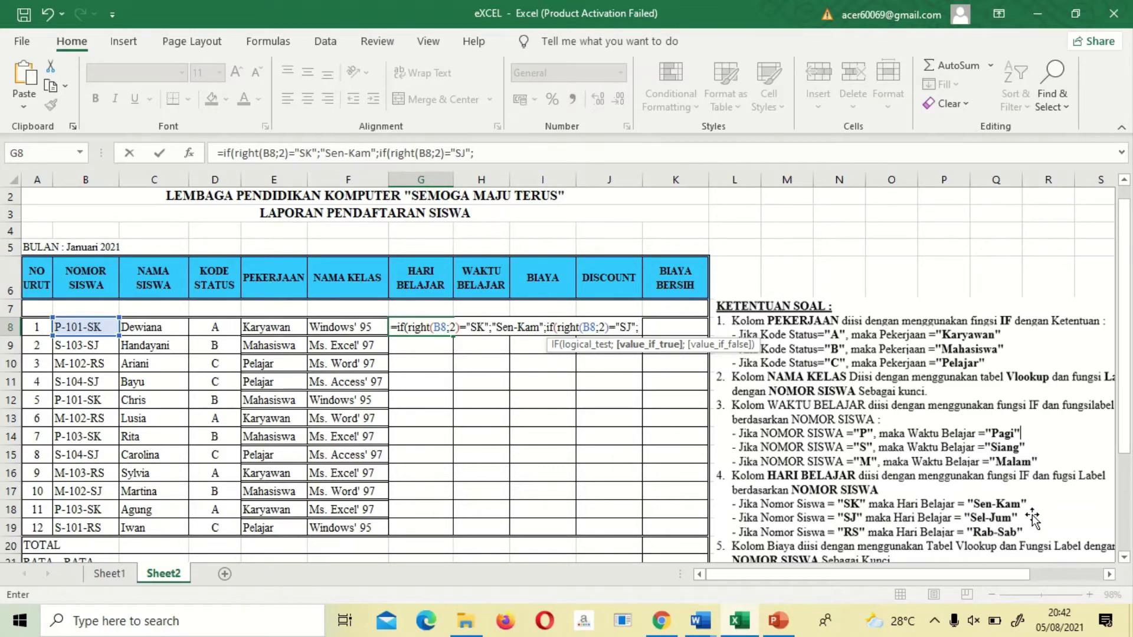
pyautogui.write('"Sel-Jum')
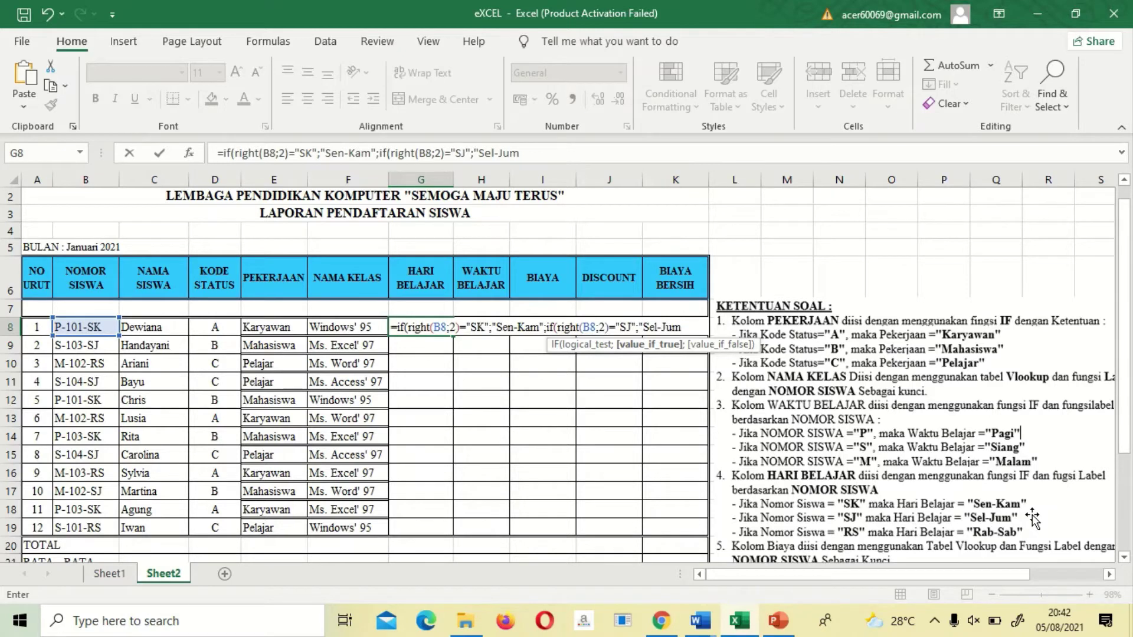
pyautogui.write('";')
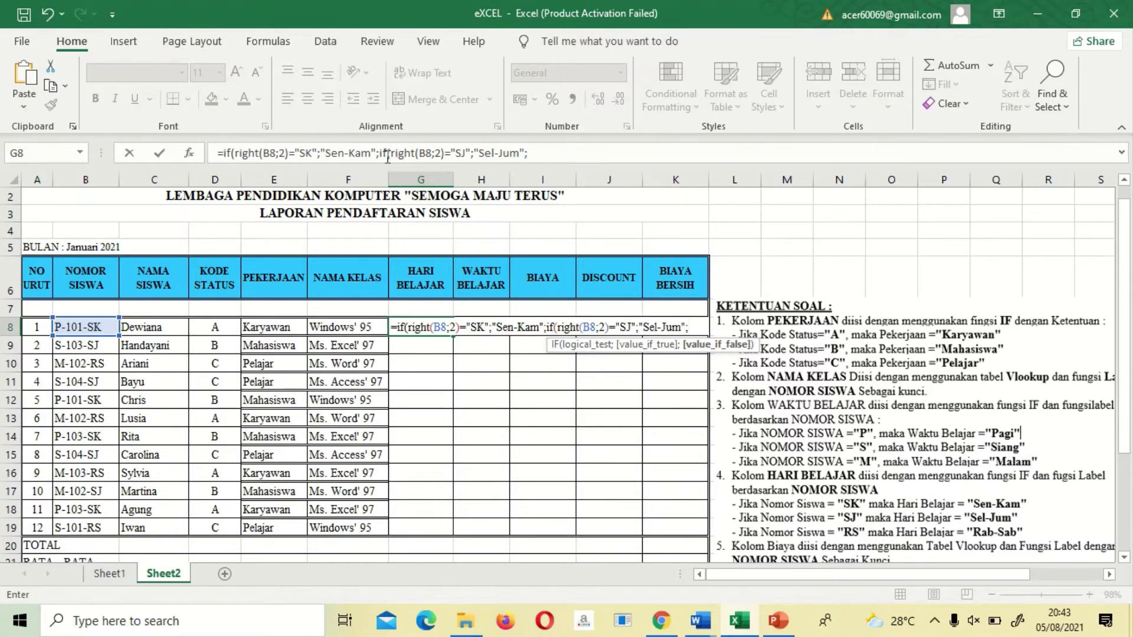
# Finish the G8 formula with "Rab-Sab" as the remaining value and fill it down through G19.
pyautogui.click(546, 154)
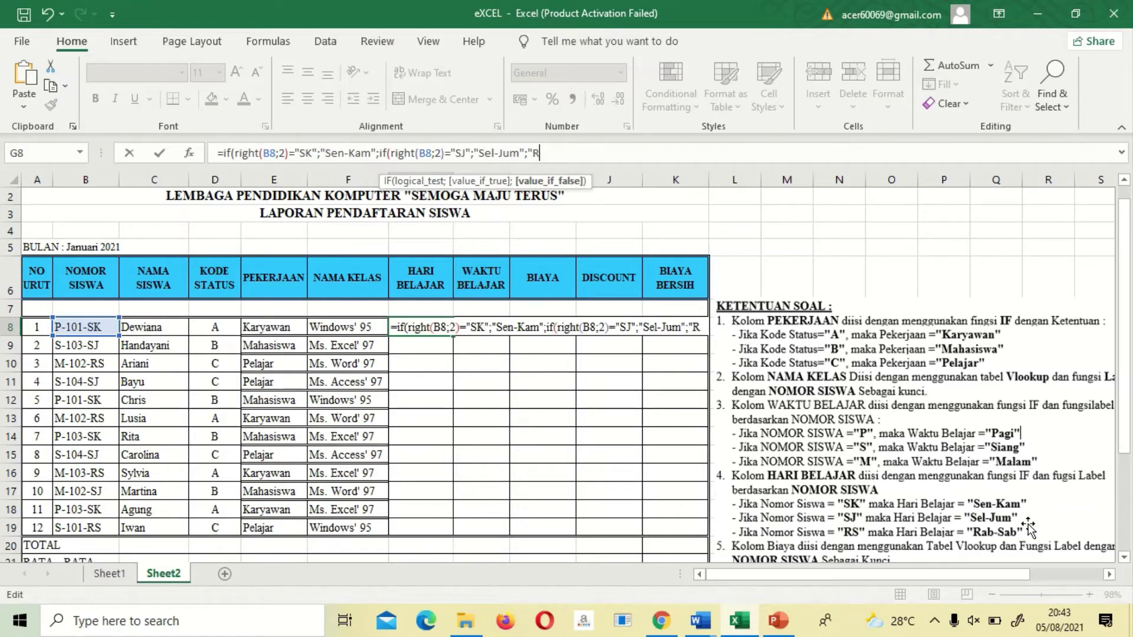
pyautogui.write('ab-Sab')
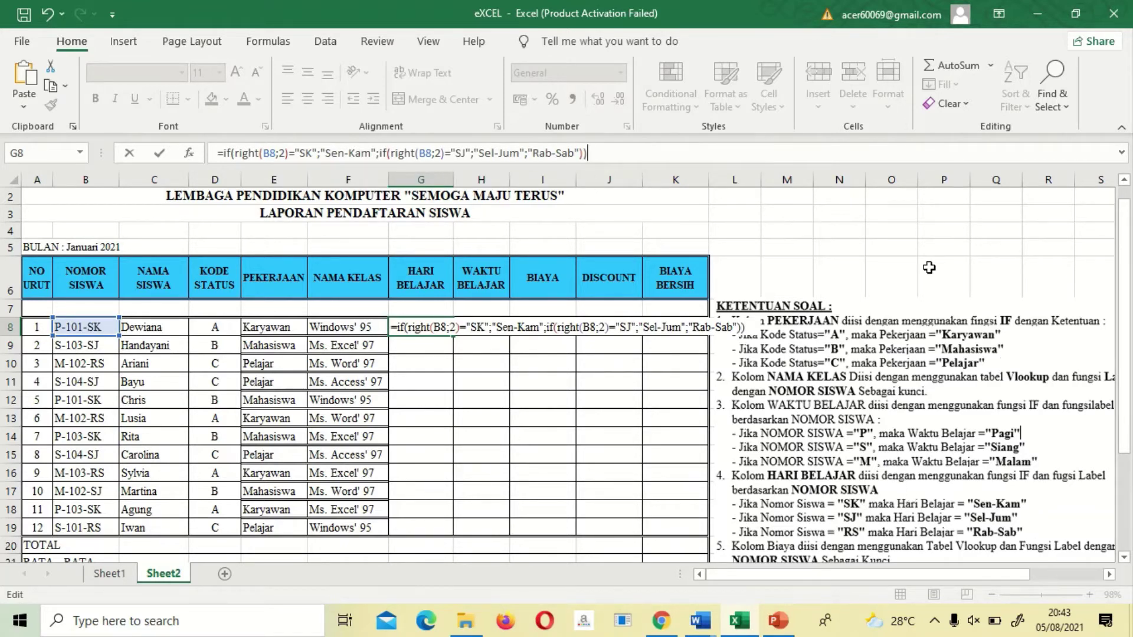
pyautogui.press('Return')
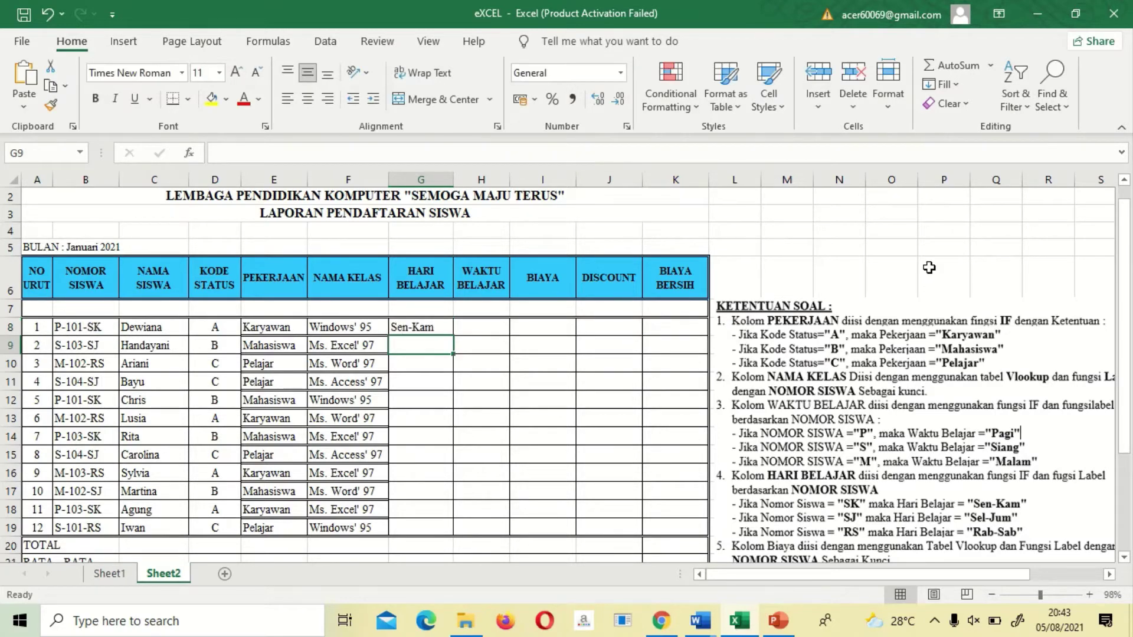
pyautogui.click(423, 326)
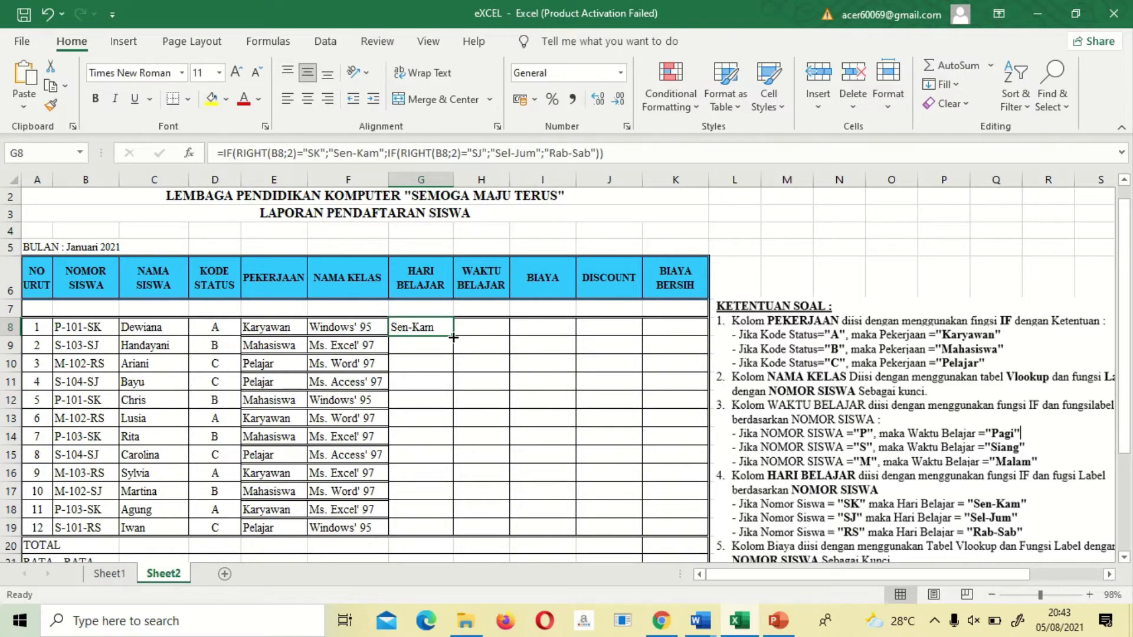
pyautogui.moveTo(454, 337); pyautogui.dragTo(452, 532)
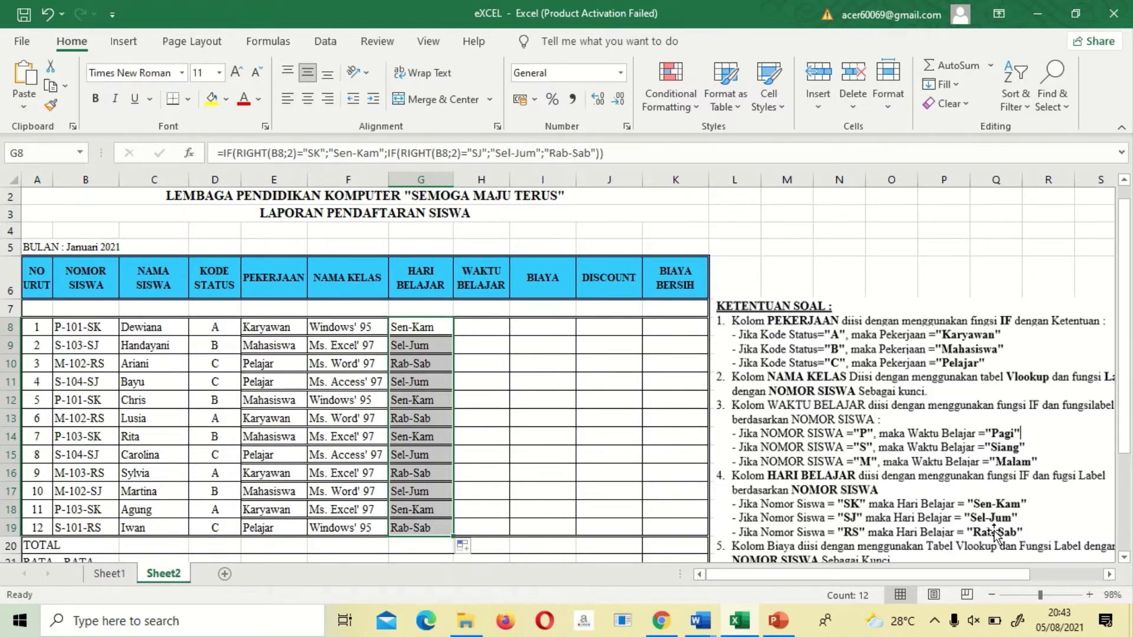
# Start an IF formula in H8 that tests LEFT(B8;1)="P" and returns "Pagi" when true.
pyautogui.click(478, 329)
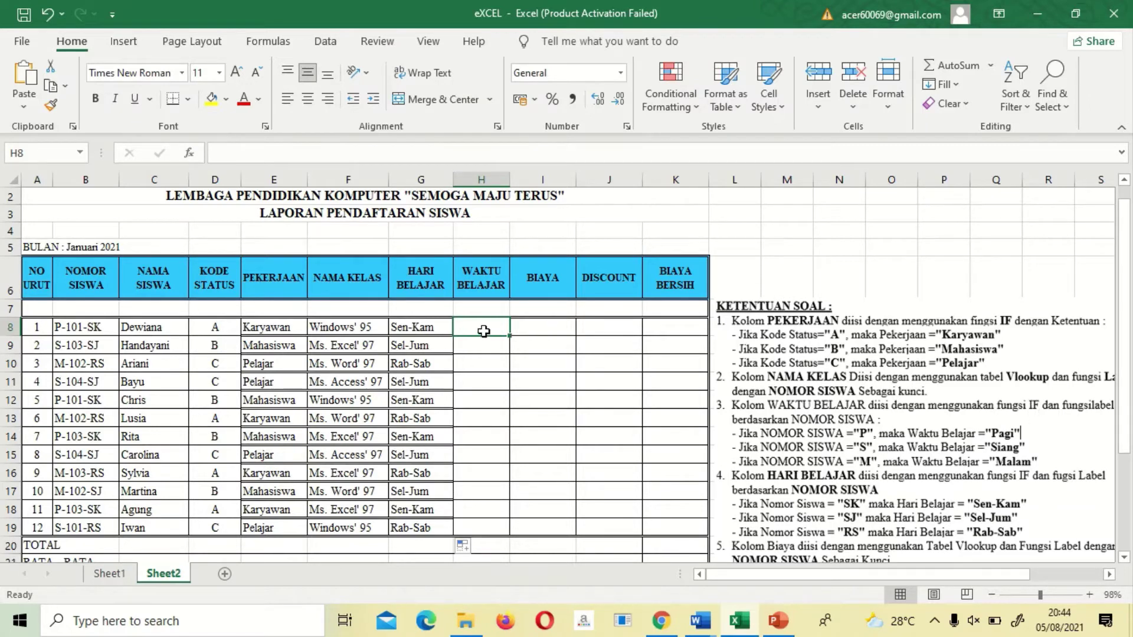
pyautogui.write('=if(')
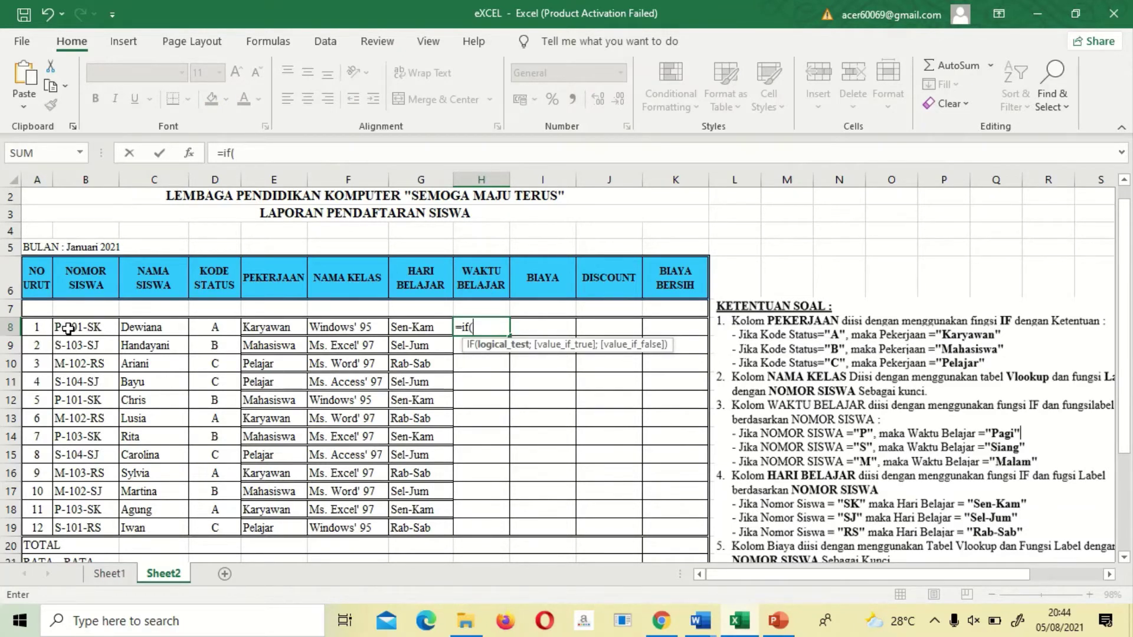
pyautogui.write('left')
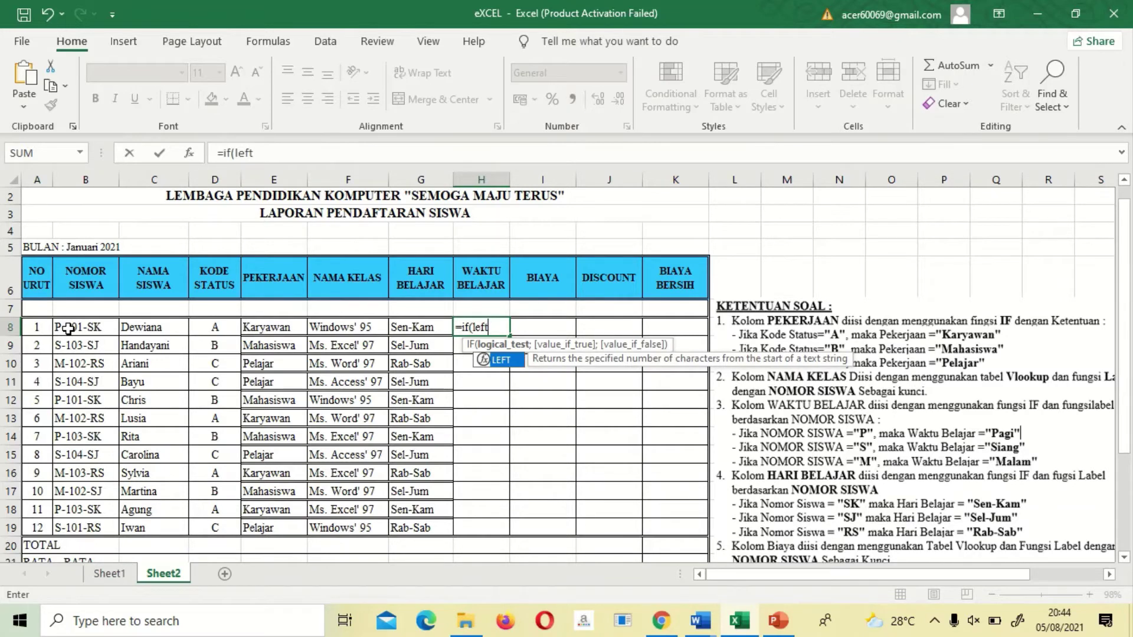
pyautogui.write('(')
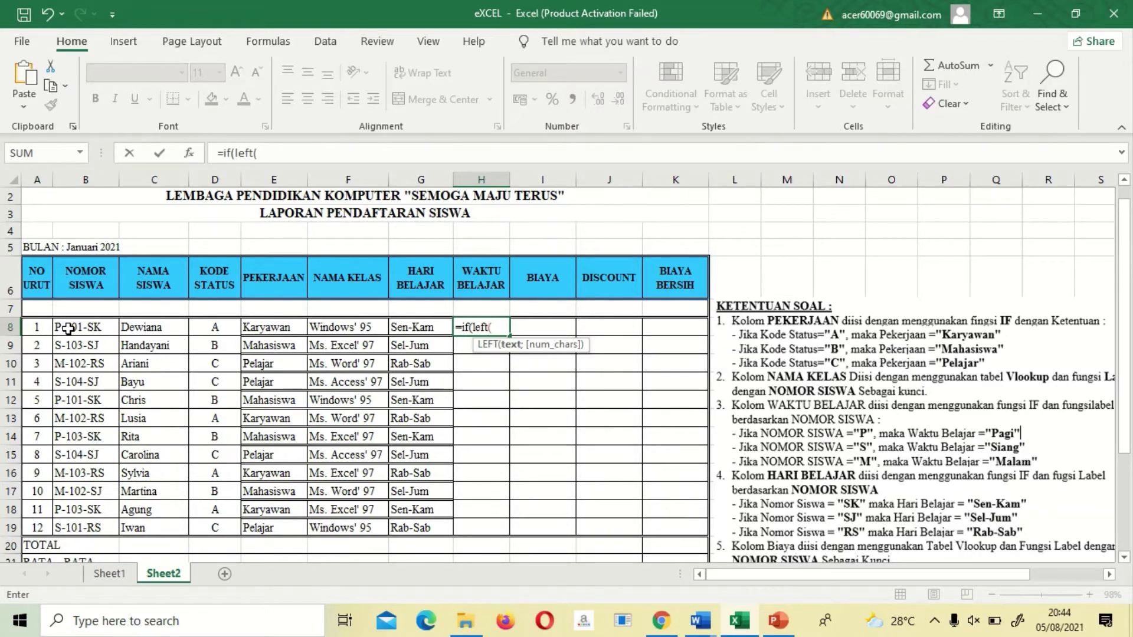
pyautogui.click(68, 328)
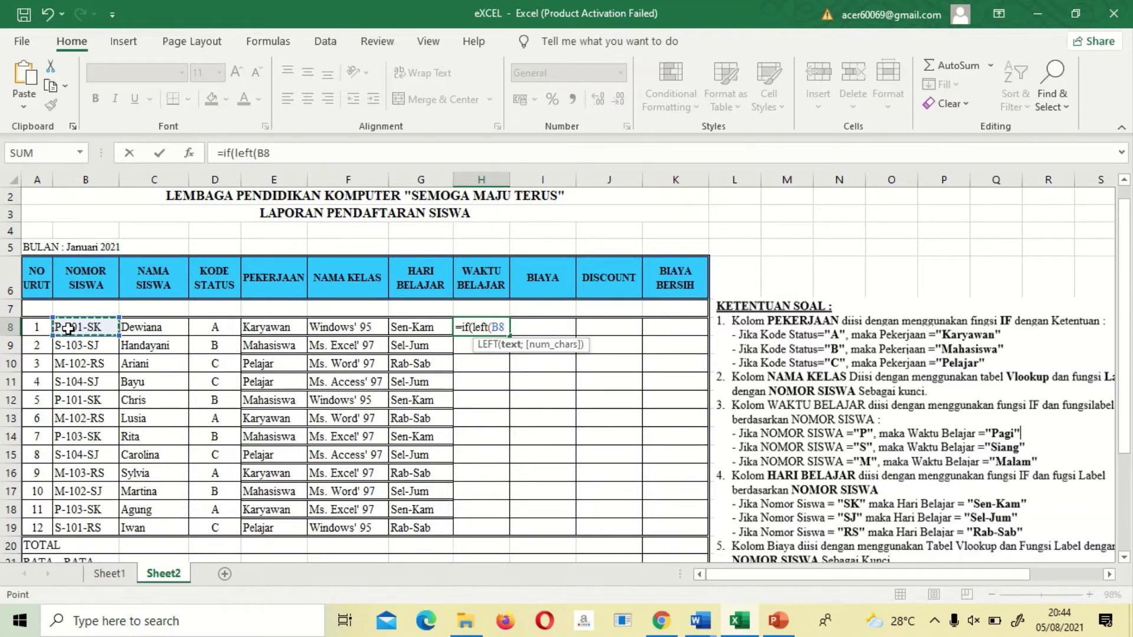
pyautogui.write(';1')
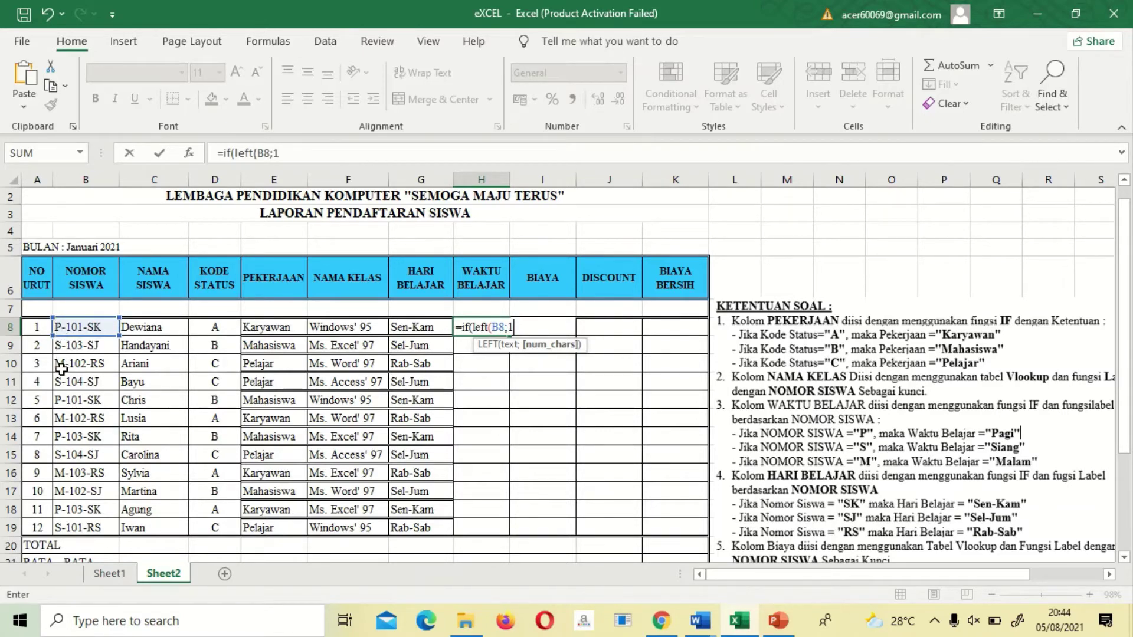
pyautogui.write(')="')
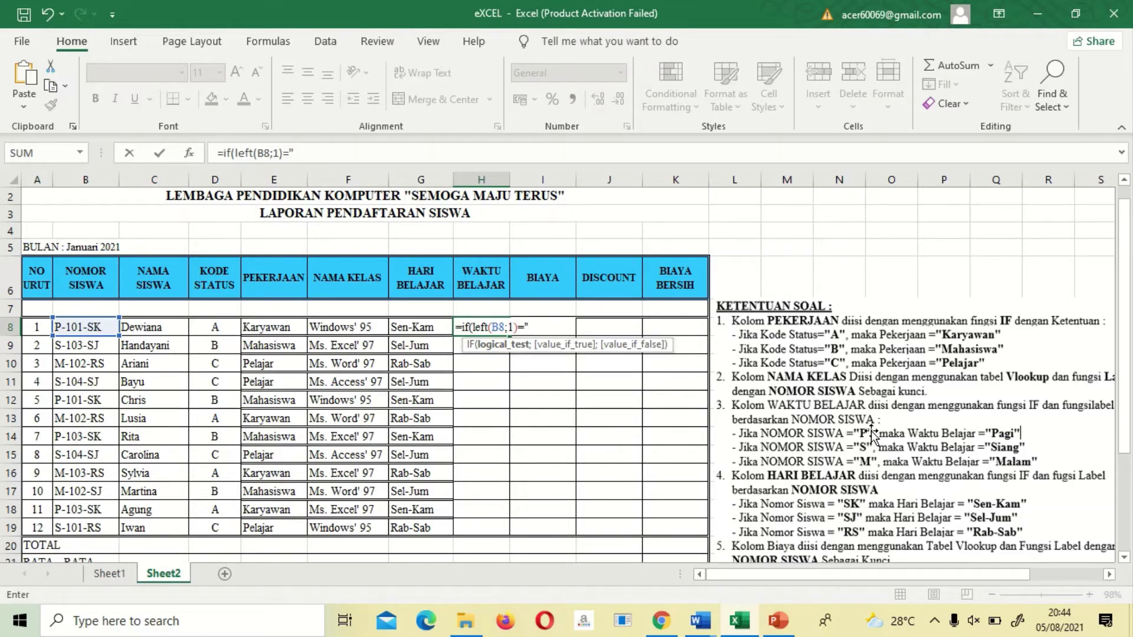
pyautogui.write('P";')
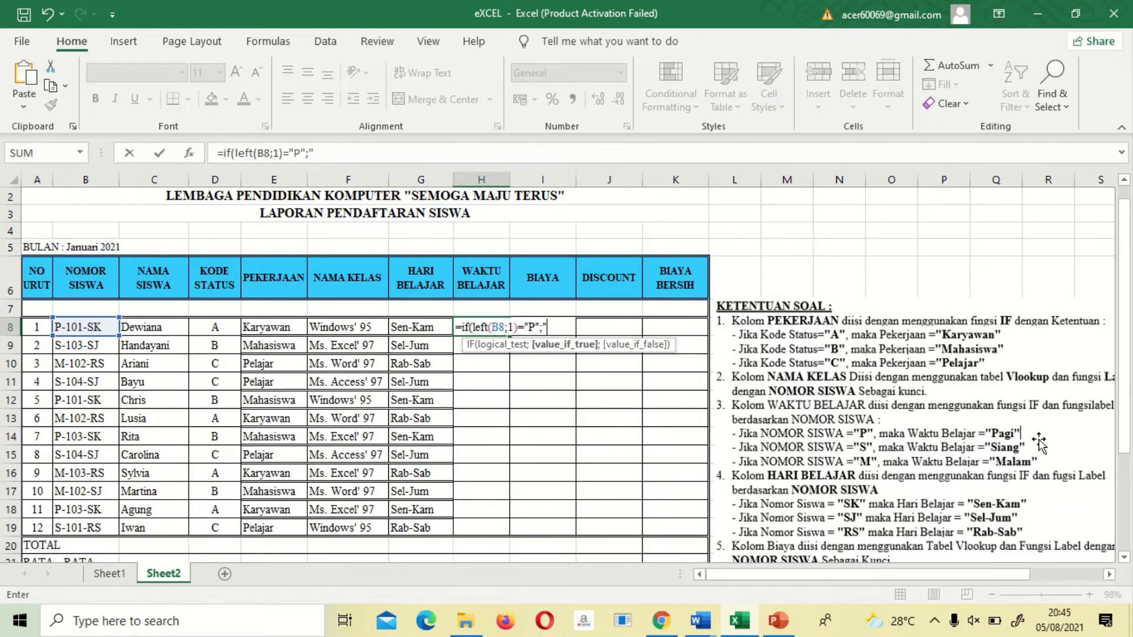
pyautogui.write('Pagi";')
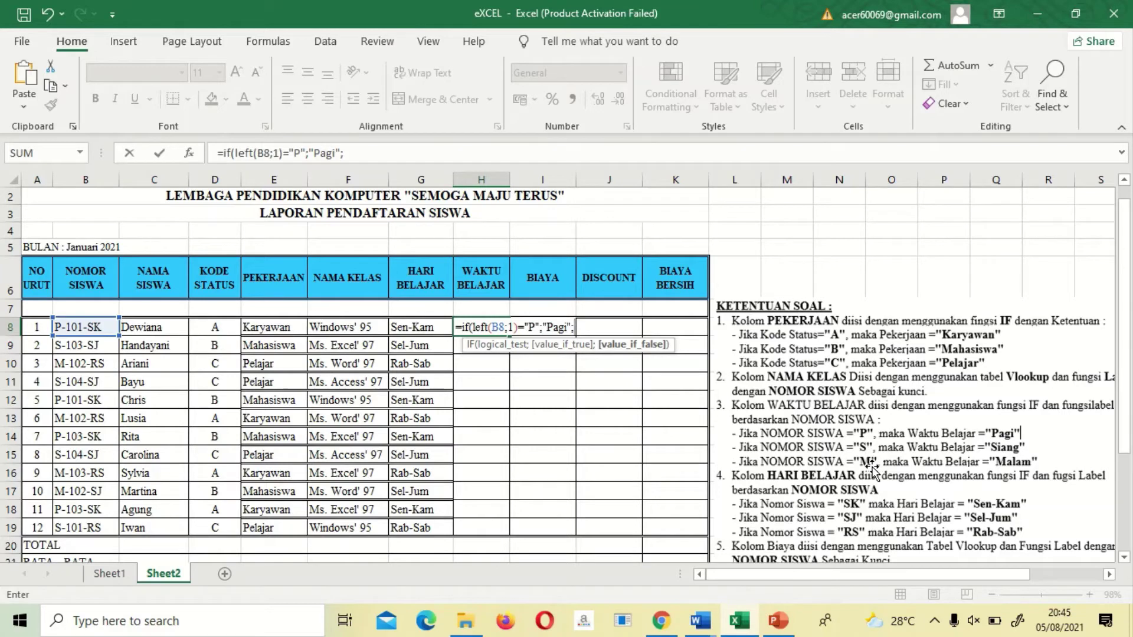
# Nest a second IF in the H8 formula that tests LEFT(B8;1)="S" and returns "Siang" when true.
pyautogui.write('if')
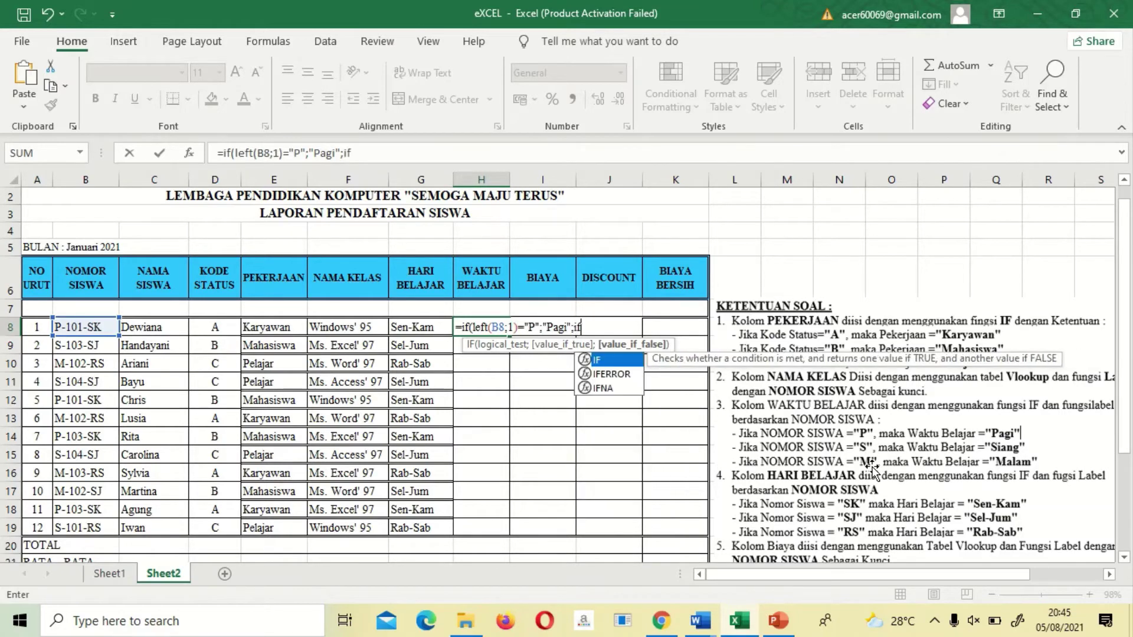
pyautogui.write('(left')
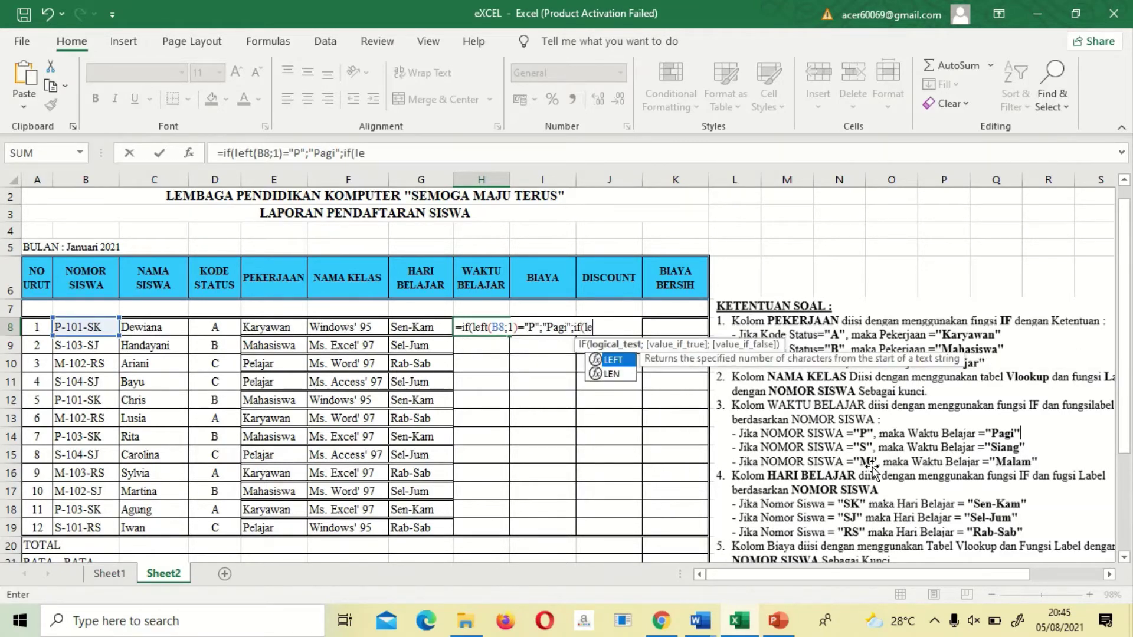
pyautogui.write('(')
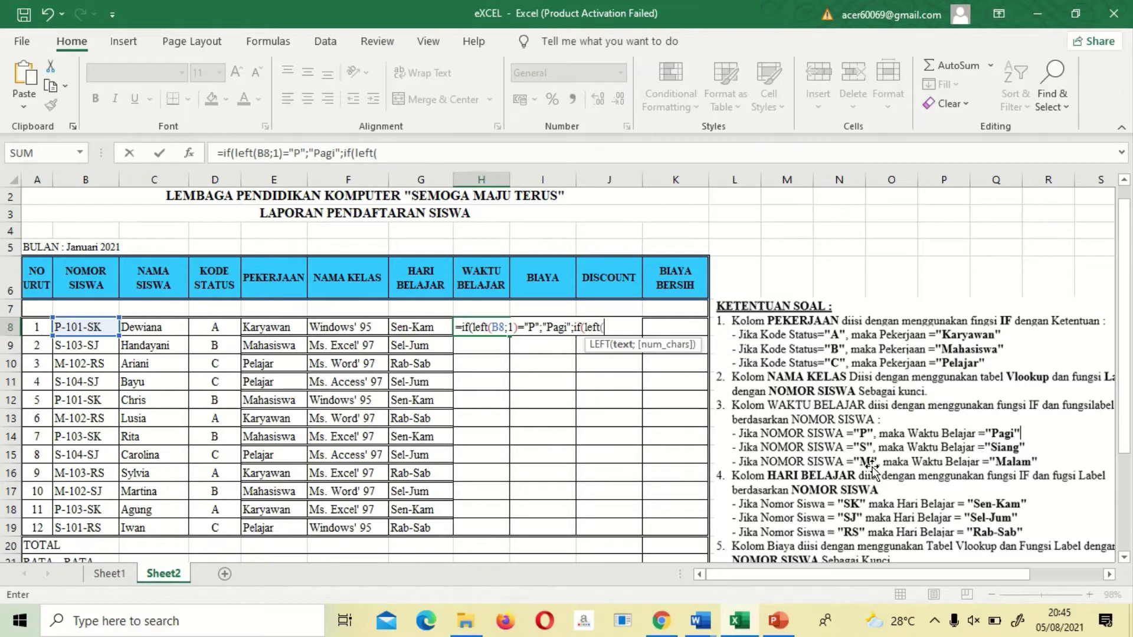
pyautogui.click(87, 324)
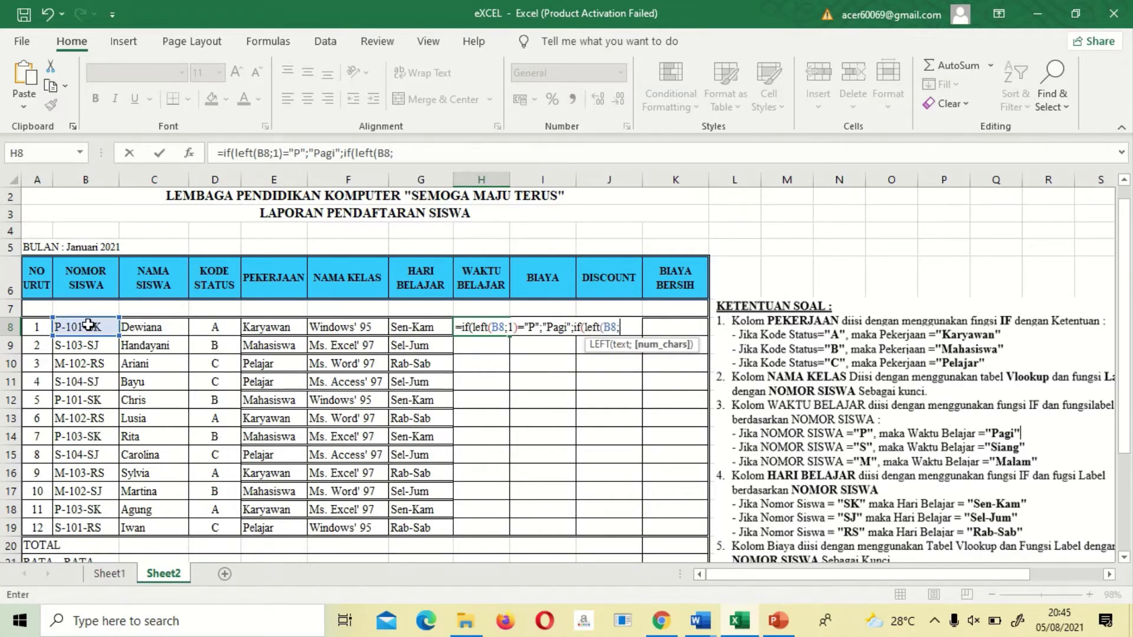
pyautogui.write(';1')
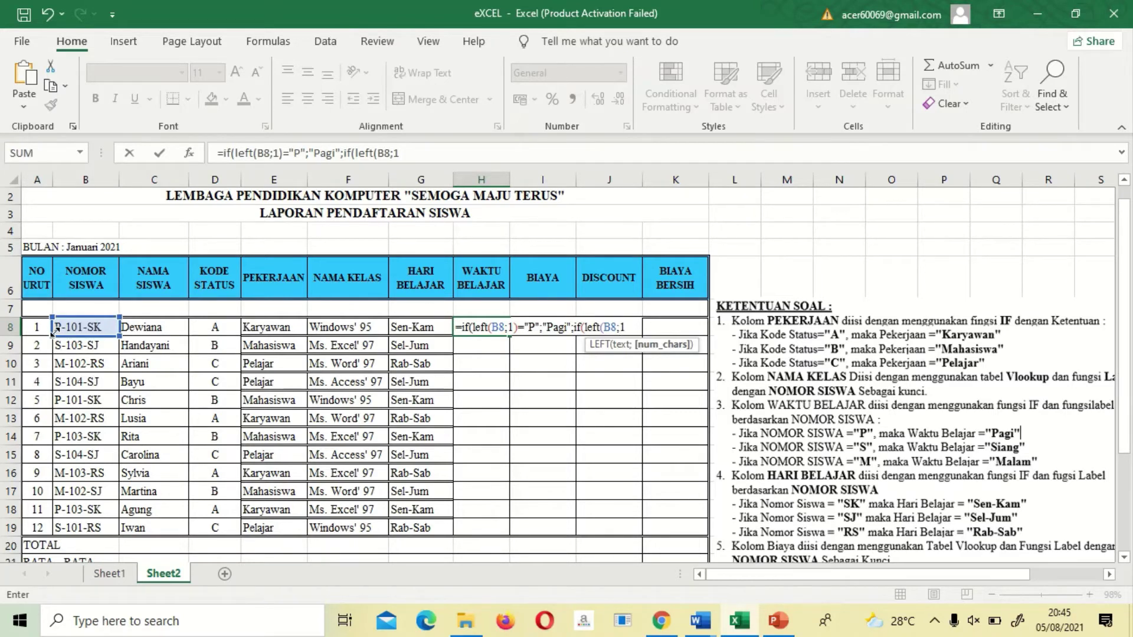
pyautogui.write(')=')
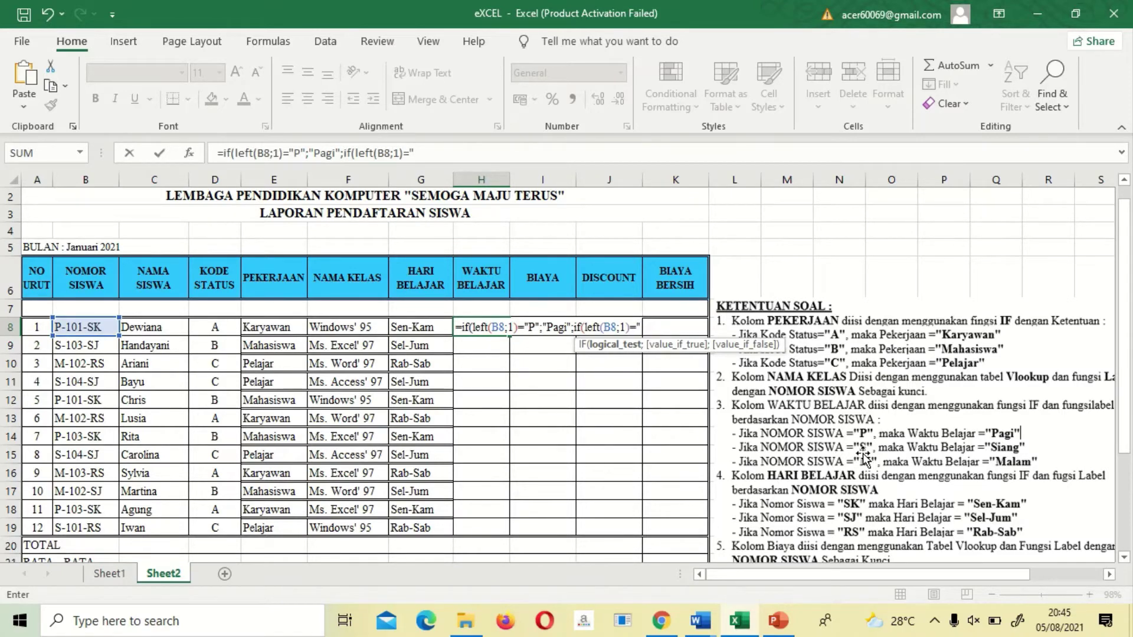
pyautogui.write('S";')
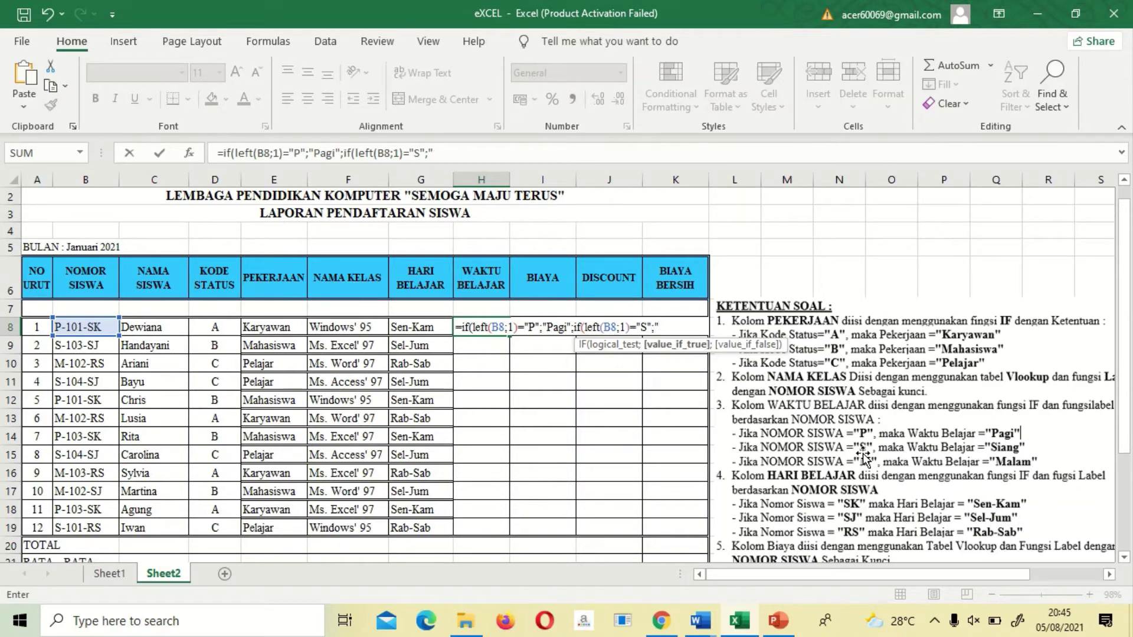
pyautogui.write('"Siang')
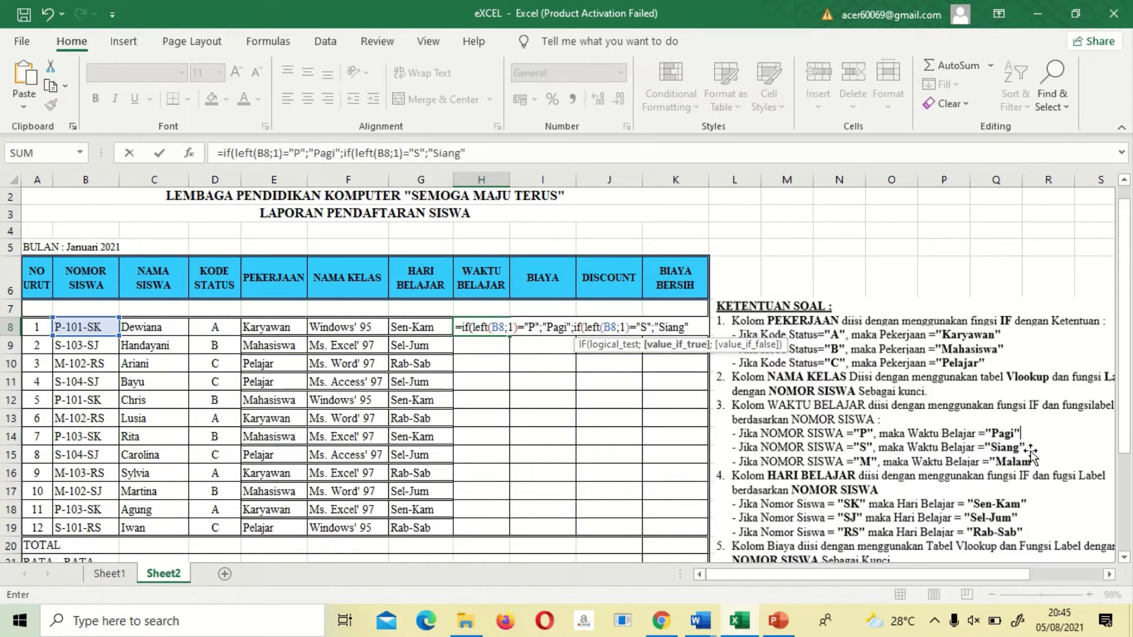
pyautogui.write('";')
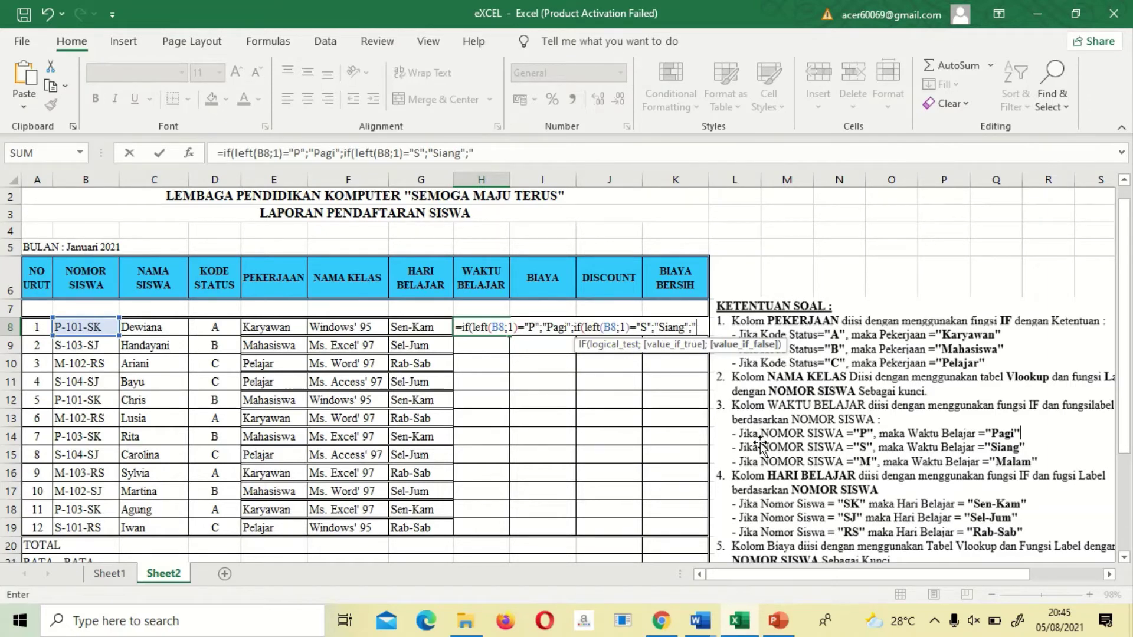
# Finish the H8 formula with "Malam" as the remaining value and fill it down through H19.
pyautogui.write('Malam"')
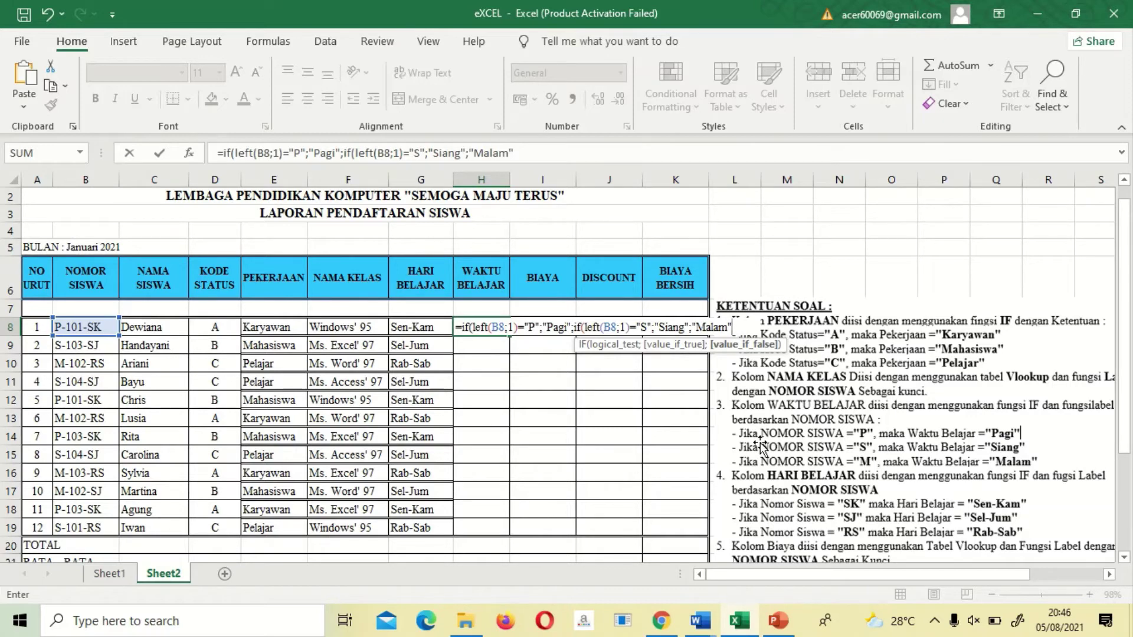
pyautogui.write('))')
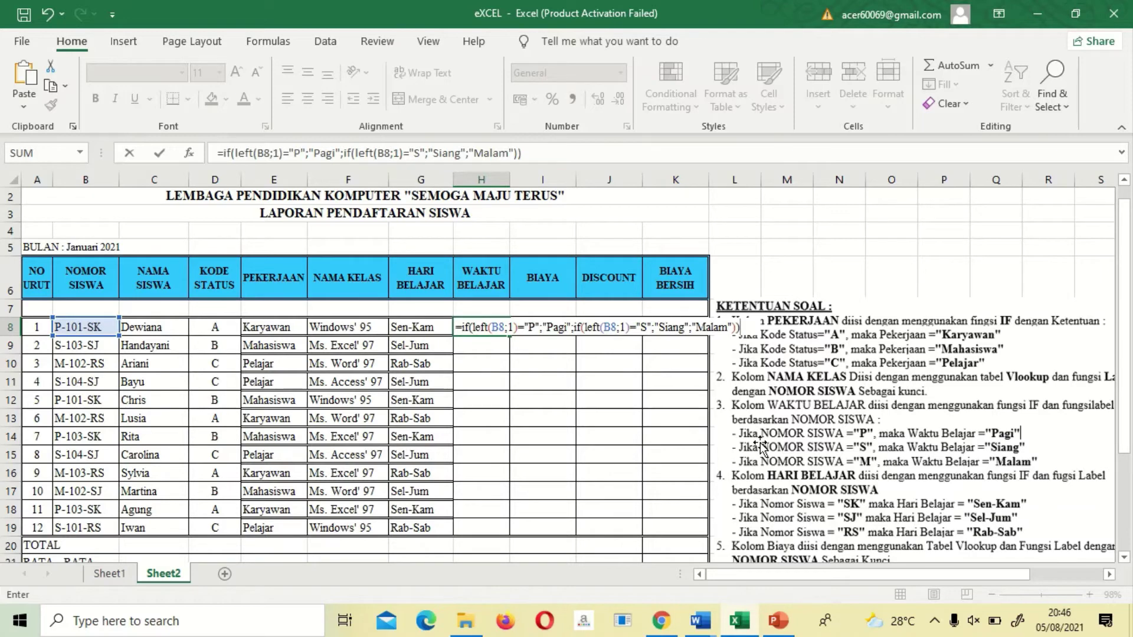
pyautogui.press('Return')
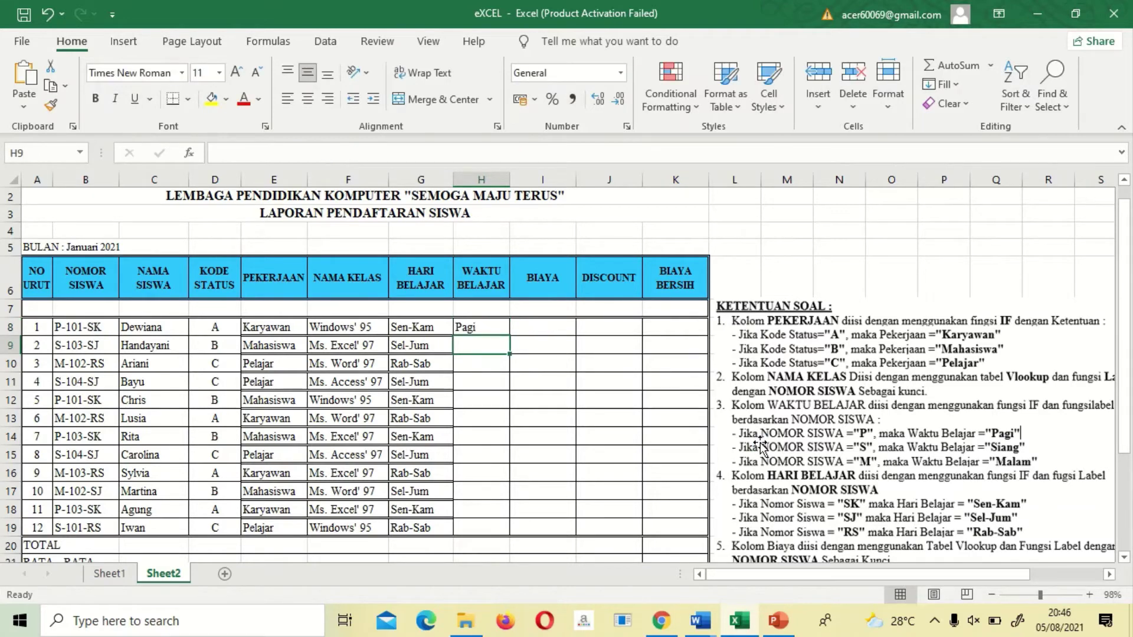
pyautogui.click(472, 328)
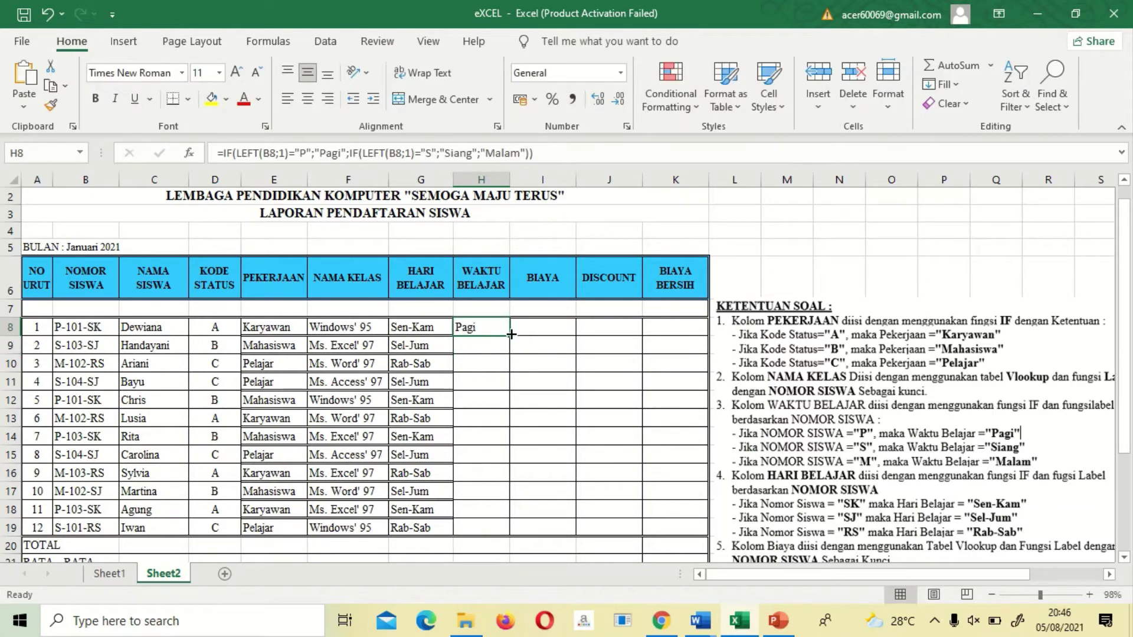
pyautogui.moveTo(511, 335); pyautogui.dragTo(518, 547)
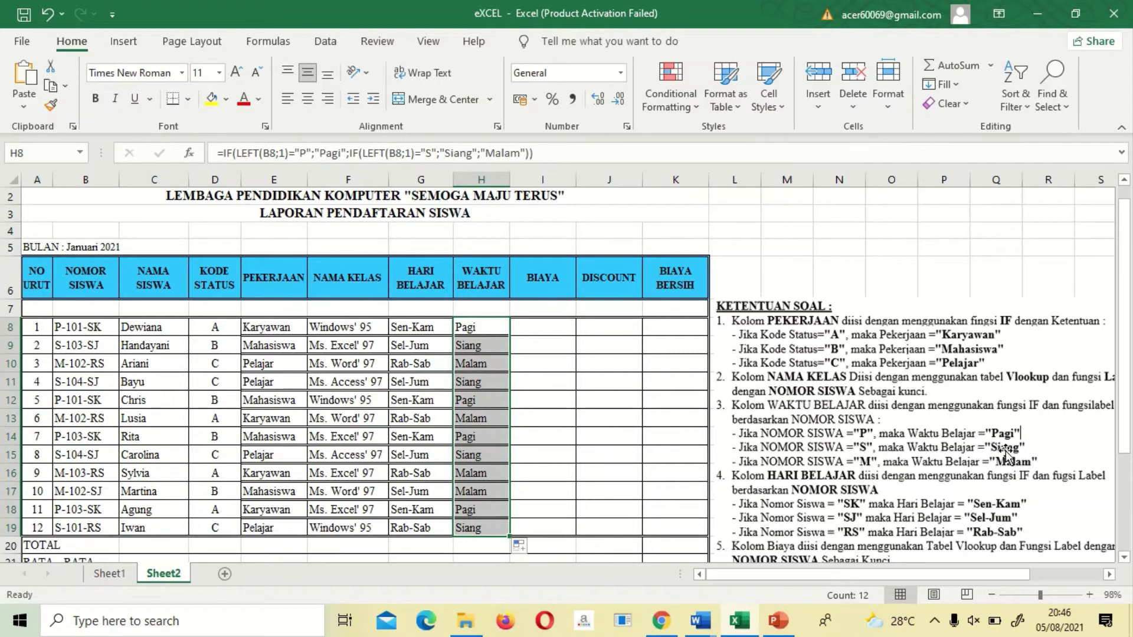
# Examine the empty BIAYA column, the summary rows, the rules for the cost columns and the lookup tables below the report.
pyautogui.click(530, 326)
pyautogui.press('Down')
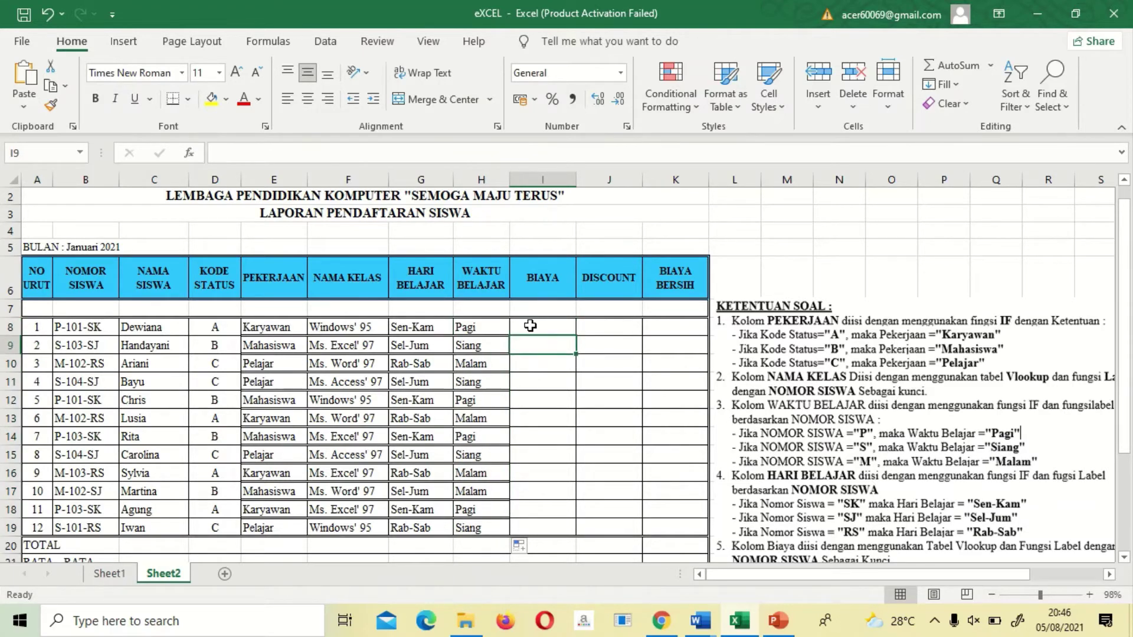
pyautogui.press('Down')
pyautogui.press('Down')
pyautogui.press('Down')
pyautogui.press('Down')
pyautogui.press('Down')
pyautogui.press('Down')
pyautogui.press('Down')
pyautogui.press('Down')
pyautogui.press('Down')
pyautogui.press('Down')
pyautogui.press('Down')
pyautogui.press('Down')
pyautogui.press('Down')
pyautogui.press('Down')
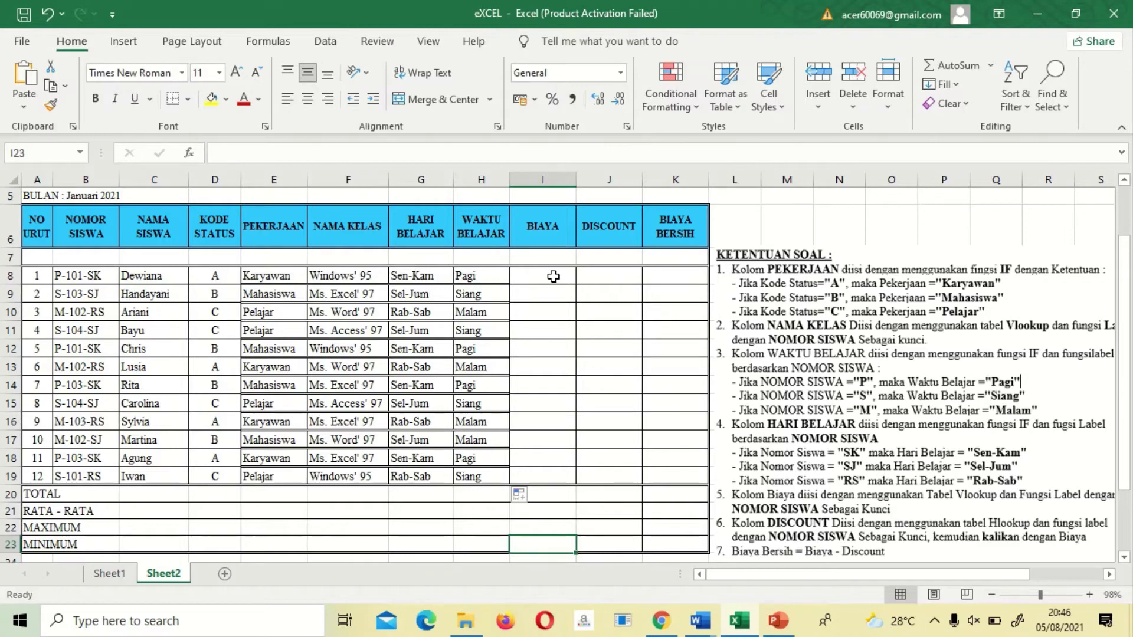
pyautogui.click(142, 505)
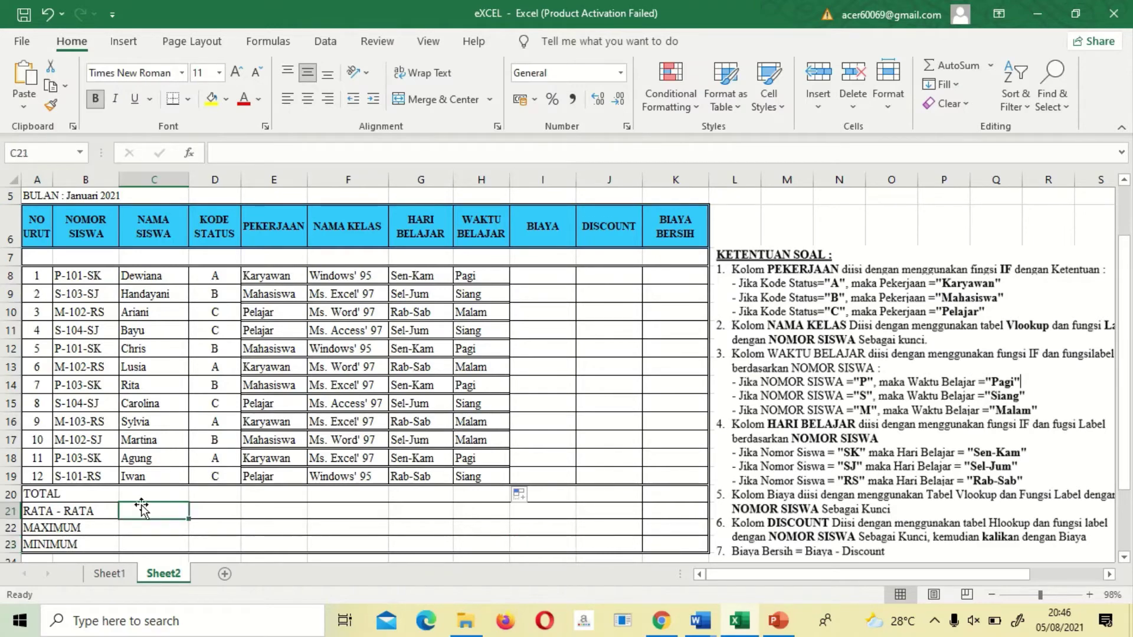
pyautogui.press('Down')
pyautogui.press('Down')
pyautogui.press('Down')
pyautogui.press('Down')
pyautogui.press('Down')
pyautogui.press('Down')
pyautogui.press('Down')
pyautogui.press('Down')
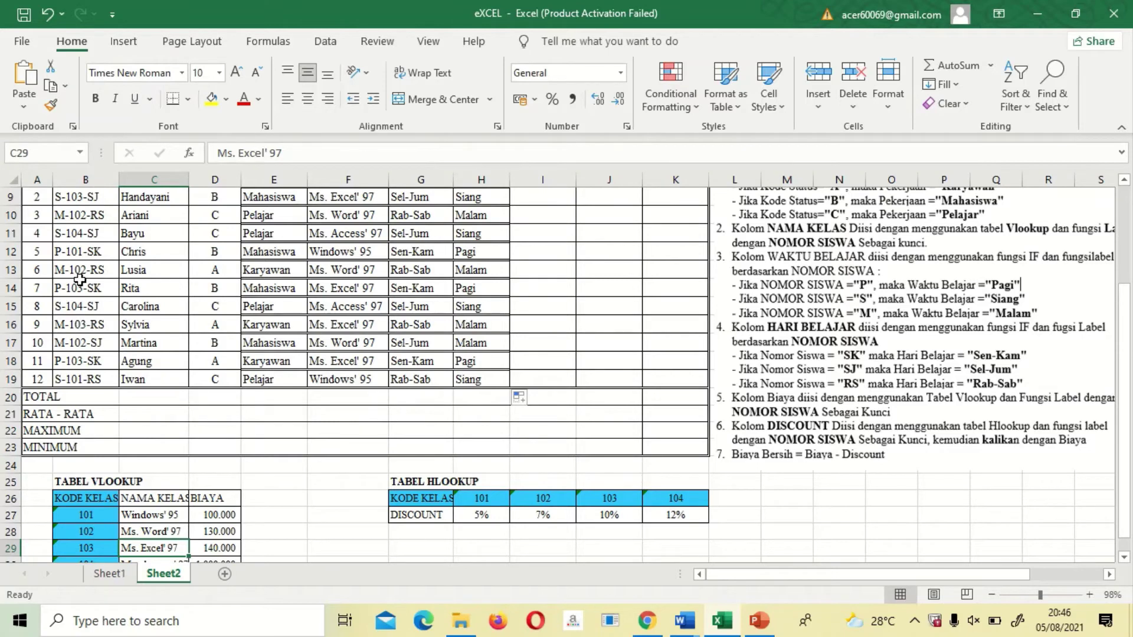
# Start a VLOOKUP formula in I8 with MID(B8;3;3) as the lookup value.
pyautogui.click(538, 200)
pyautogui.press('Up')
pyautogui.press('Up')
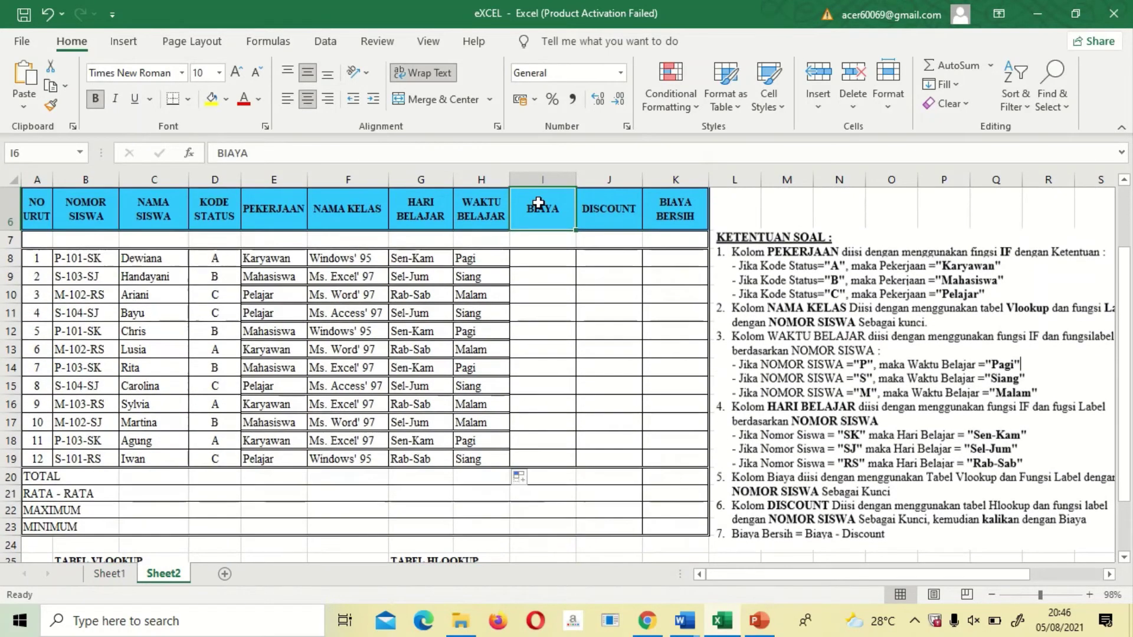
pyautogui.press('Down')
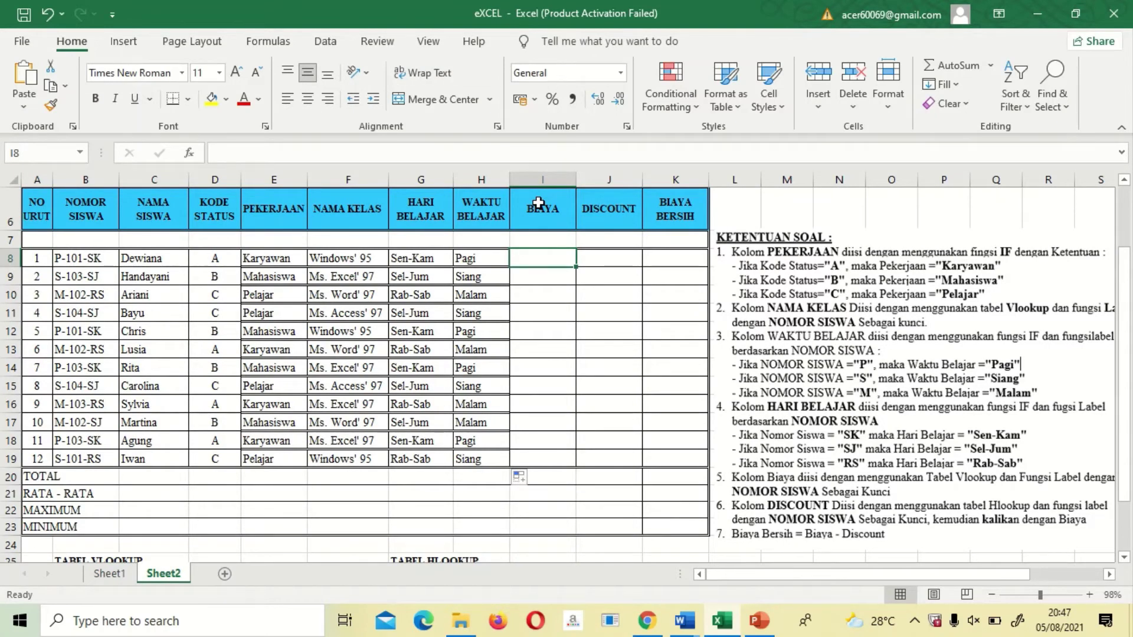
pyautogui.write('=')
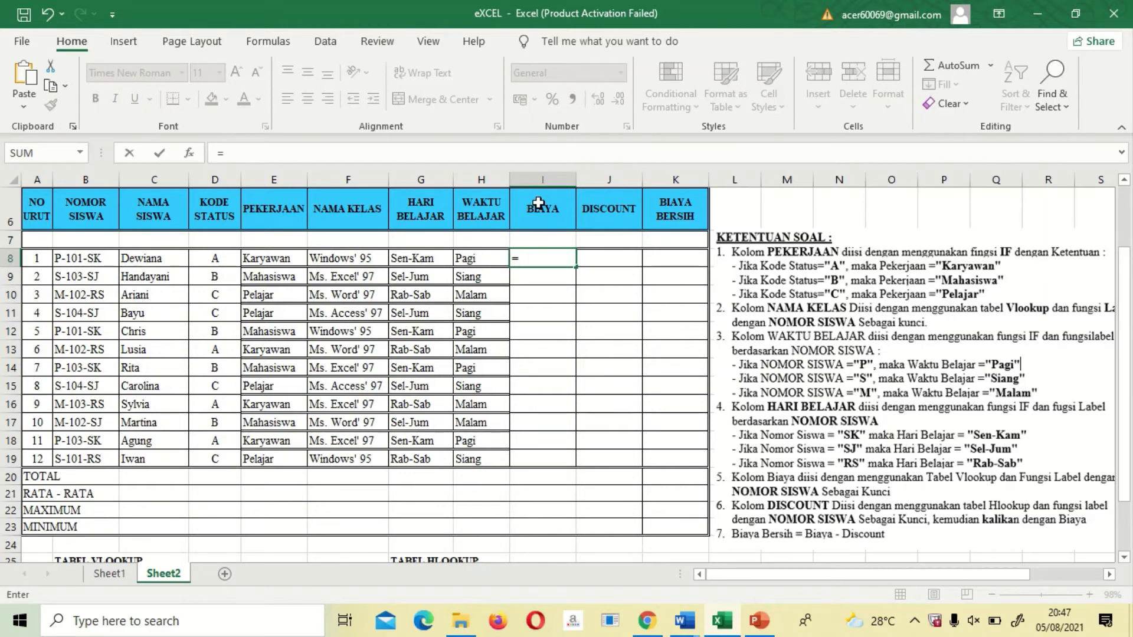
pyautogui.write('vl')
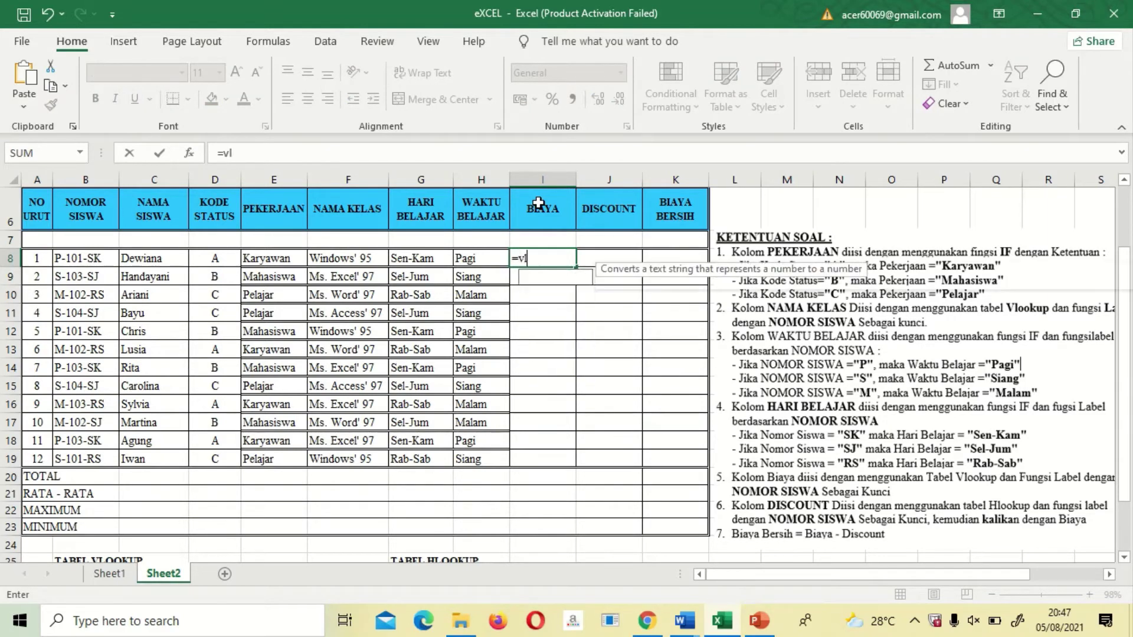
pyautogui.write('ookup')
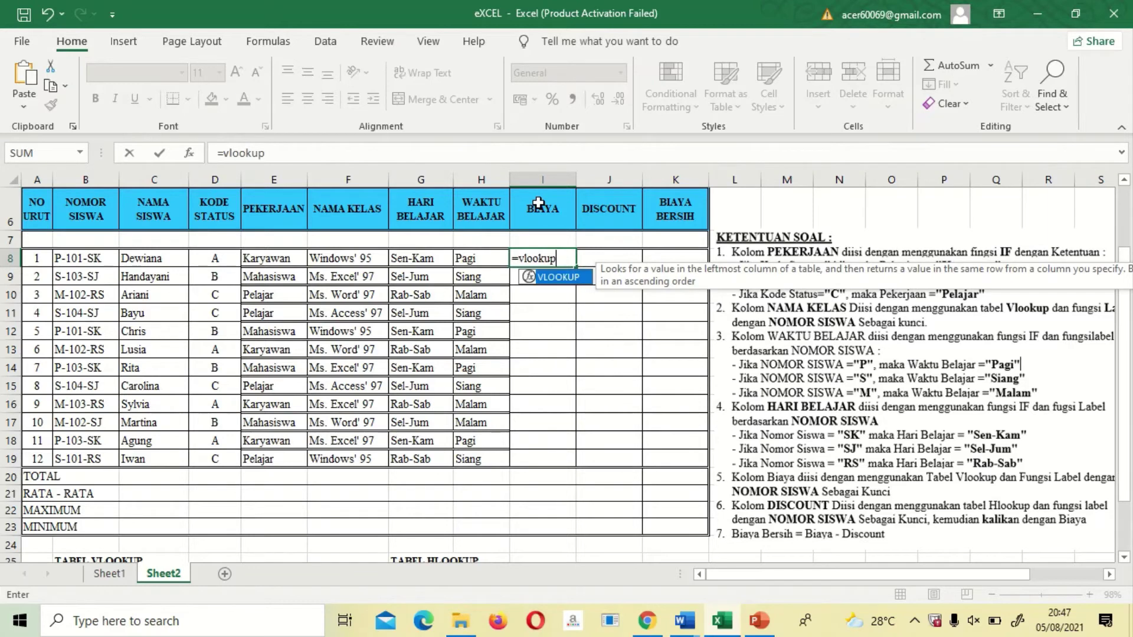
pyautogui.write('(')
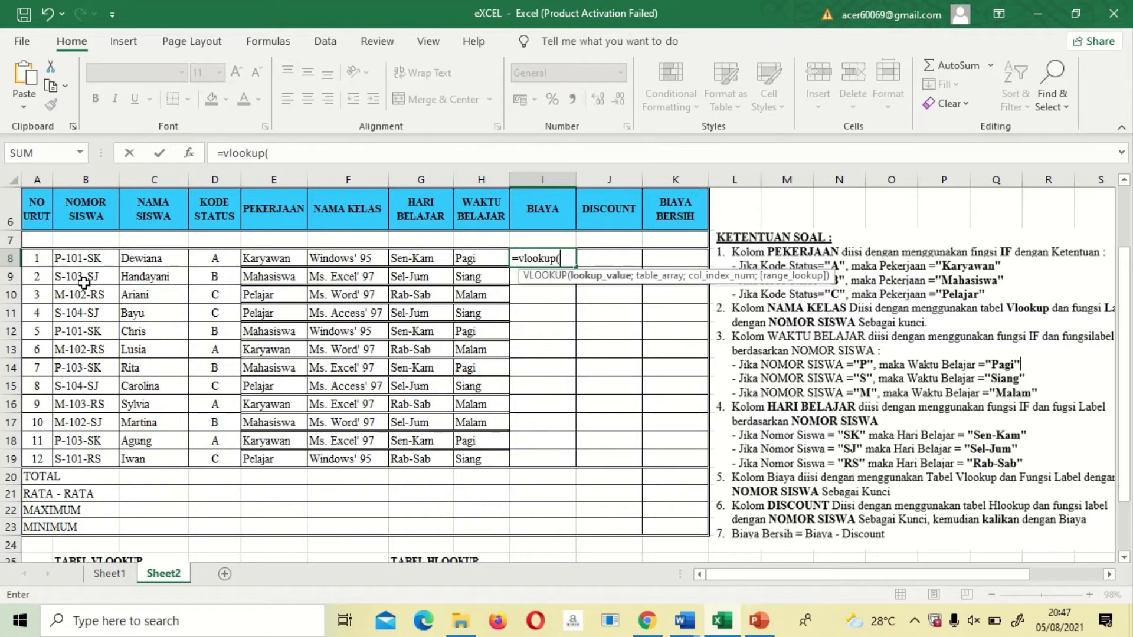
pyautogui.write('mid(')
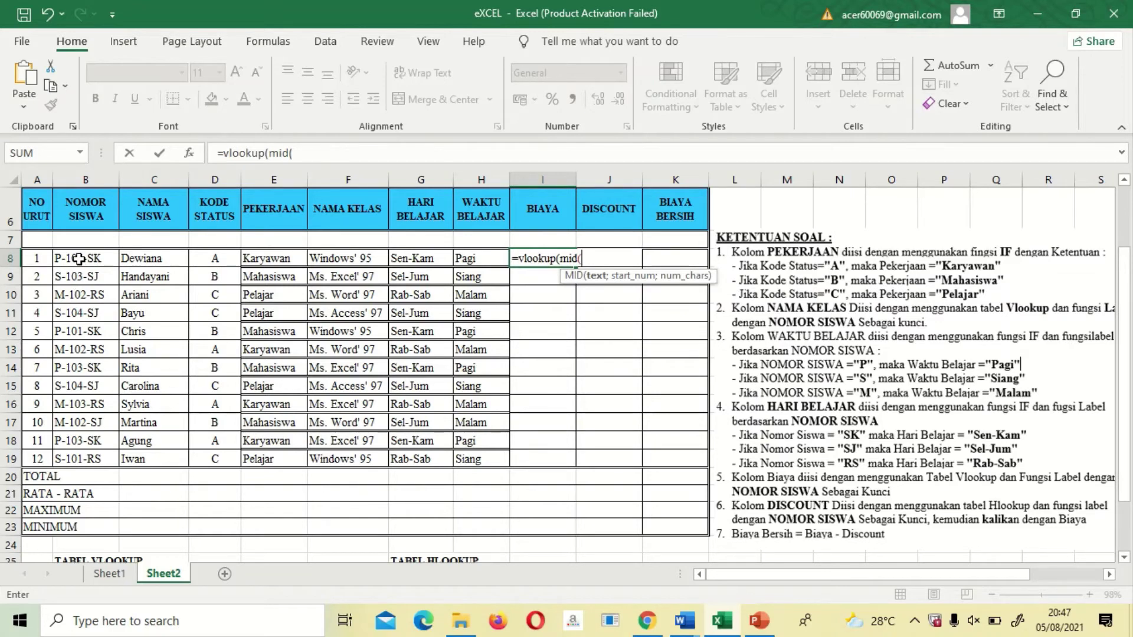
pyautogui.click(79, 258)
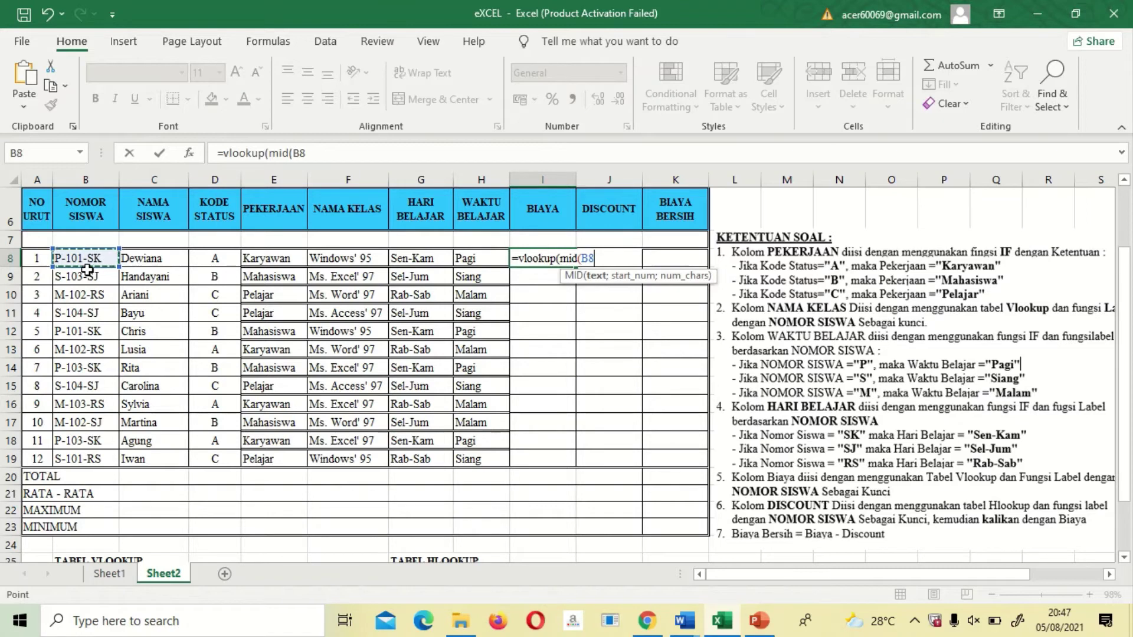
pyautogui.write(';3')
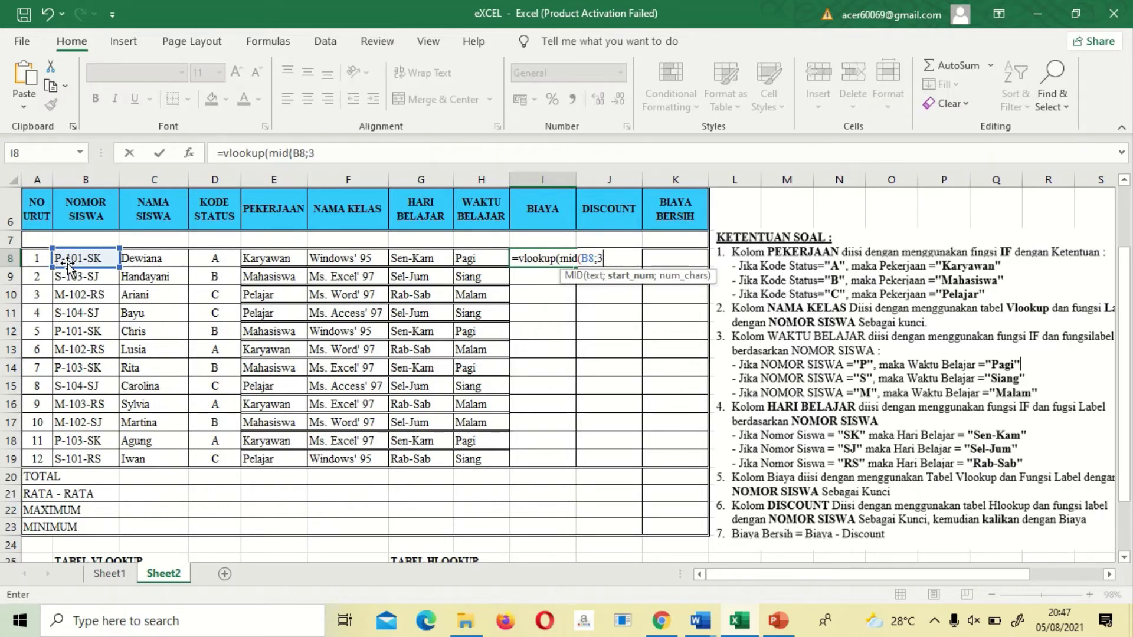
pyautogui.write(';')
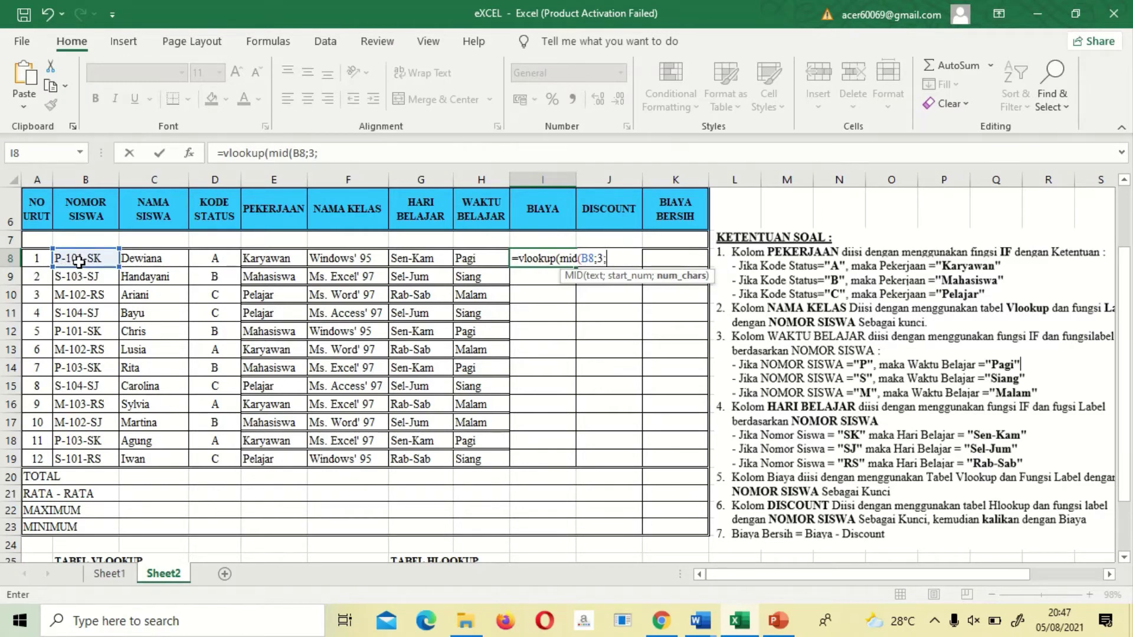
pyautogui.write('3)')
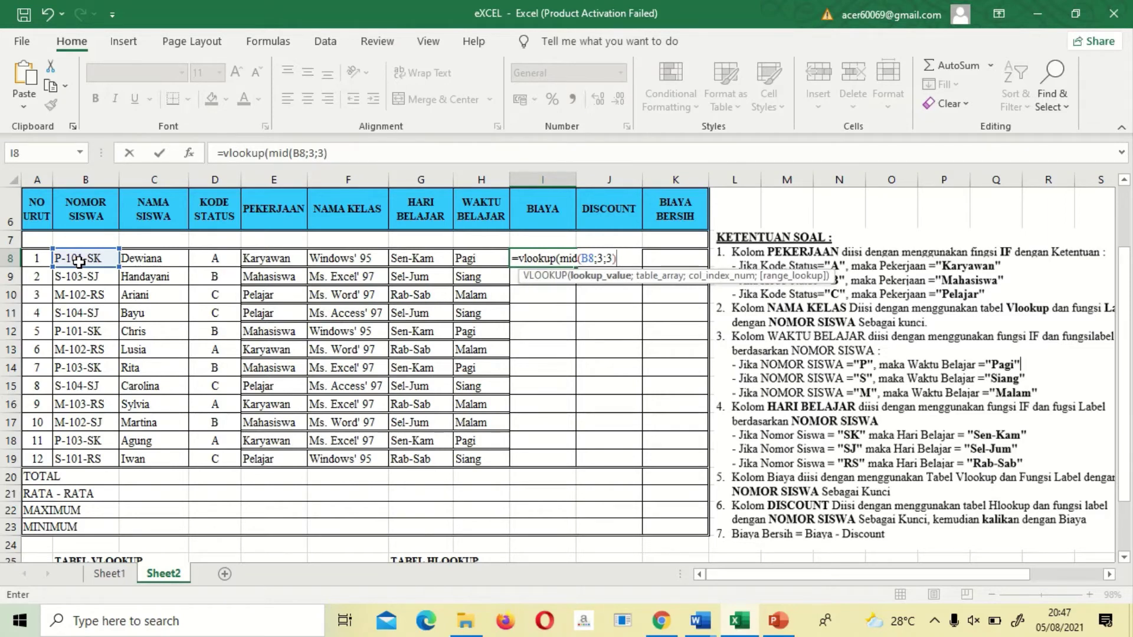
pyautogui.write(';')
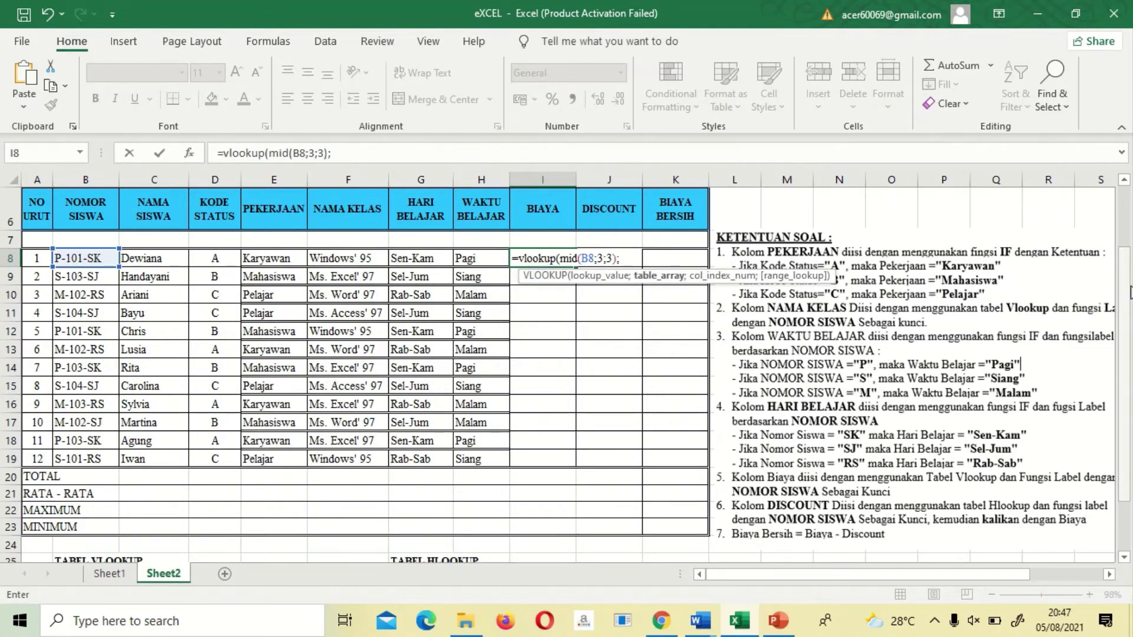
# Add the VLOOKUP table's data as the absolute table array $B$27:$D$30 in the I8 formula.
pyautogui.scroll(-2, 253, 484)
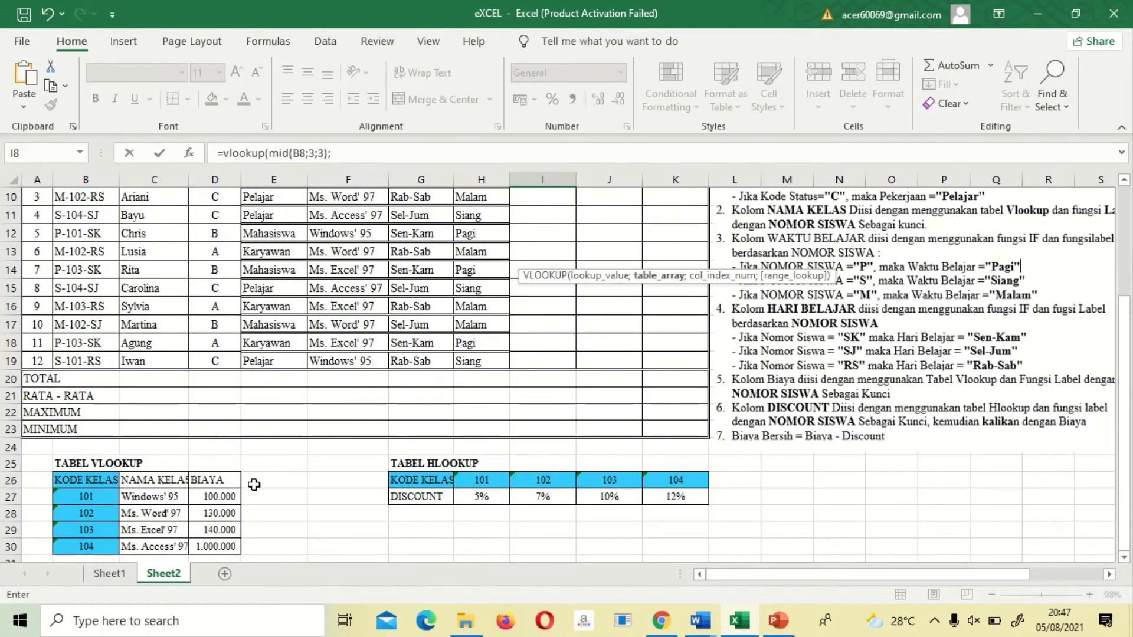
pyautogui.moveTo(99, 500); pyautogui.dragTo(213, 544)
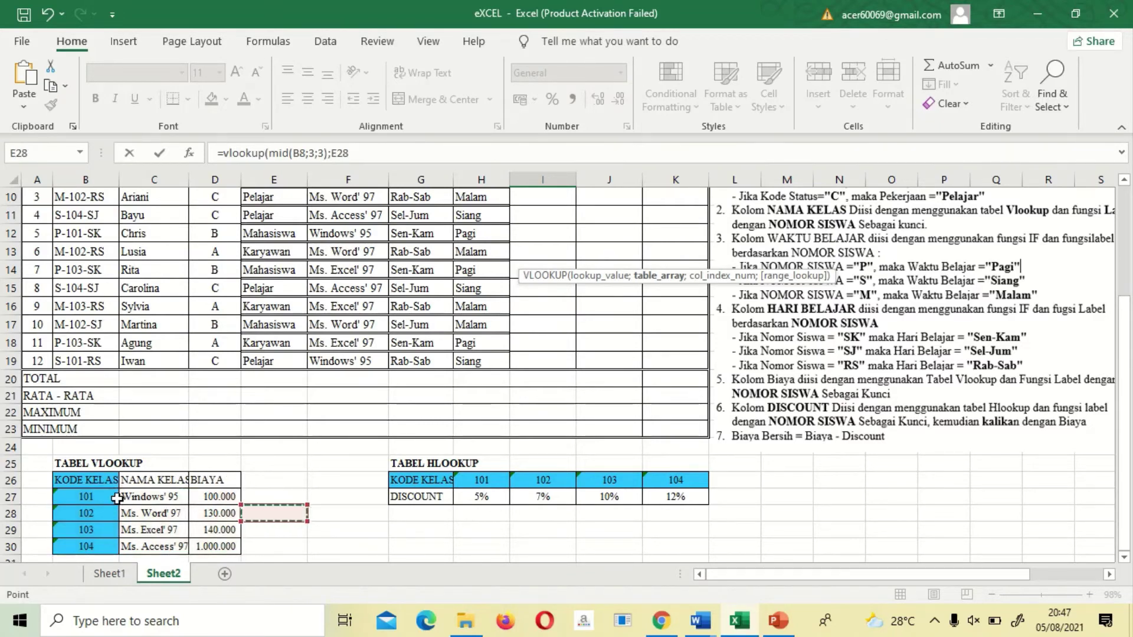
pyautogui.moveTo(89, 500); pyautogui.dragTo(201, 543)
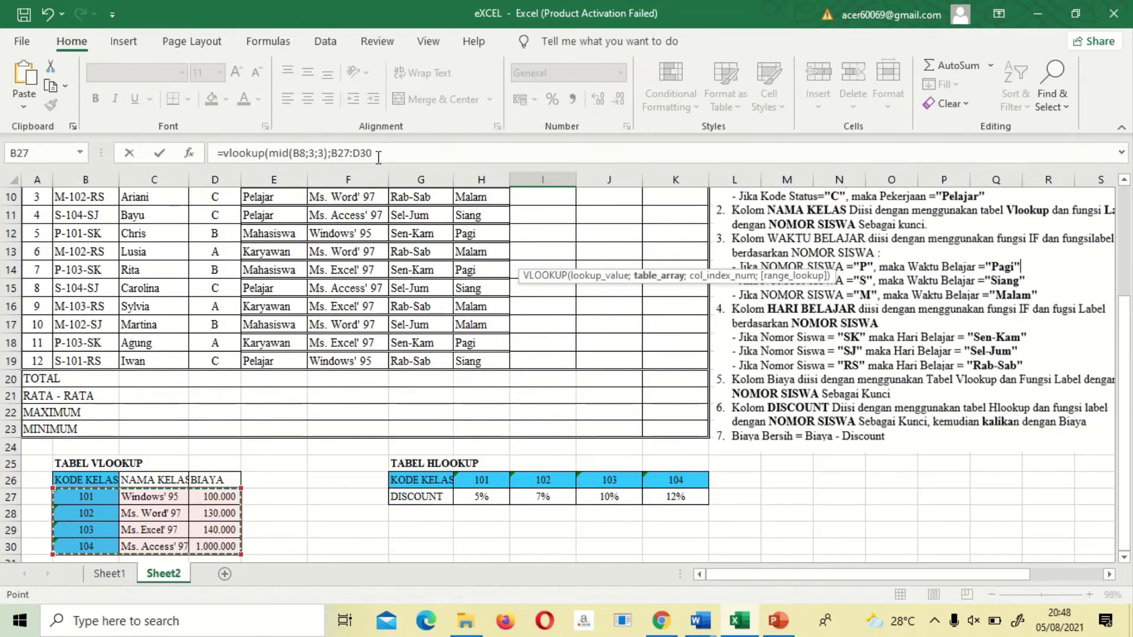
pyautogui.press('F4')
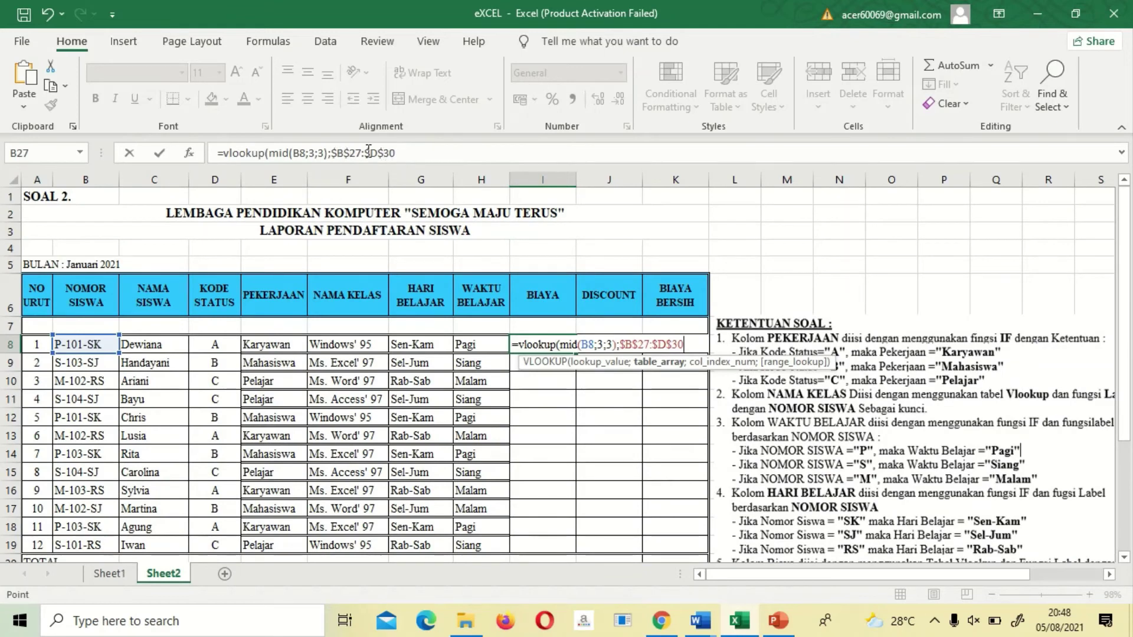
pyautogui.click(450, 289)
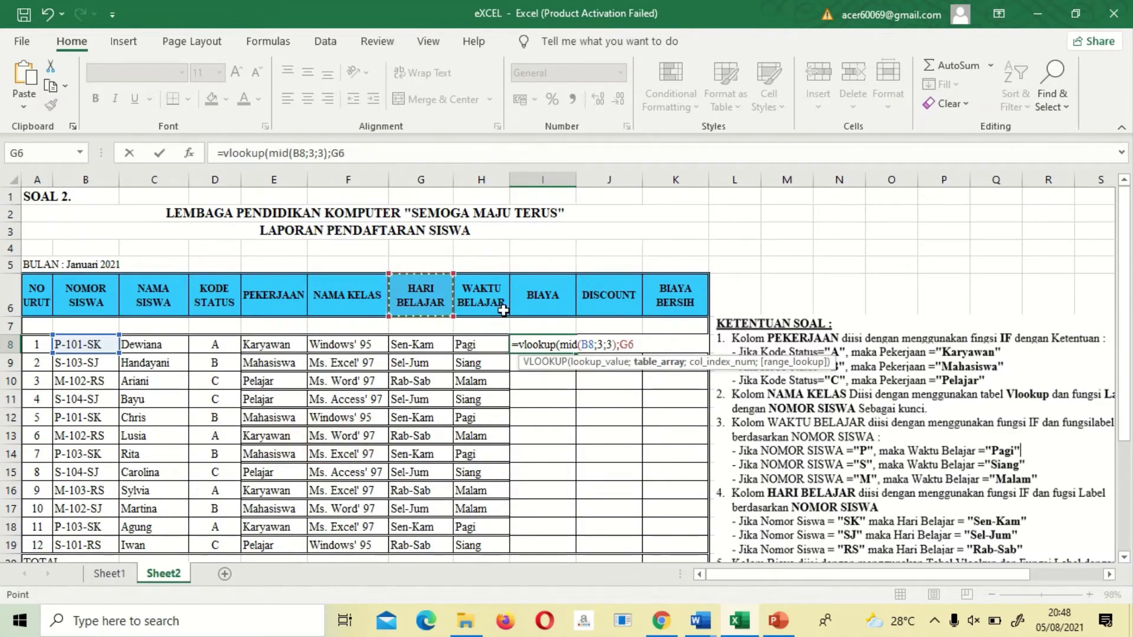
pyautogui.hotkey('ctrl', 'z')
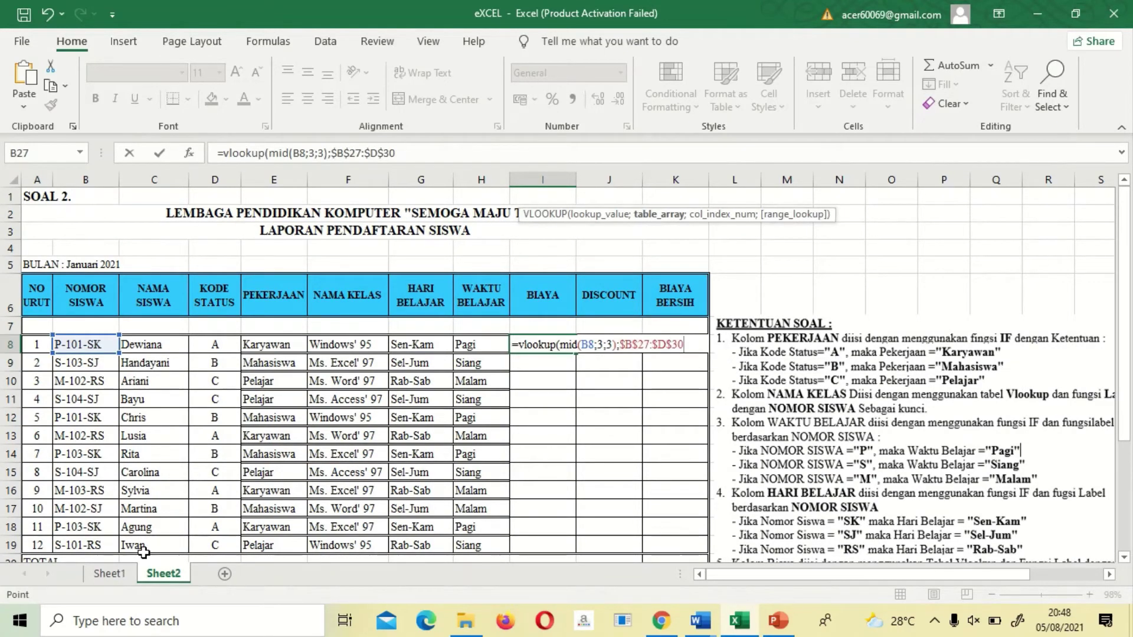
pyautogui.write(';')
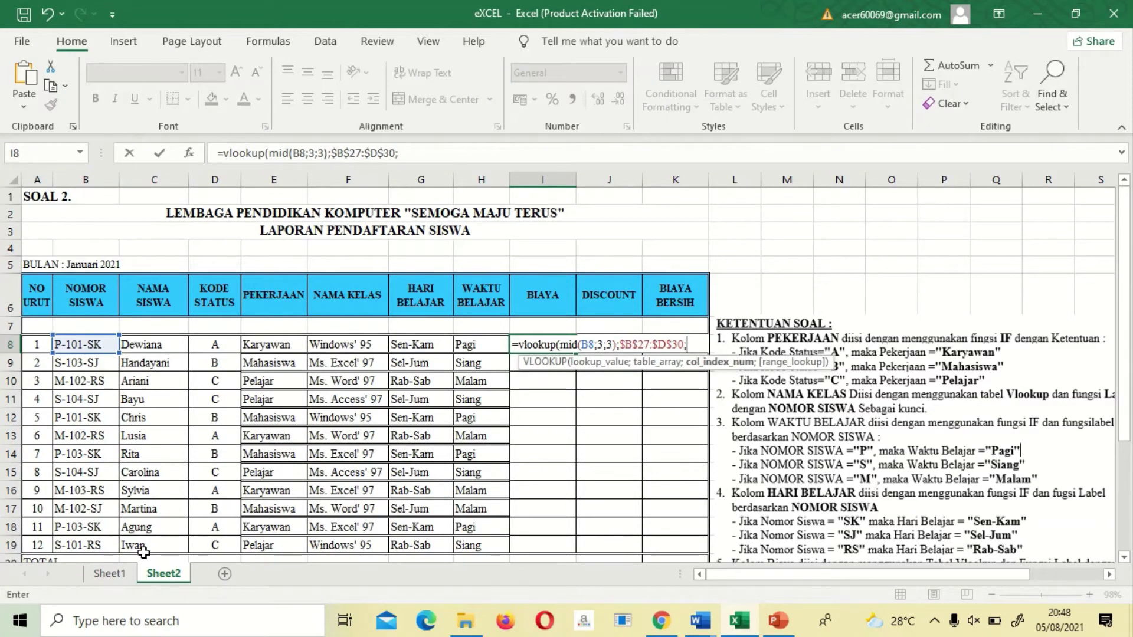
# Finish the I8 VLOOKUP formula with column index 3 and fill it down through I19.
pyautogui.click(1124, 557)
pyautogui.click(1124, 557)
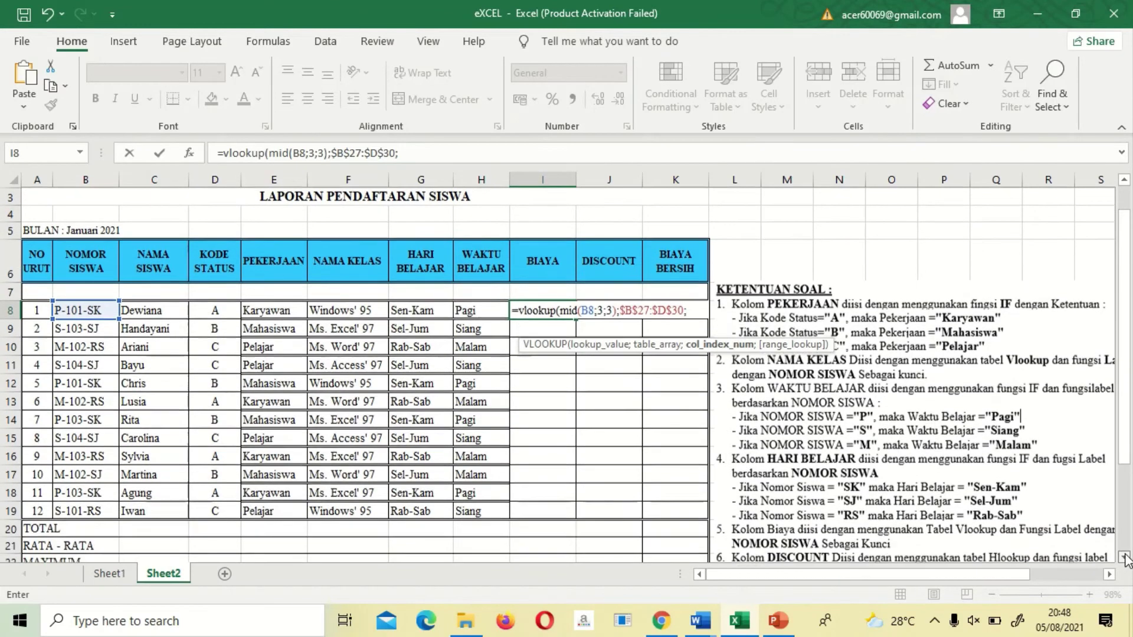
pyautogui.click(1124, 557)
pyautogui.click(1125, 558)
pyautogui.click(1125, 558)
pyautogui.click(1125, 557)
pyautogui.click(1124, 557)
pyautogui.click(1125, 557)
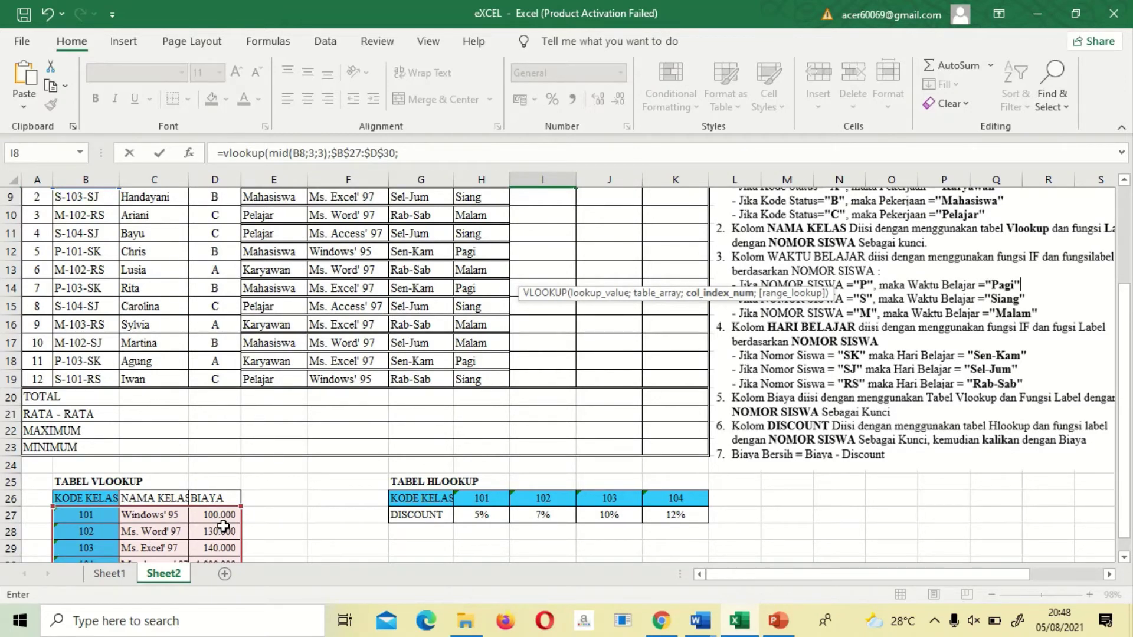
pyautogui.scroll(3, 1129, 212)
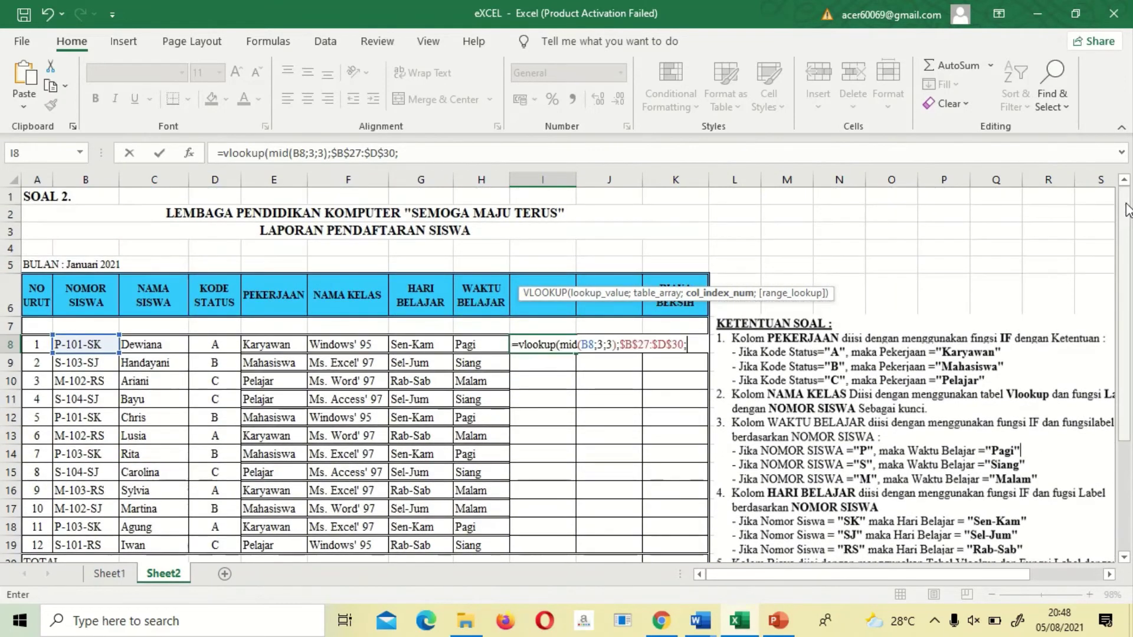
pyautogui.write('3')
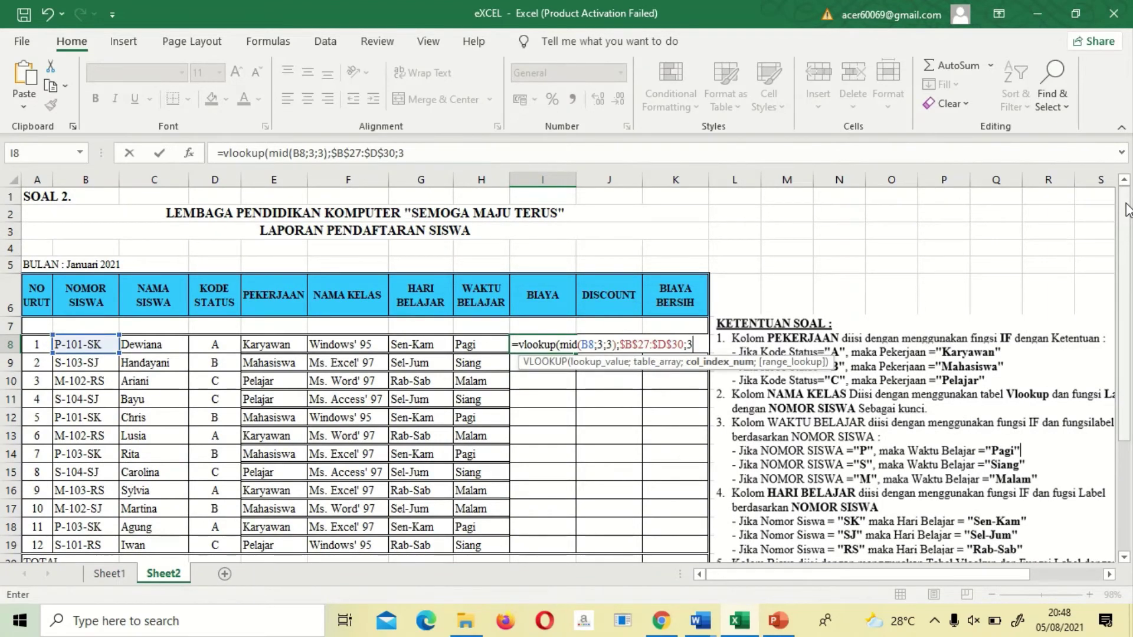
pyautogui.press('Return')
pyautogui.press('Return')
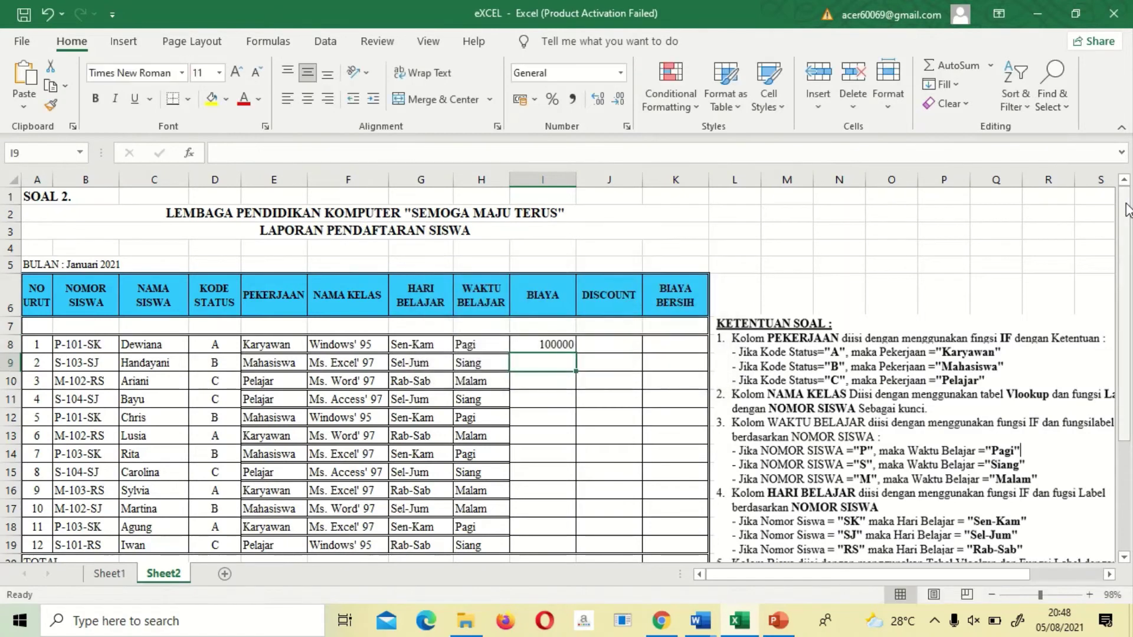
pyautogui.click(561, 342)
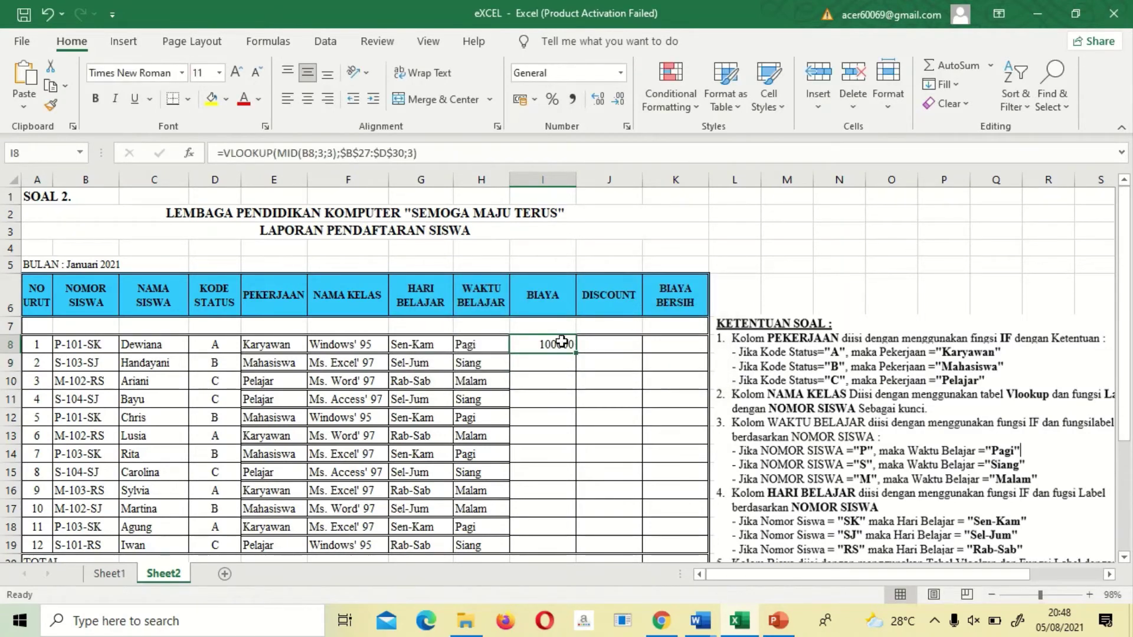
pyautogui.moveTo(576, 353); pyautogui.dragTo(570, 549)
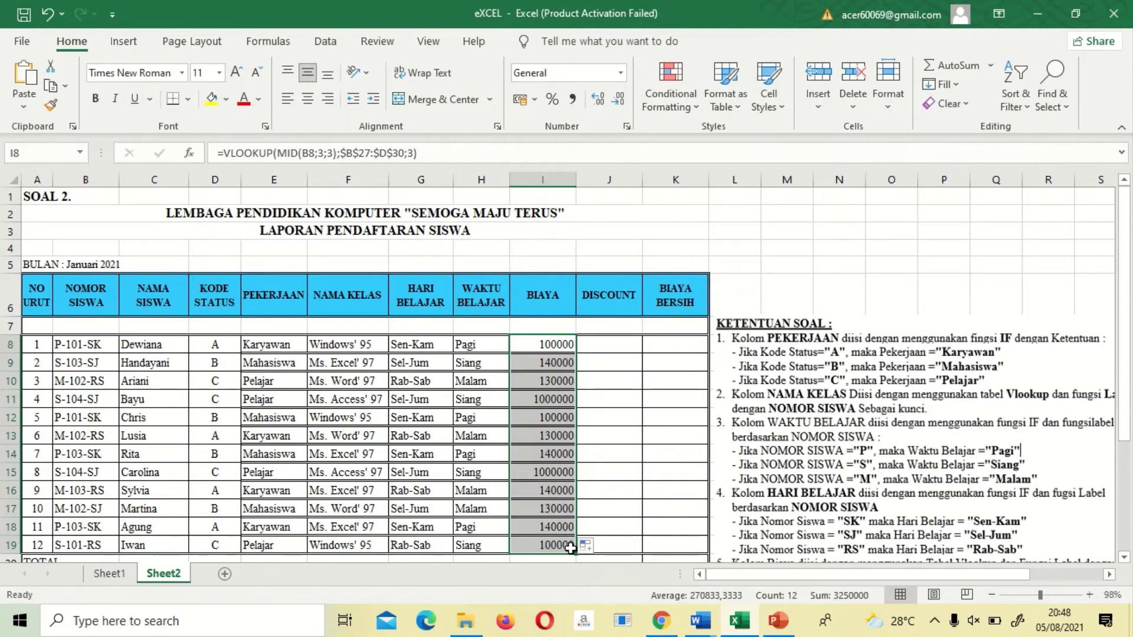
# Check the filled BIAYA values against the VLOOKUP table and examine the DISCOUNT rule and the HLOOKUP table.
pyautogui.click(1124, 557)
pyautogui.click(1124, 557)
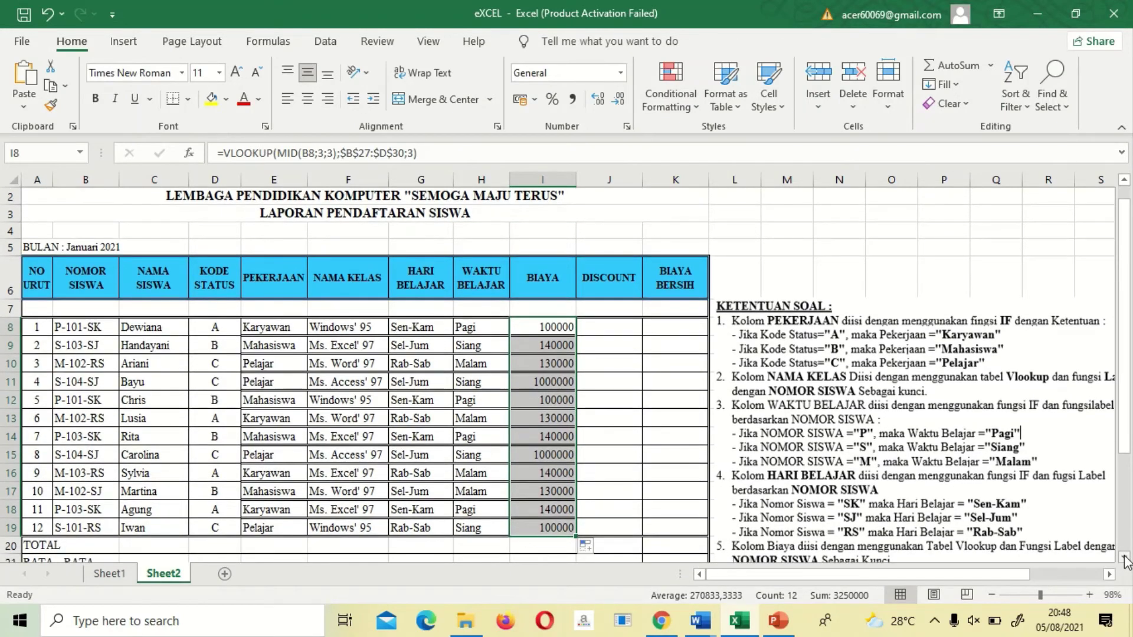
pyautogui.click(1124, 557)
pyautogui.click(1124, 557)
pyautogui.click(1123, 557)
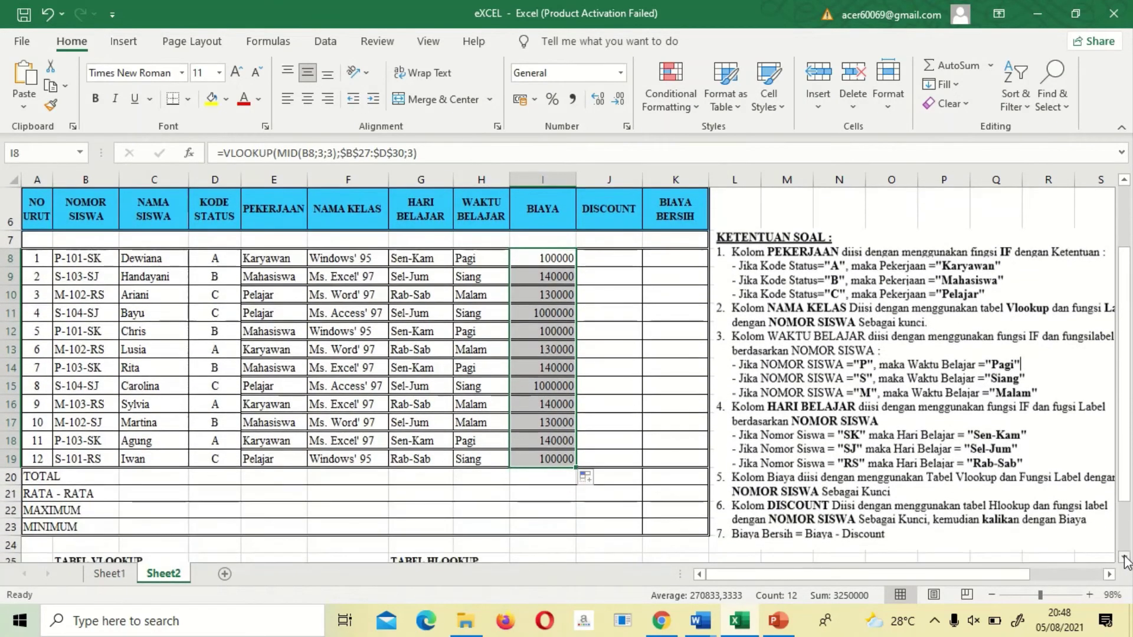
pyautogui.click(1124, 557)
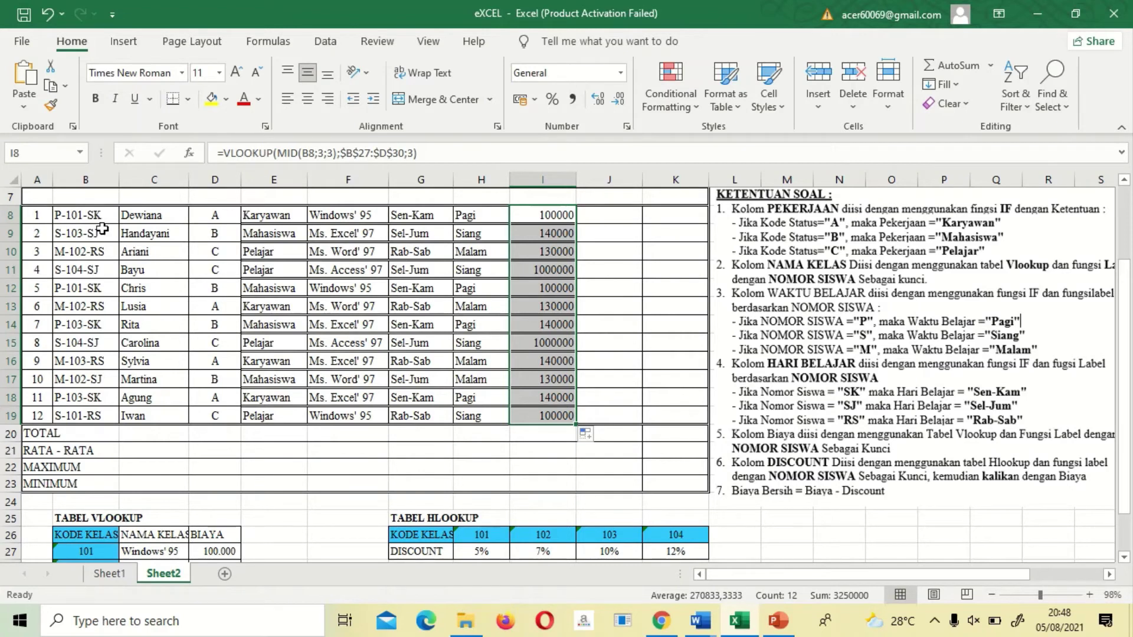
pyautogui.click(169, 553)
pyautogui.press('Down')
pyautogui.press('Down')
pyautogui.press('Down')
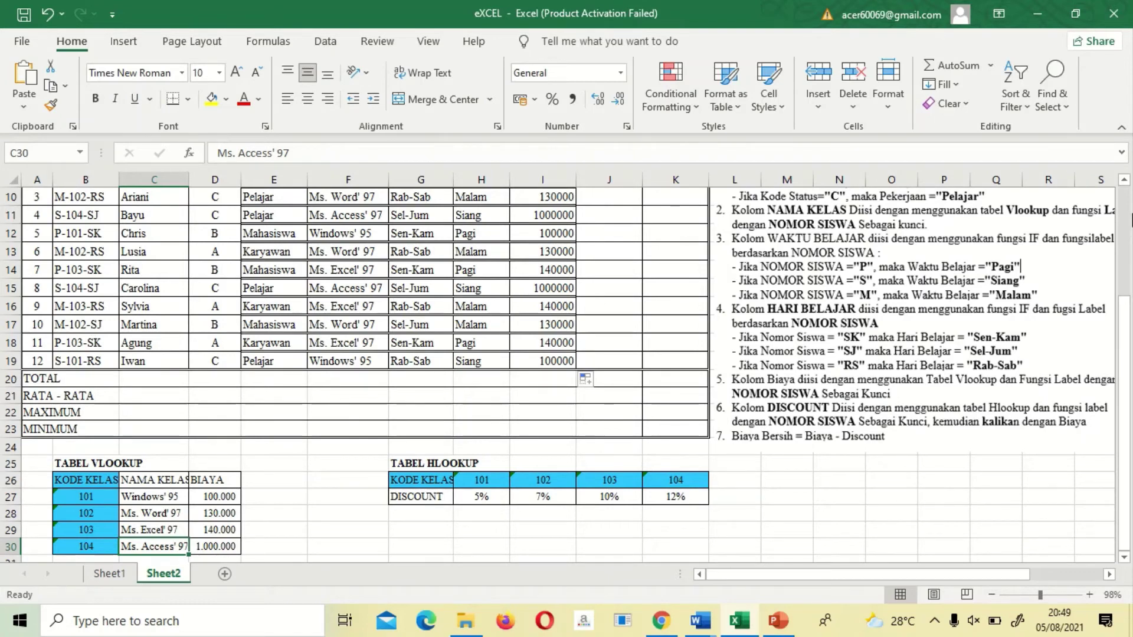
pyautogui.click(1124, 181)
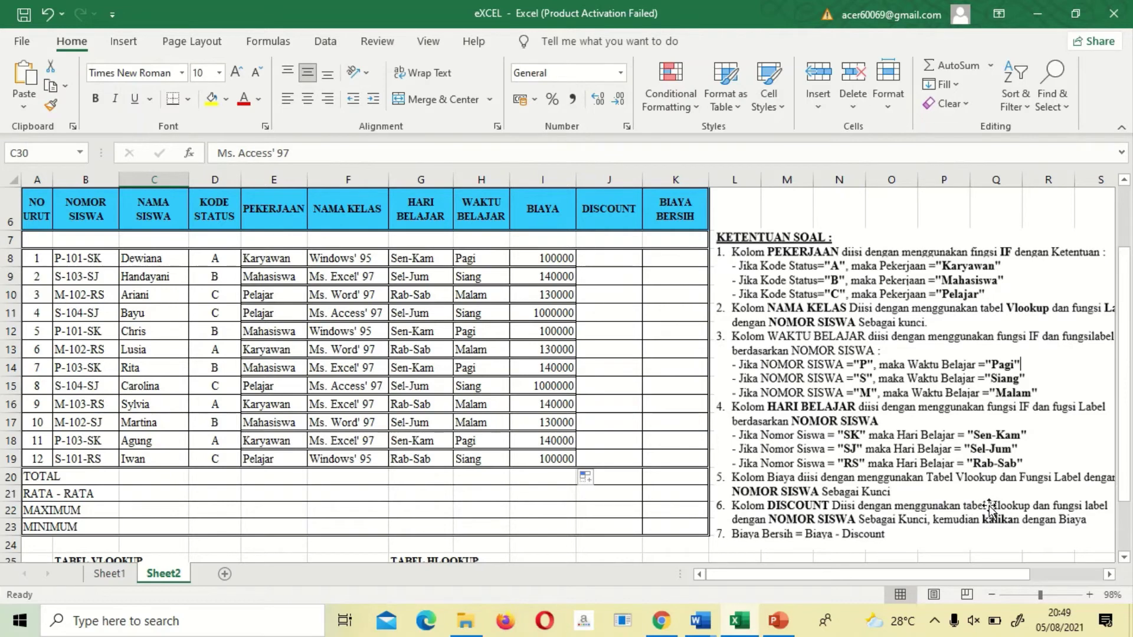
pyautogui.click(1124, 558)
pyautogui.click(1124, 557)
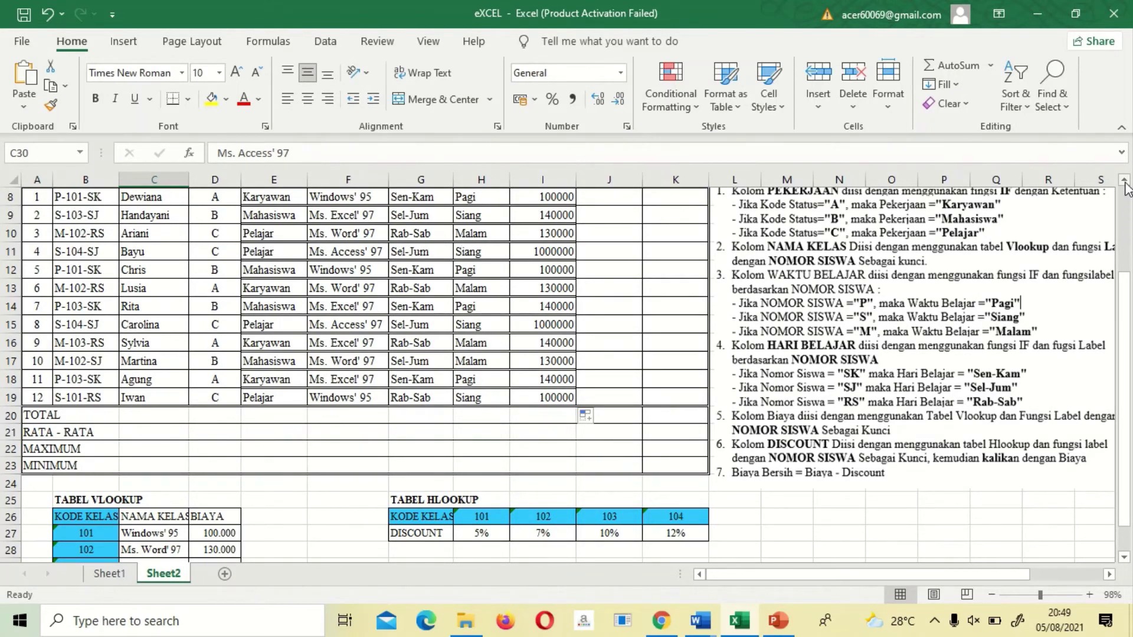
# Start an HLOOKUP formula in J8 with MID(B8;3;3) as the lookup value.
pyautogui.scroll(2, 1125, 187)
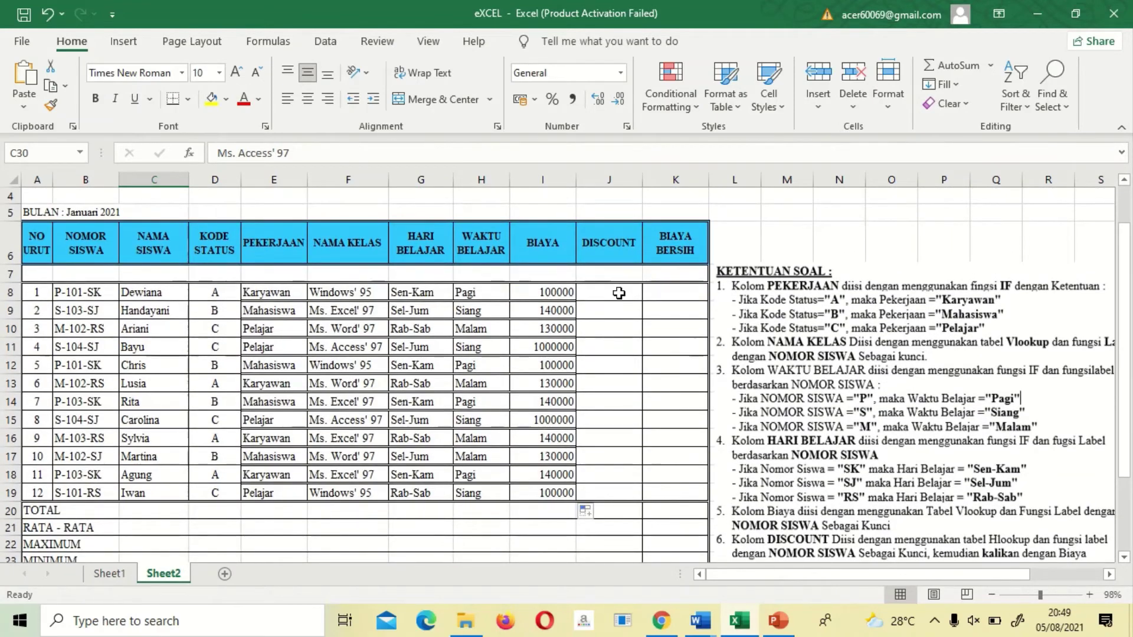
pyautogui.click(618, 293)
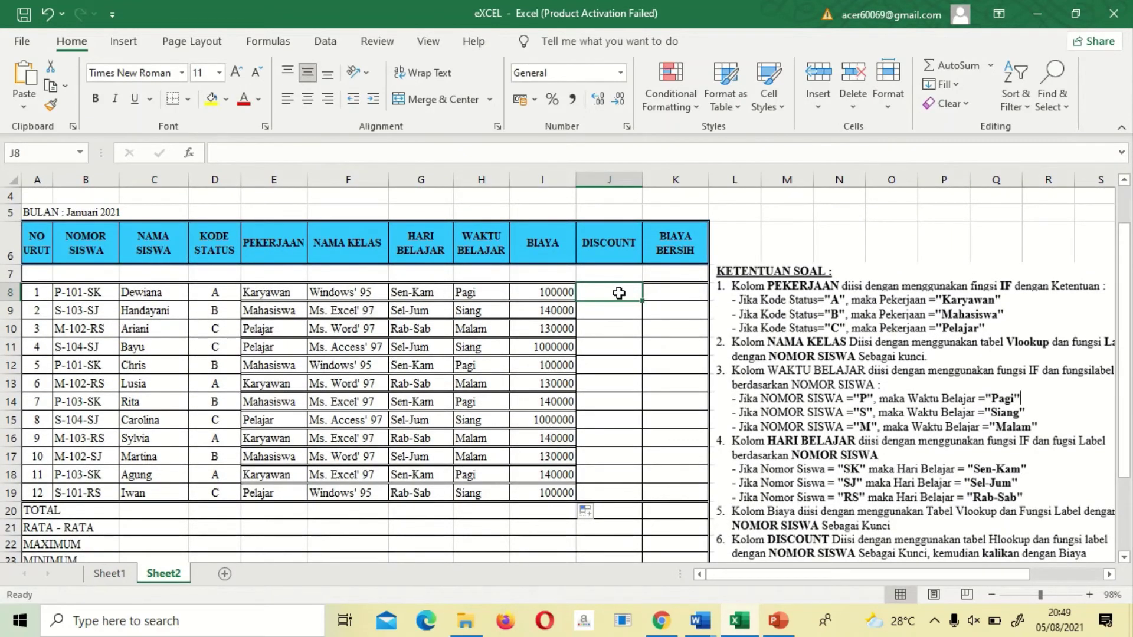
pyautogui.write('=')
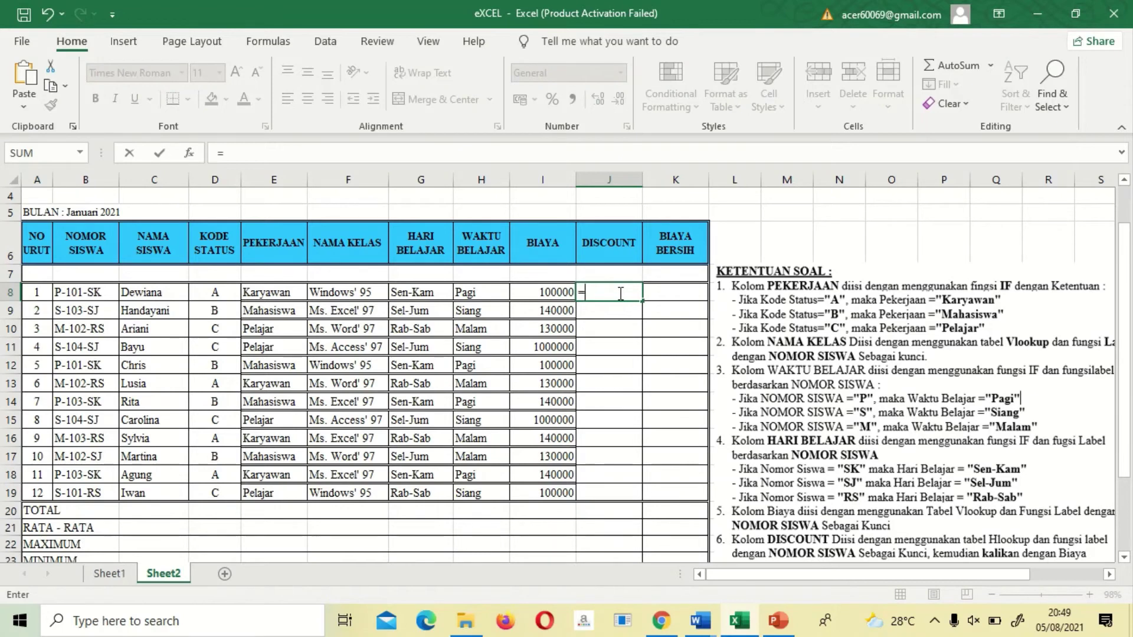
pyautogui.write('hlooku')
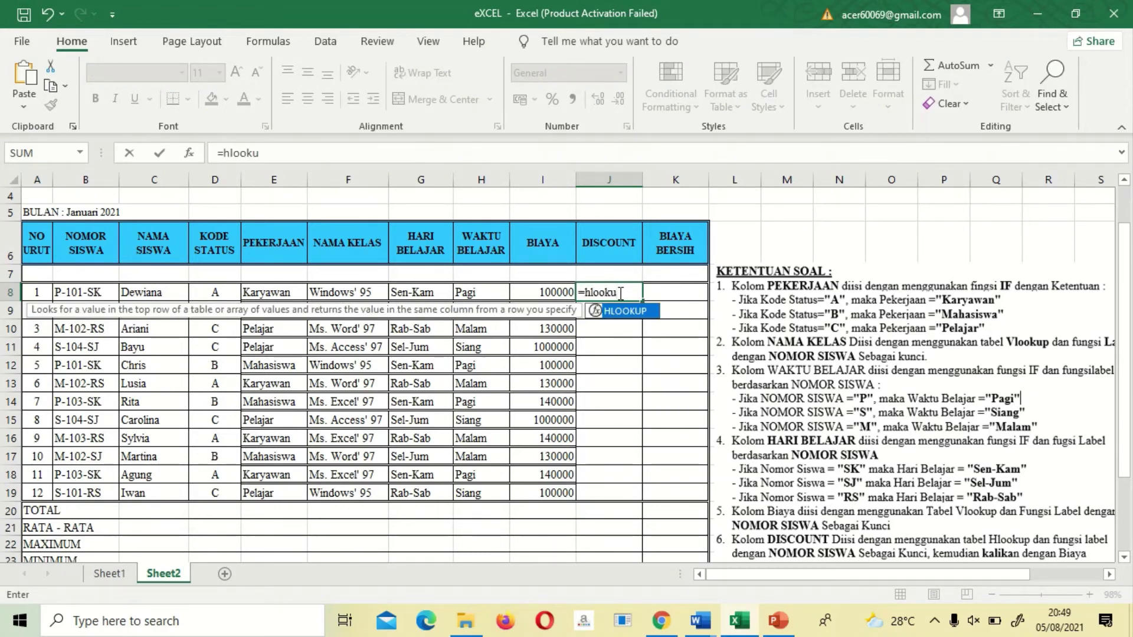
pyautogui.write('p(')
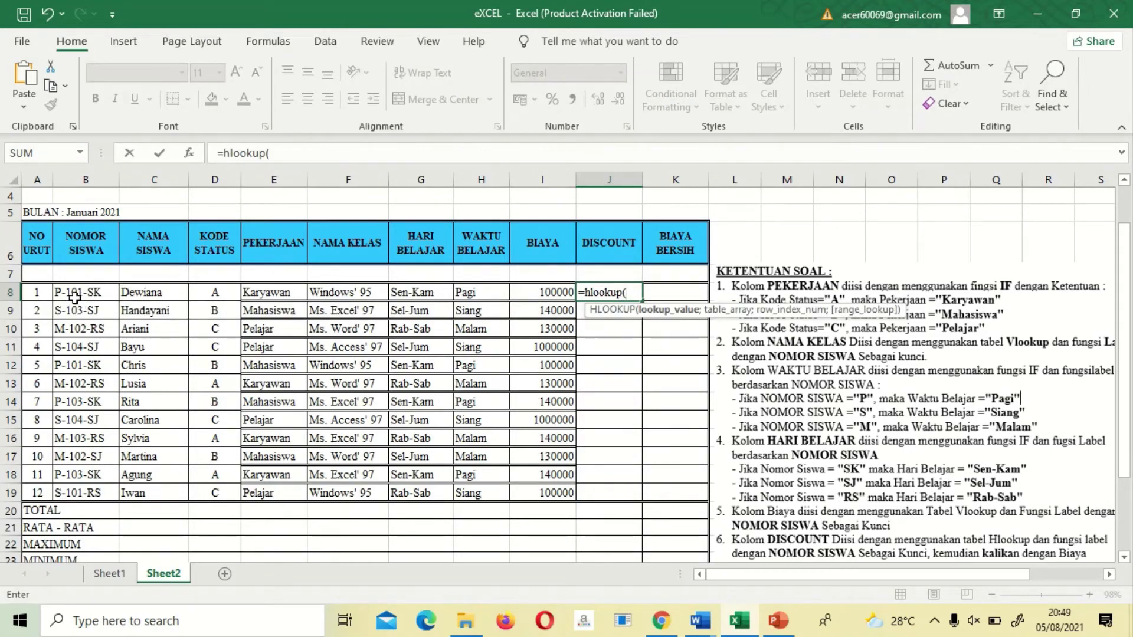
pyautogui.write('mi')
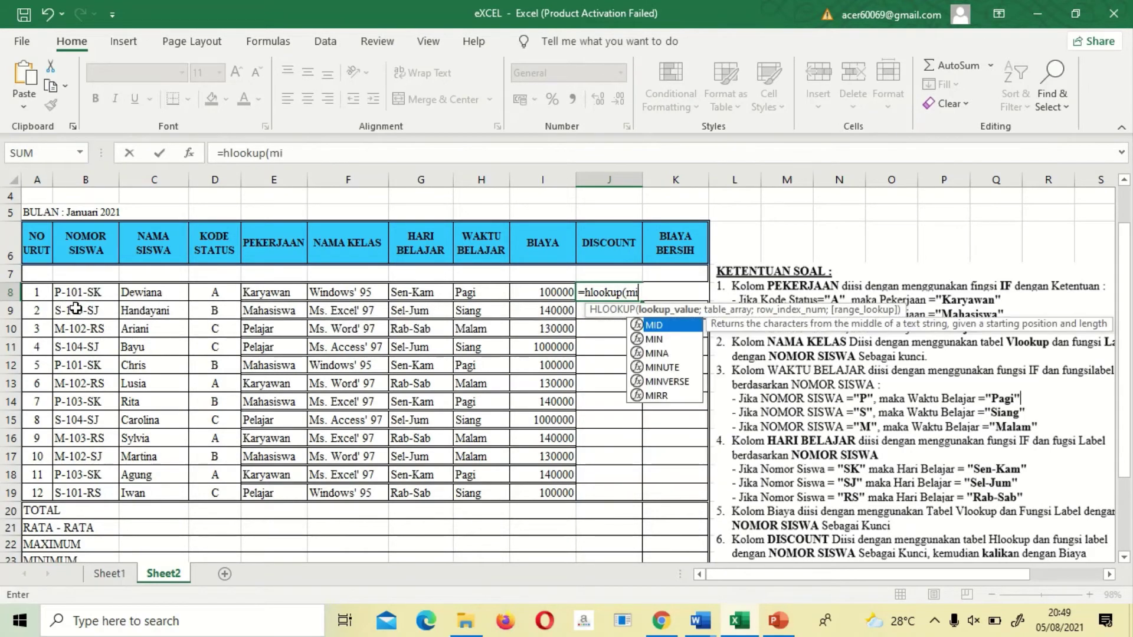
pyautogui.write('d(')
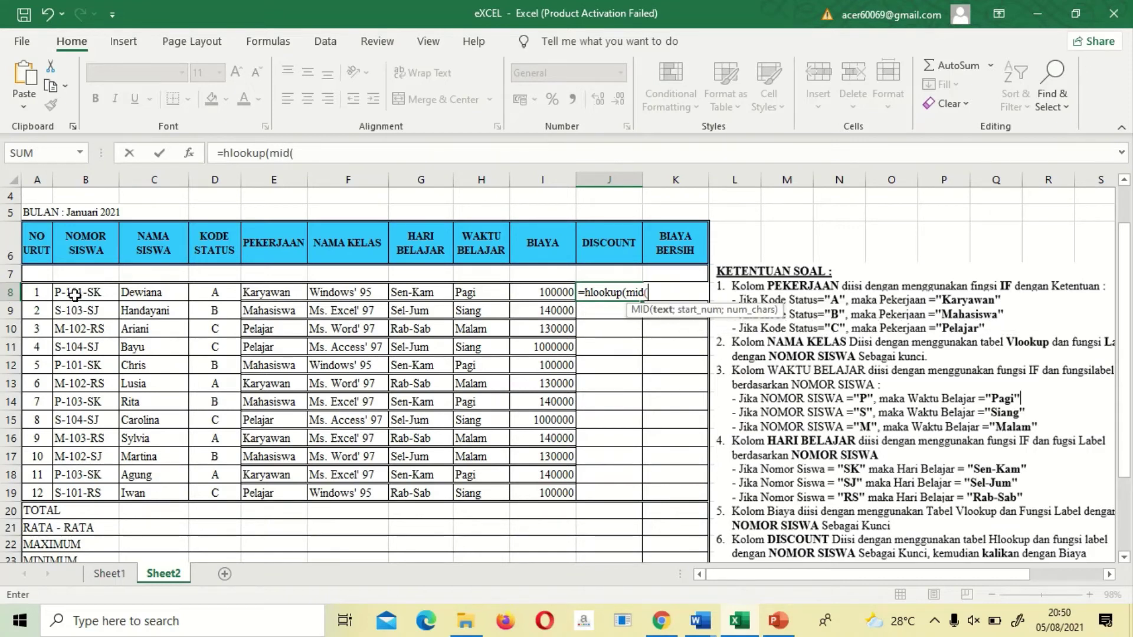
pyautogui.click(74, 293)
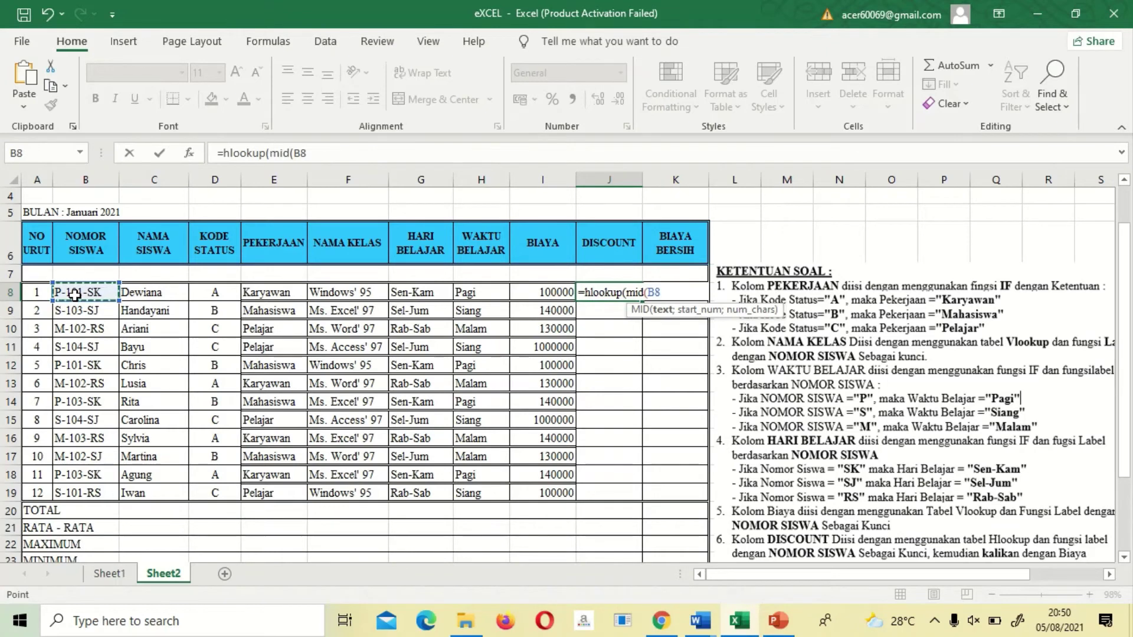
pyautogui.write(';3')
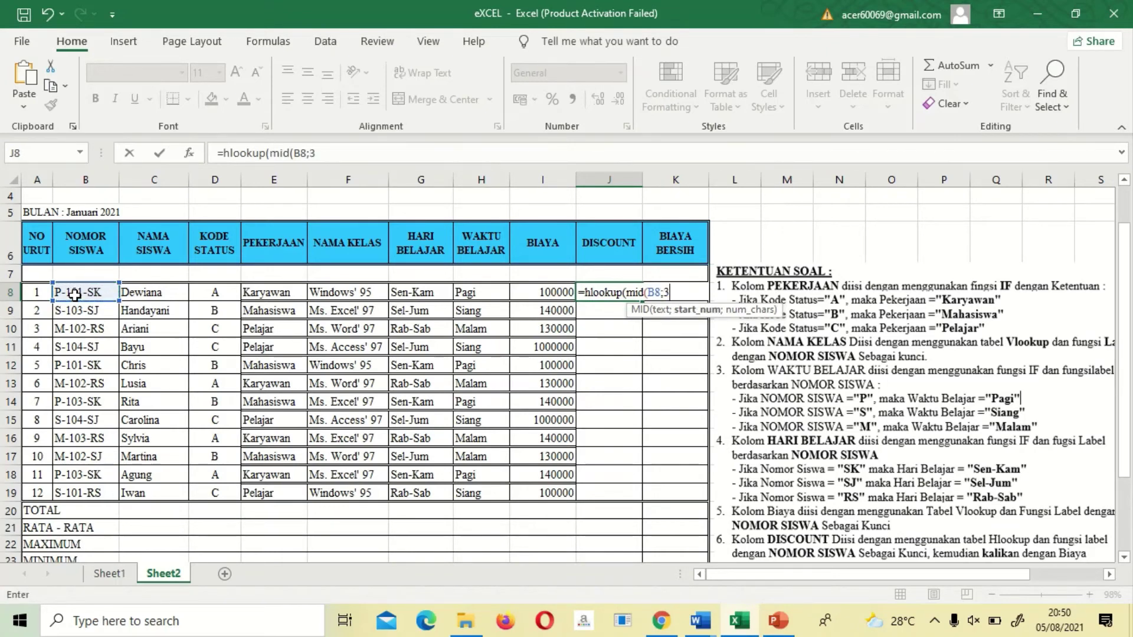
pyautogui.write(';3')
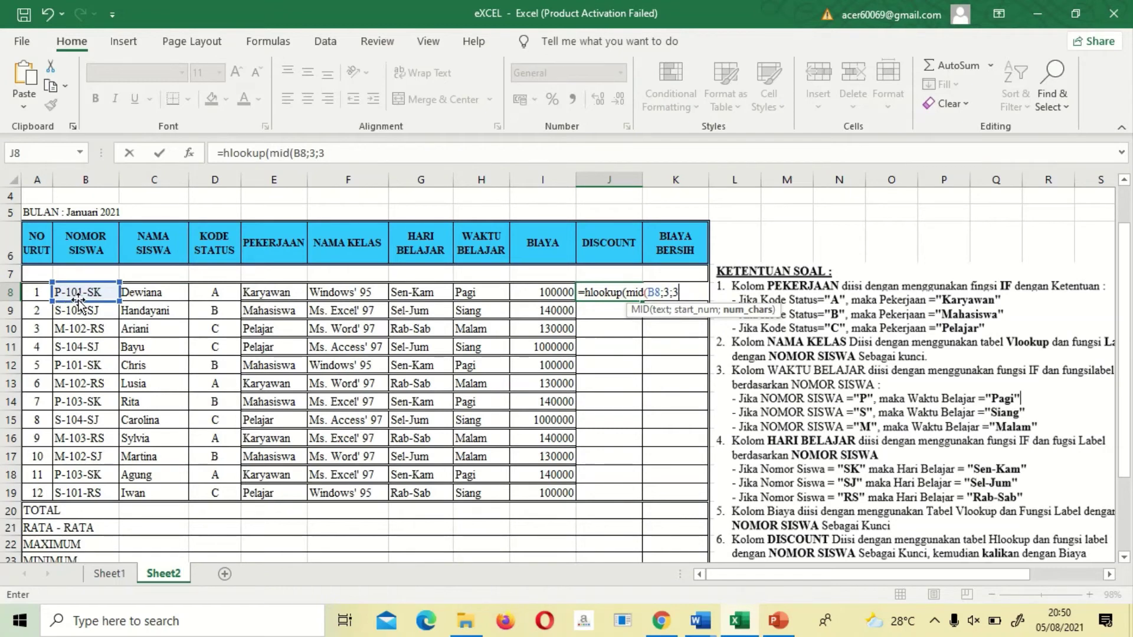
pyautogui.write(')')
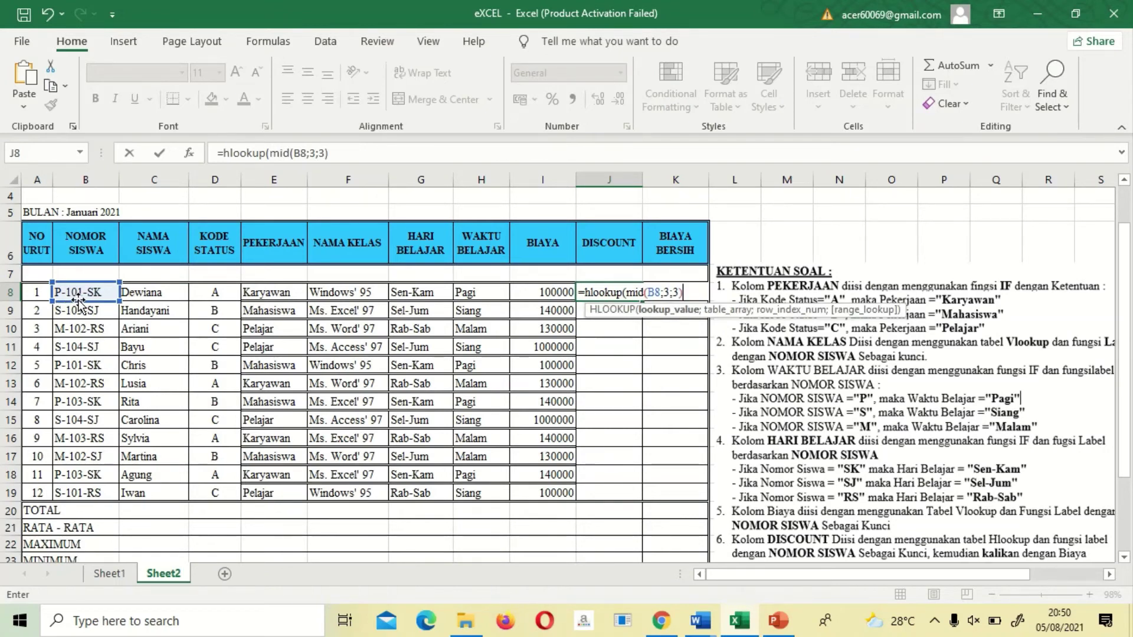
pyautogui.write(';')
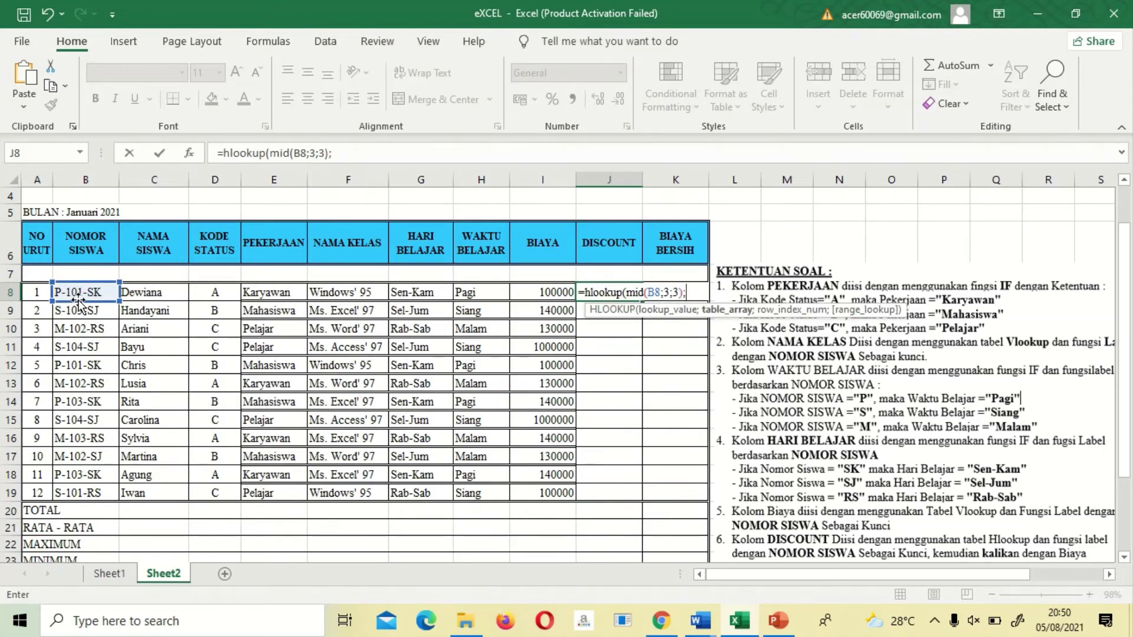
# Add the HLOOKUP table's codes and discounts as the absolute table array $H$26:$K$27 in the J8 formula.
pyautogui.moveTo(1127, 412); pyautogui.dragTo(1128, 449)
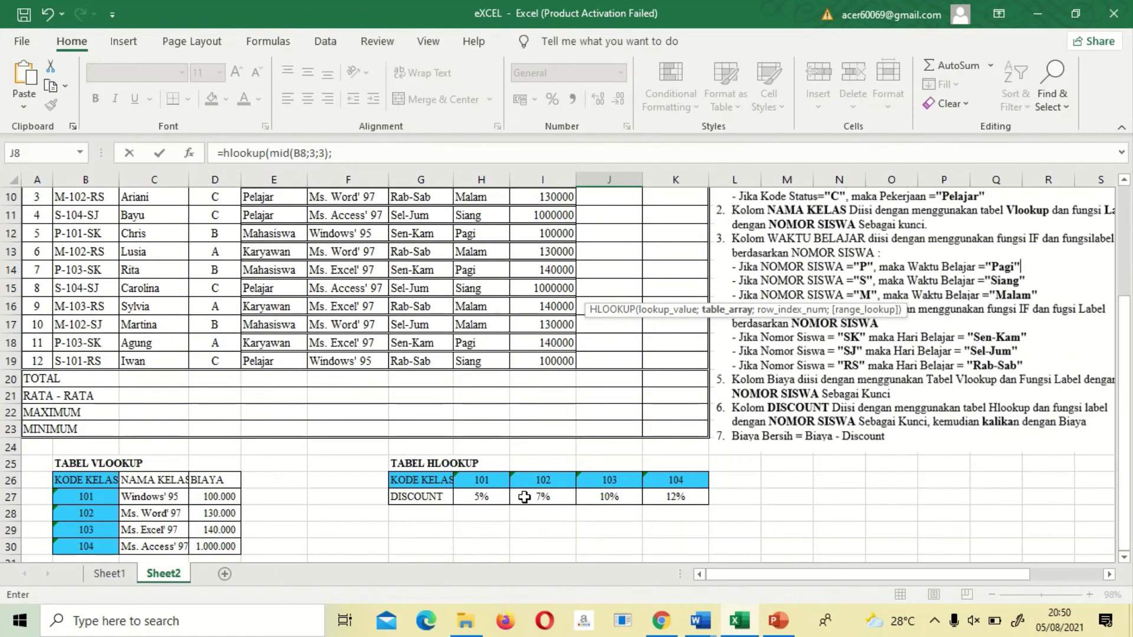
pyautogui.moveTo(493, 480); pyautogui.dragTo(677, 499)
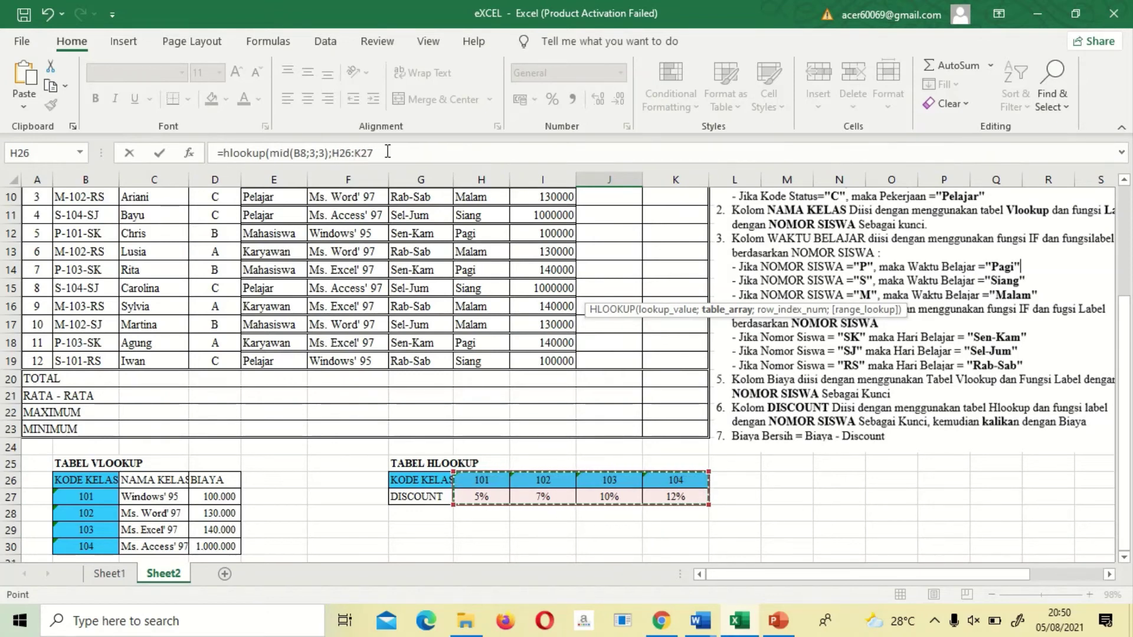
pyautogui.press('F4')
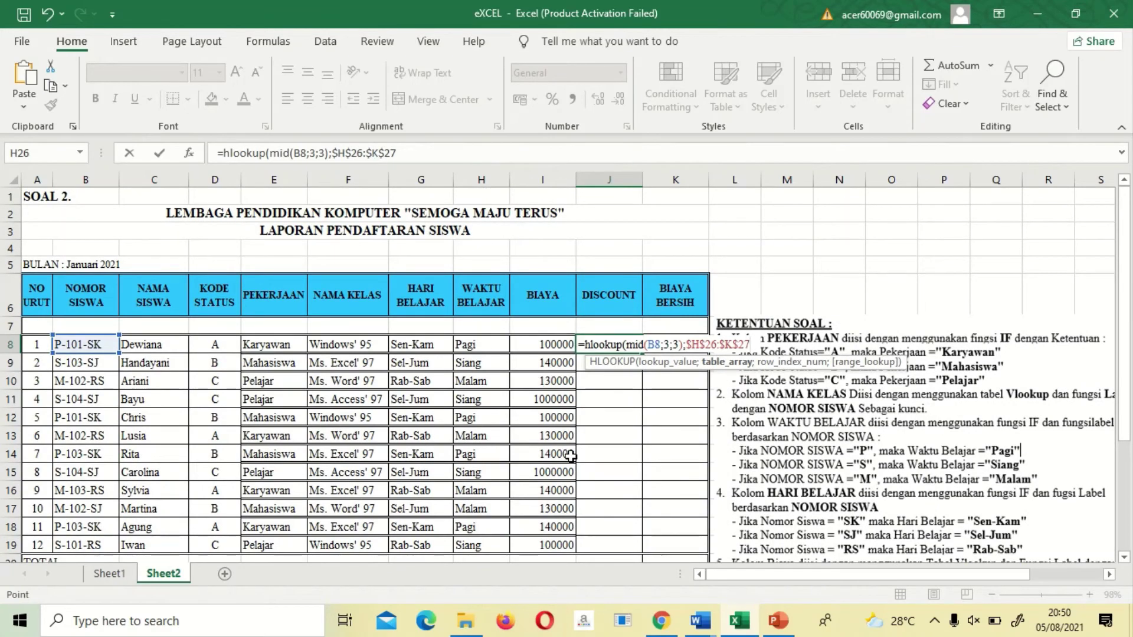
# Set the row index to 2 in the J8 HLOOKUP and close the function.
pyautogui.write(';')
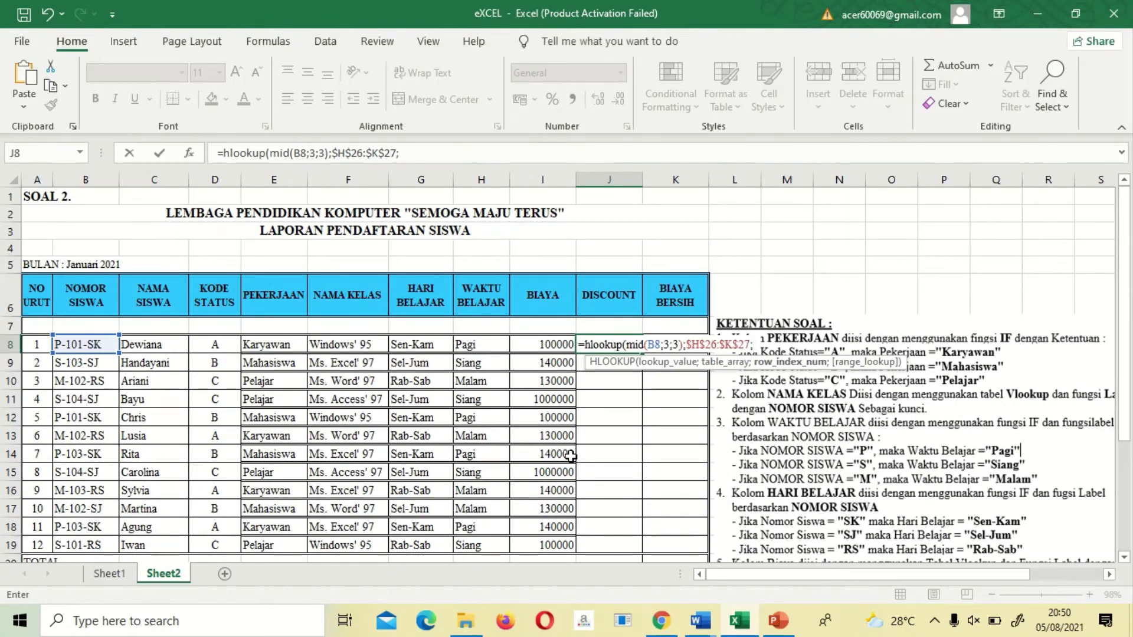
pyautogui.moveTo(1130, 456); pyautogui.dragTo(1131, 497)
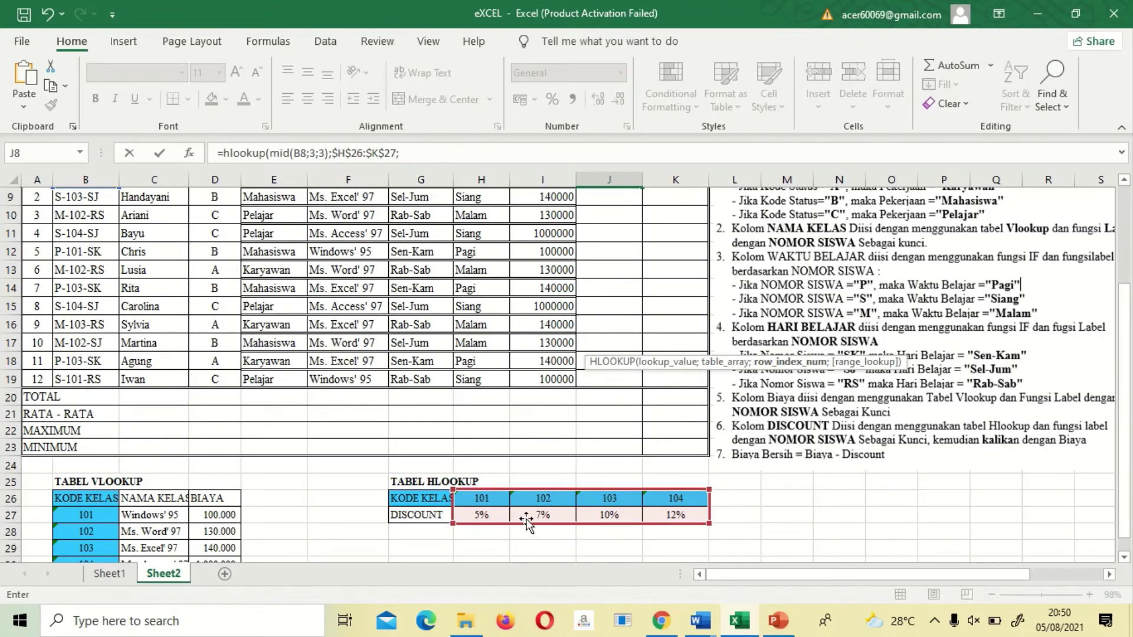
pyautogui.click(1125, 218)
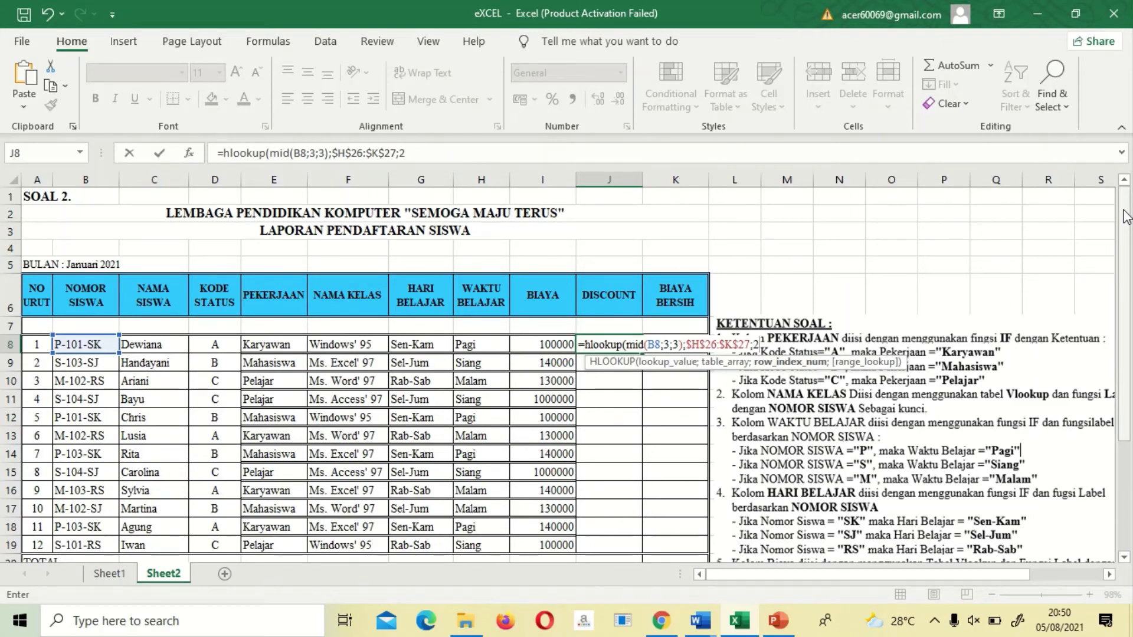
pyautogui.write(')')
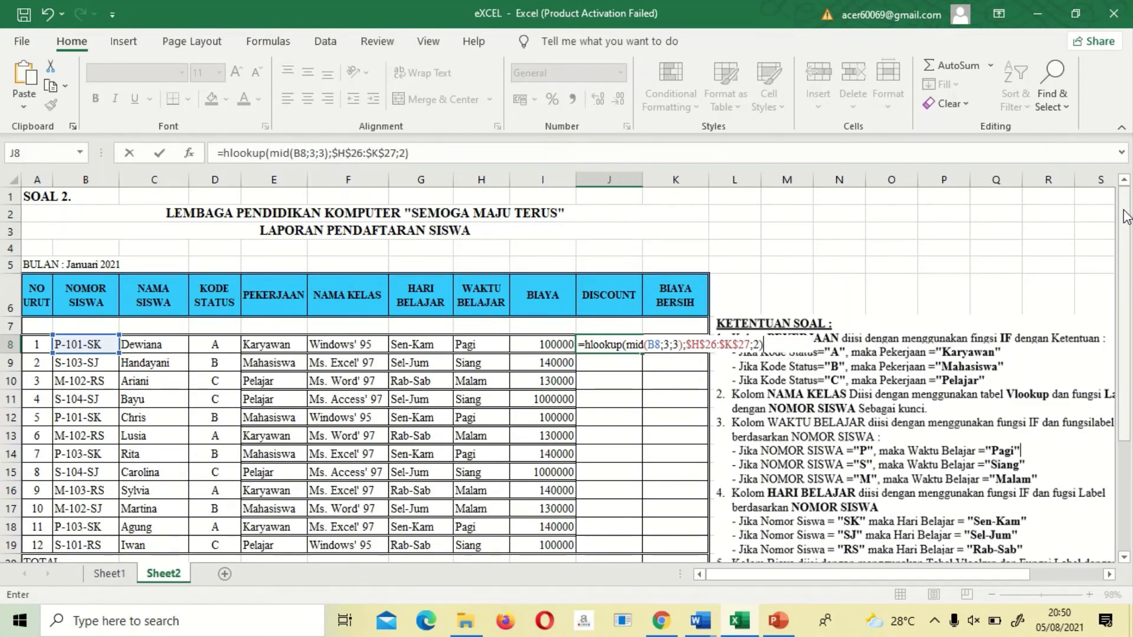
# Multiply the J8 lookup by the BIAYA value in I8 and fill the DISCOUNT formula down through J19.
pyautogui.click(1124, 556)
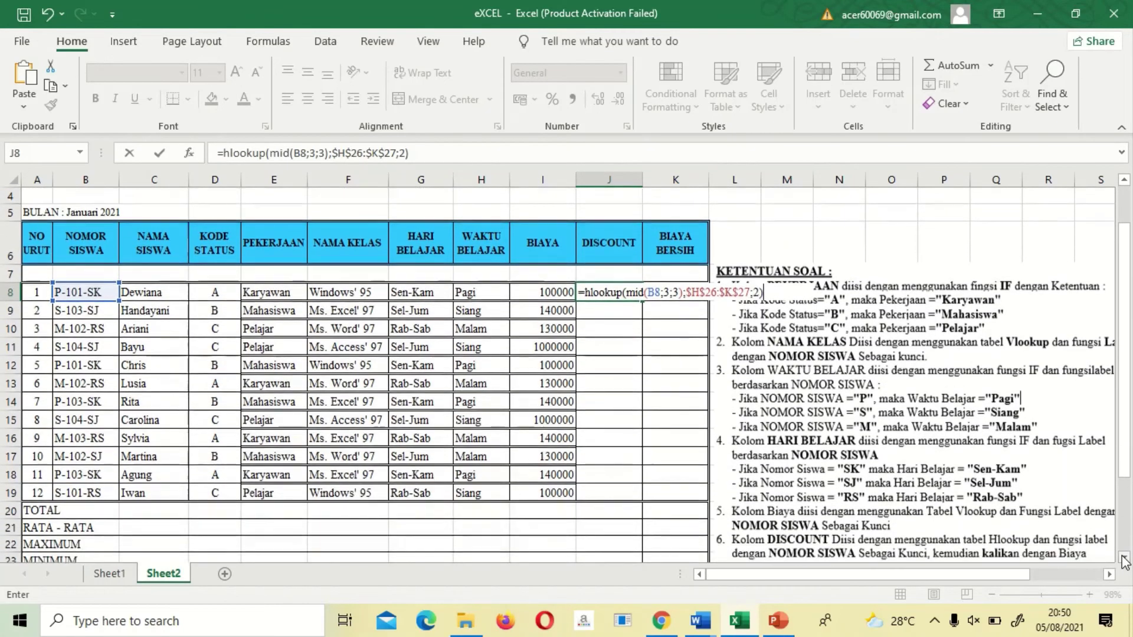
pyautogui.click(1124, 558)
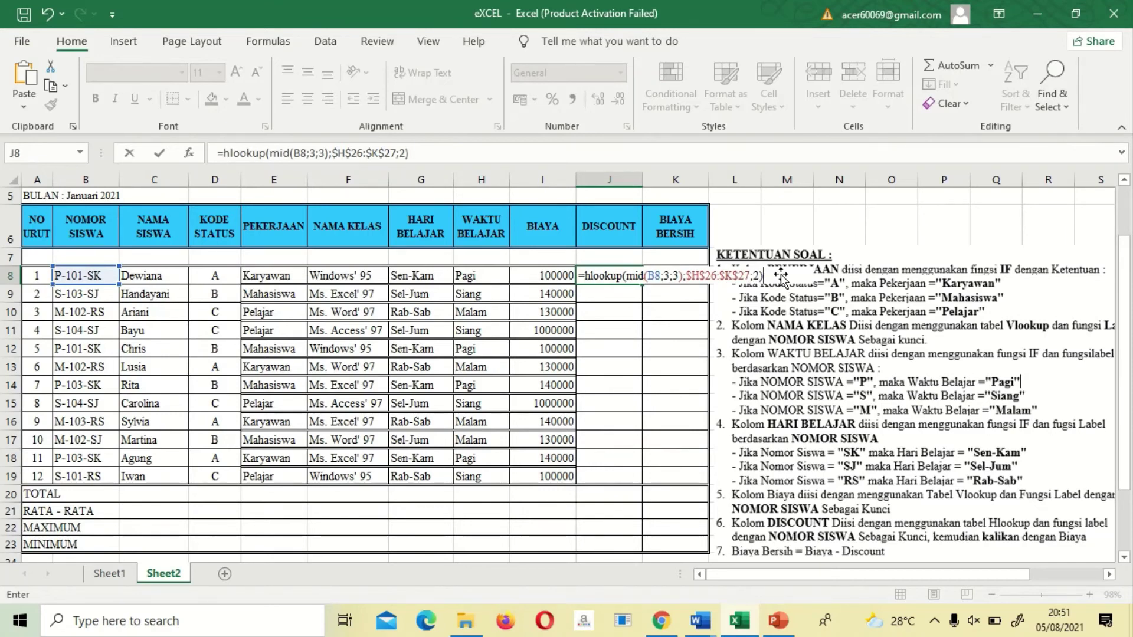
pyautogui.write('*')
pyautogui.click(538, 275)
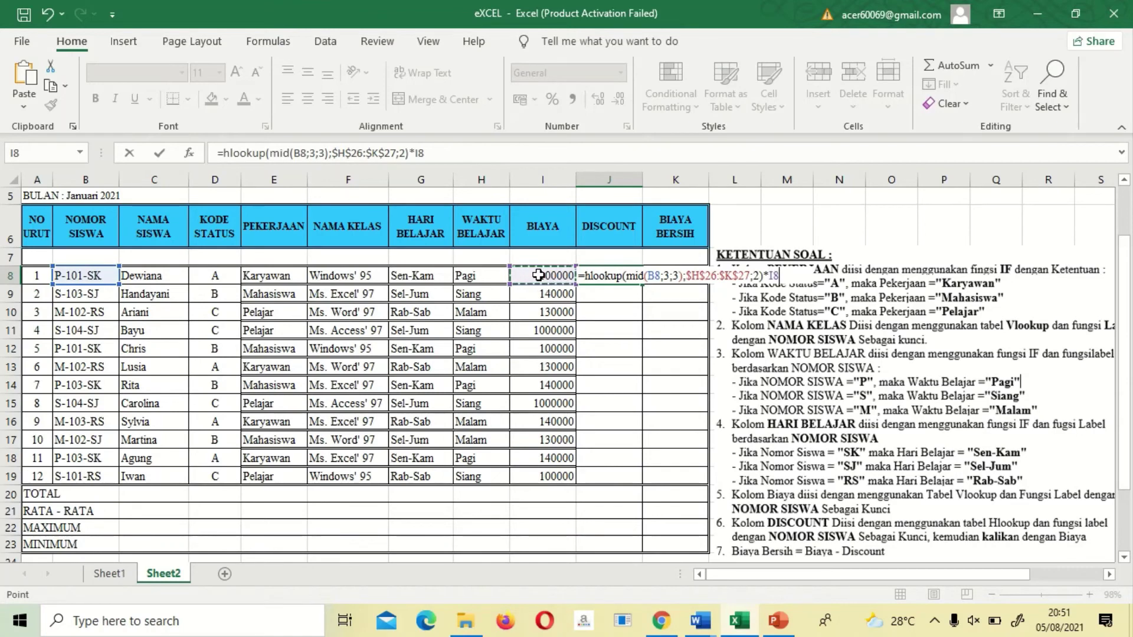
pyautogui.press('Return')
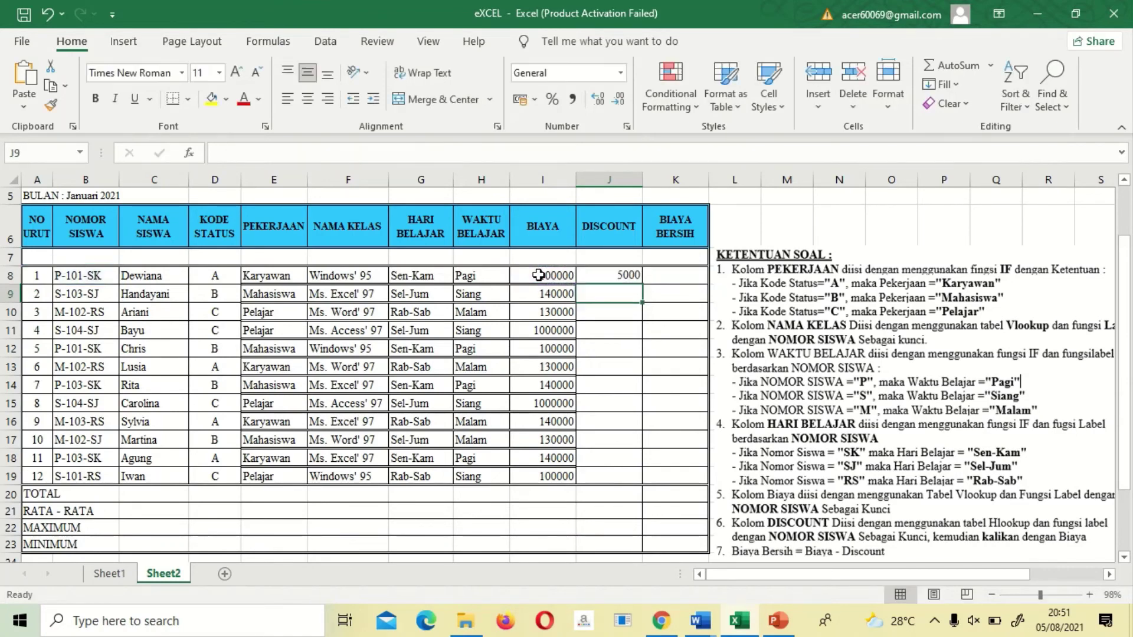
pyautogui.click(610, 275)
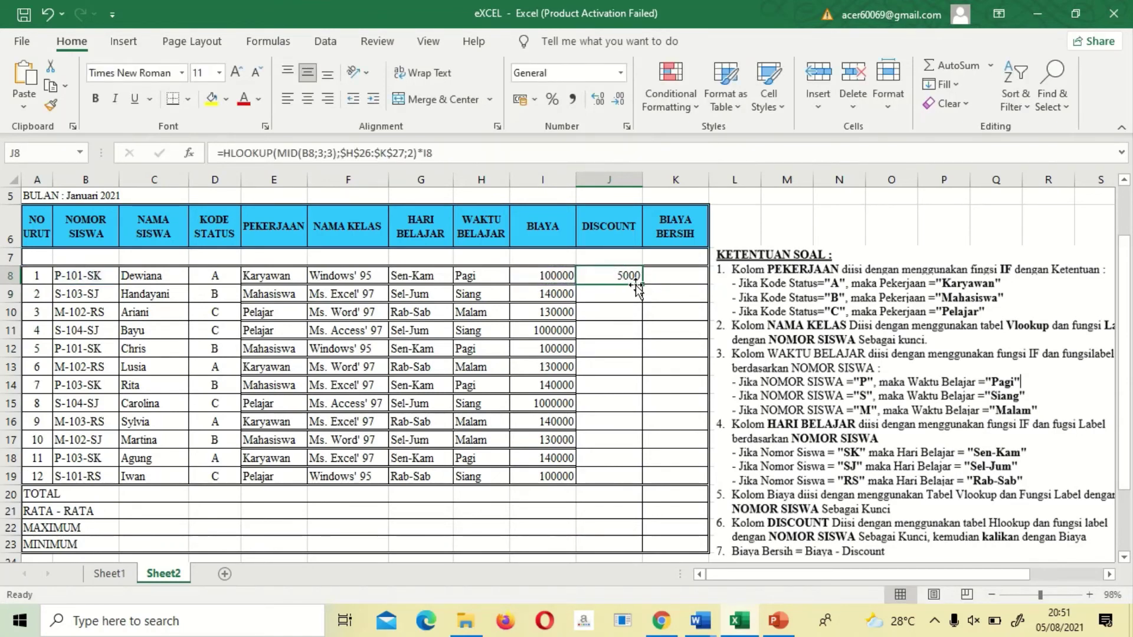
pyautogui.moveTo(642, 284); pyautogui.dragTo(632, 479)
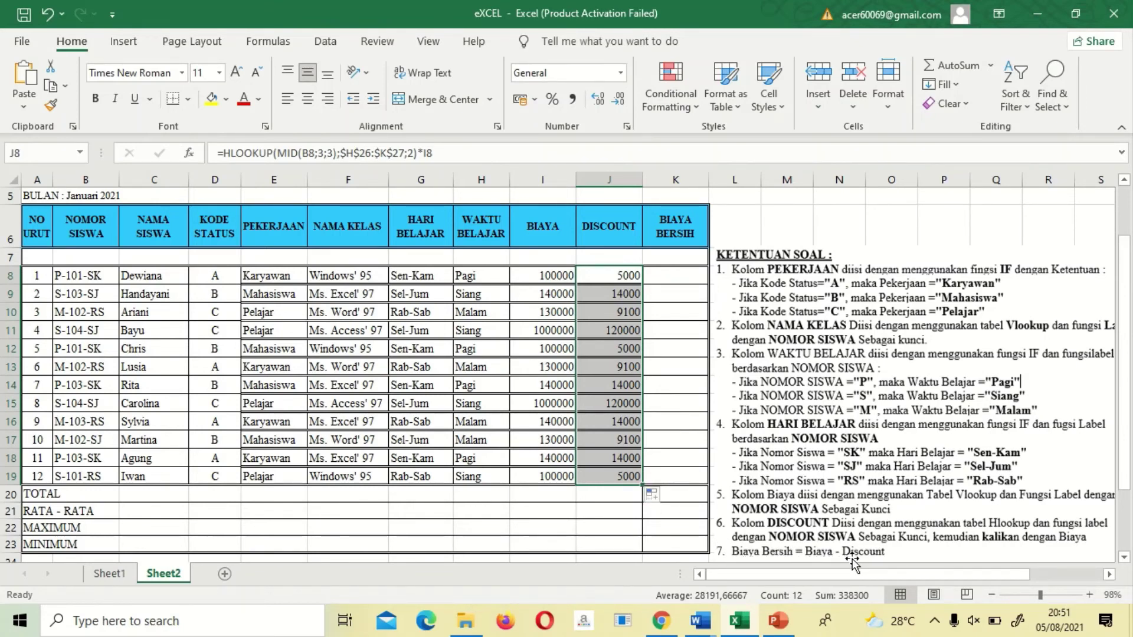
# Calculate BIAYA BERSIH in K8 with =I8-J8 and fill the formula down through K19.
pyautogui.click(673, 277)
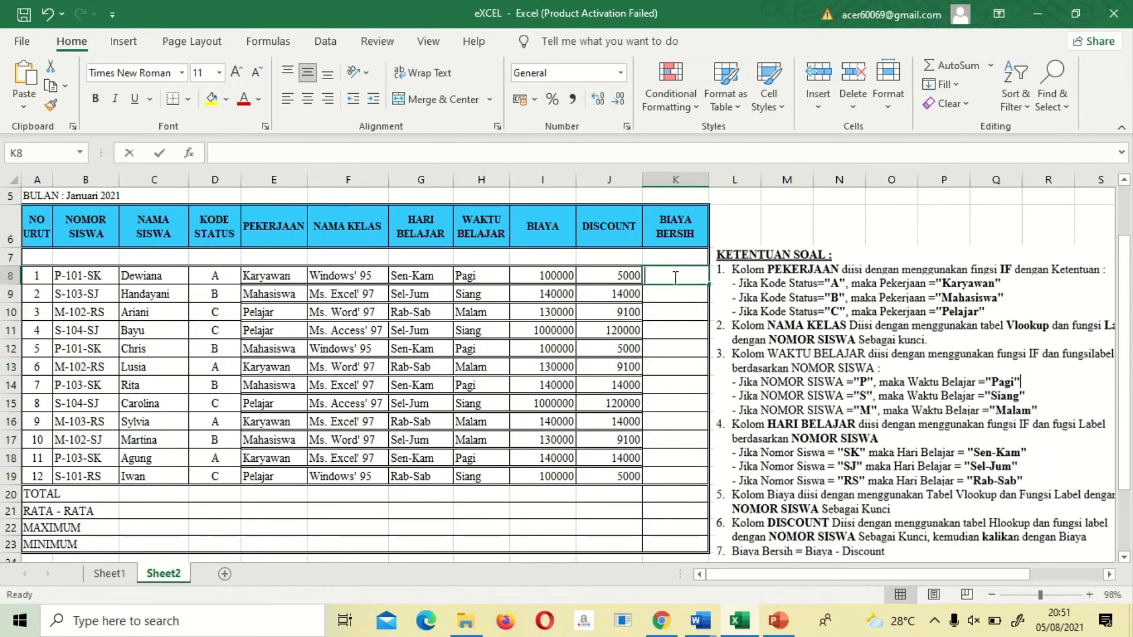
pyautogui.write('=')
pyautogui.click(551, 277)
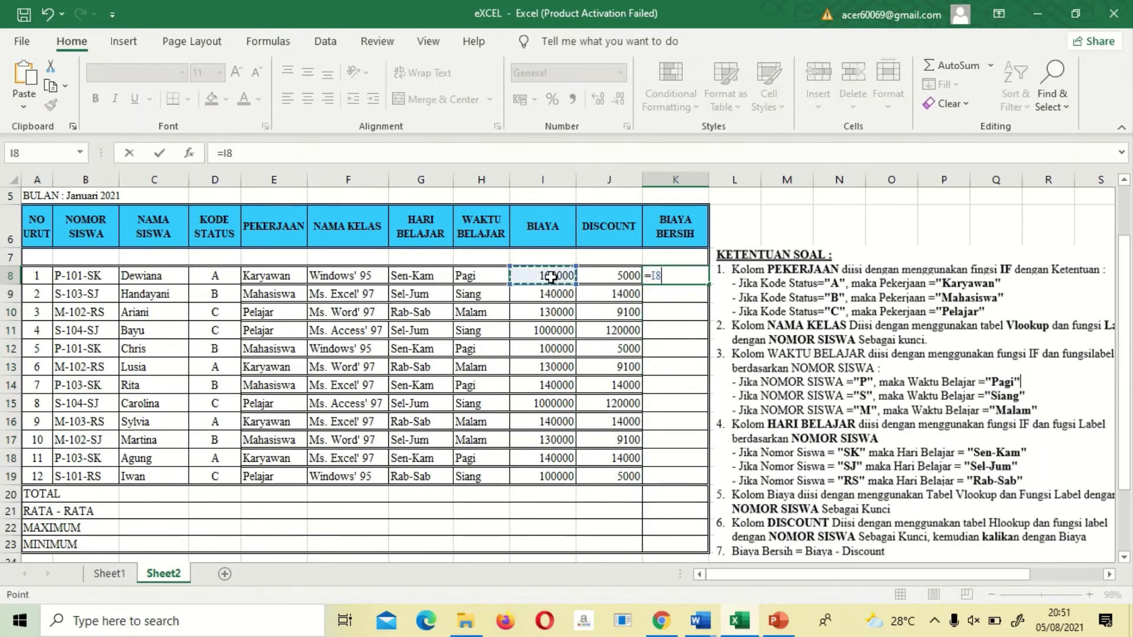
pyautogui.write('-')
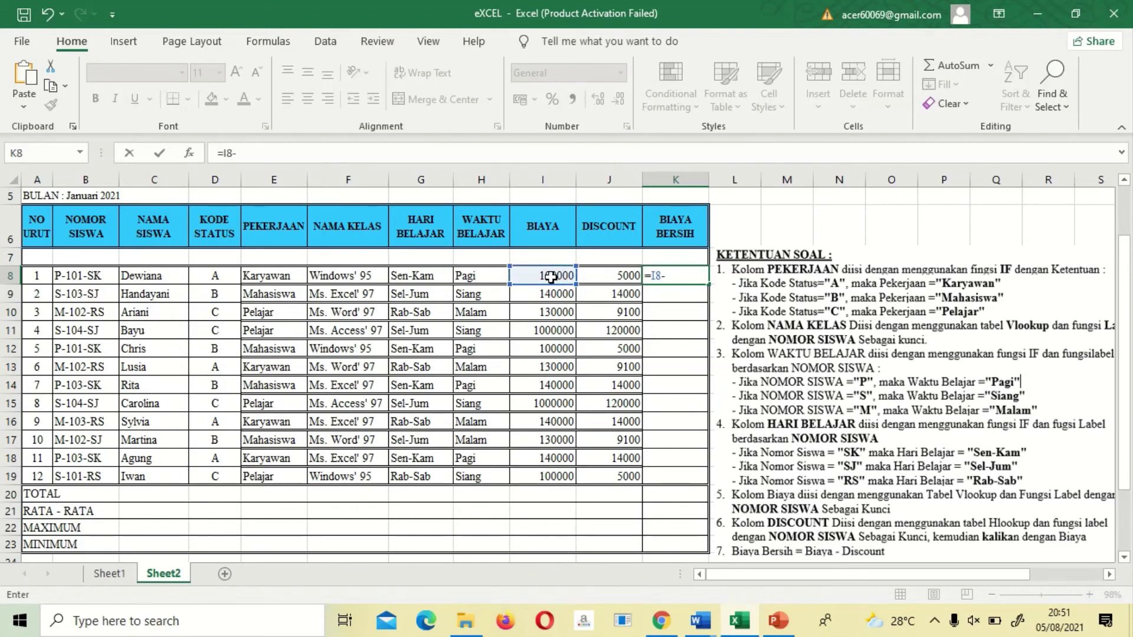
pyautogui.click(598, 277)
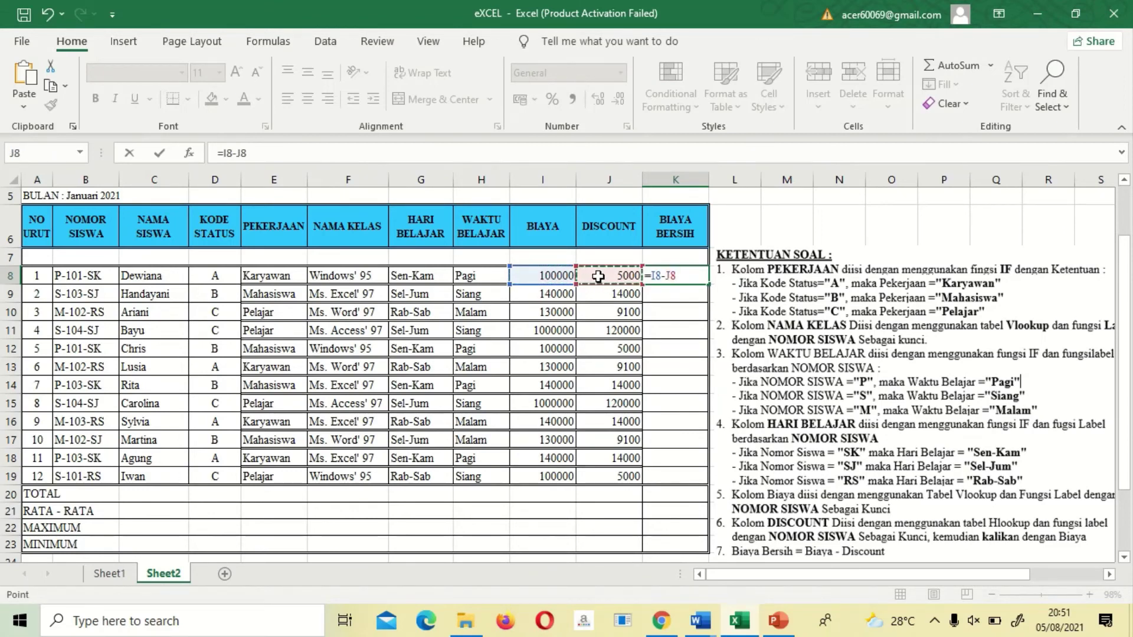
pyautogui.hotkey('ctrl', 'Return')
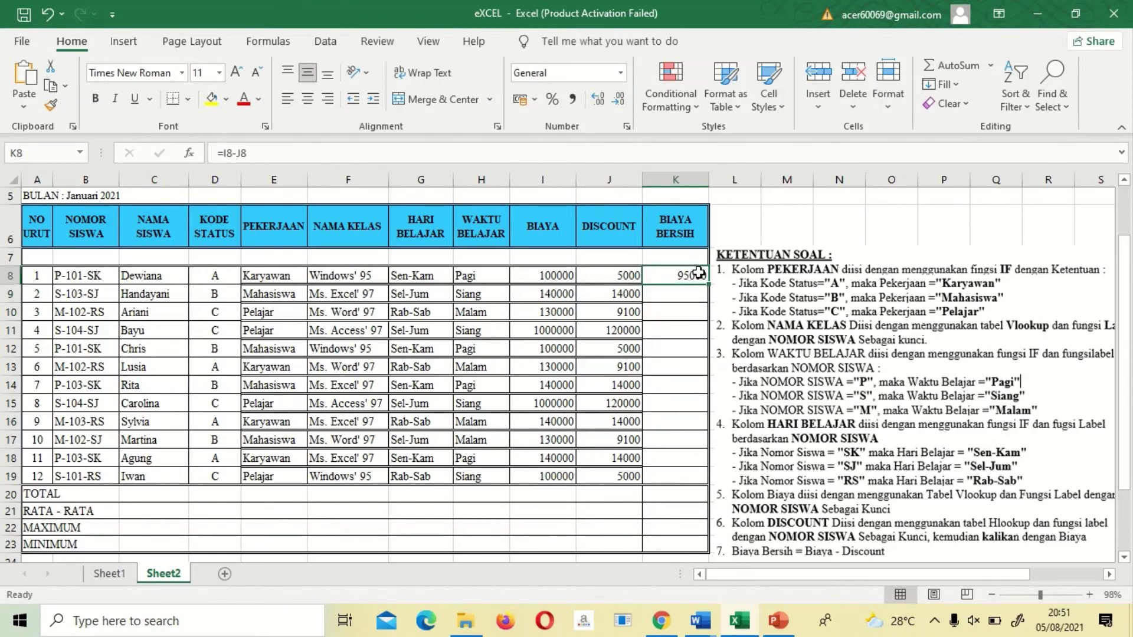
pyautogui.moveTo(702, 278); pyautogui.dragTo(699, 480)
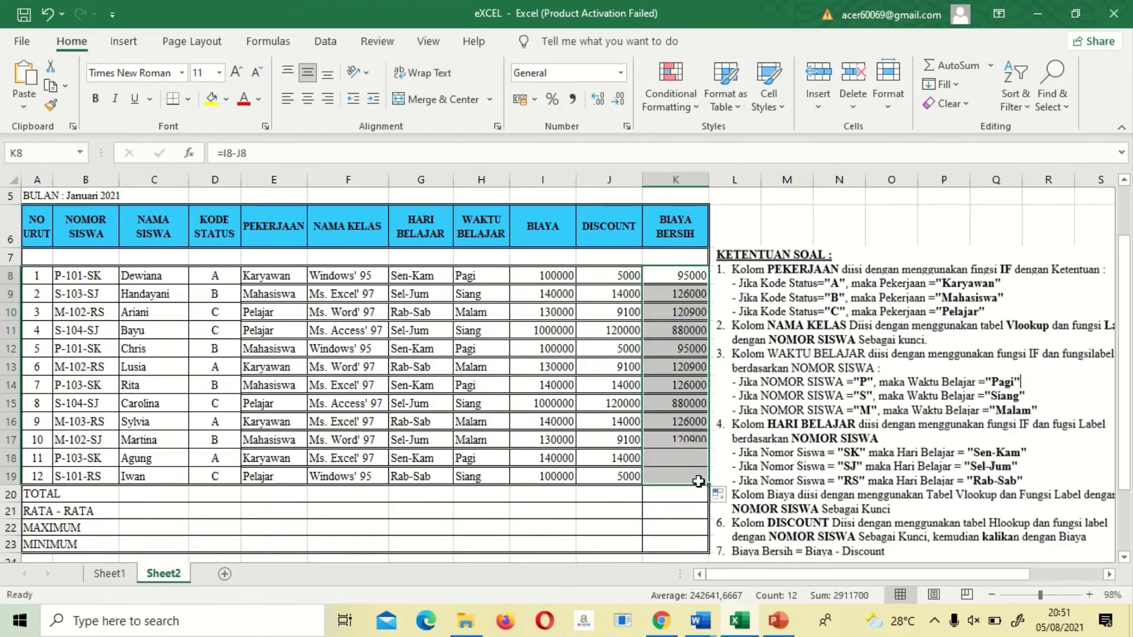
# Format the BIAYA, DISCOUNT and BIAYA BERSIH values in I8:K19 in Comma Style with thousands separators and no decimals.
pyautogui.click(549, 275)
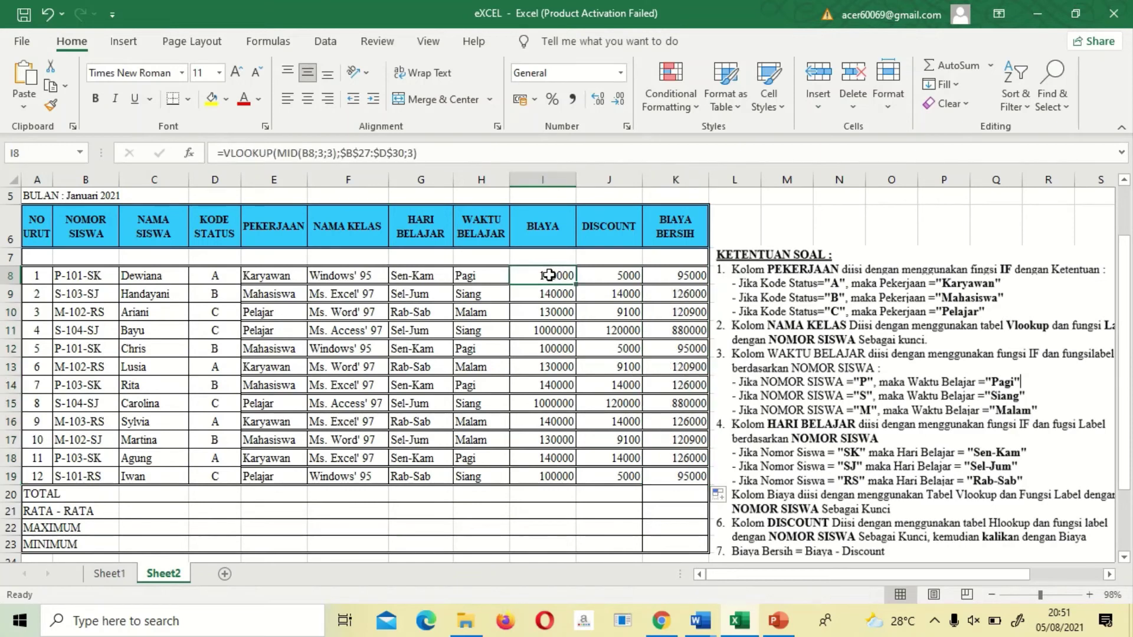
pyautogui.moveTo(549, 275); pyautogui.dragTo(682, 474)
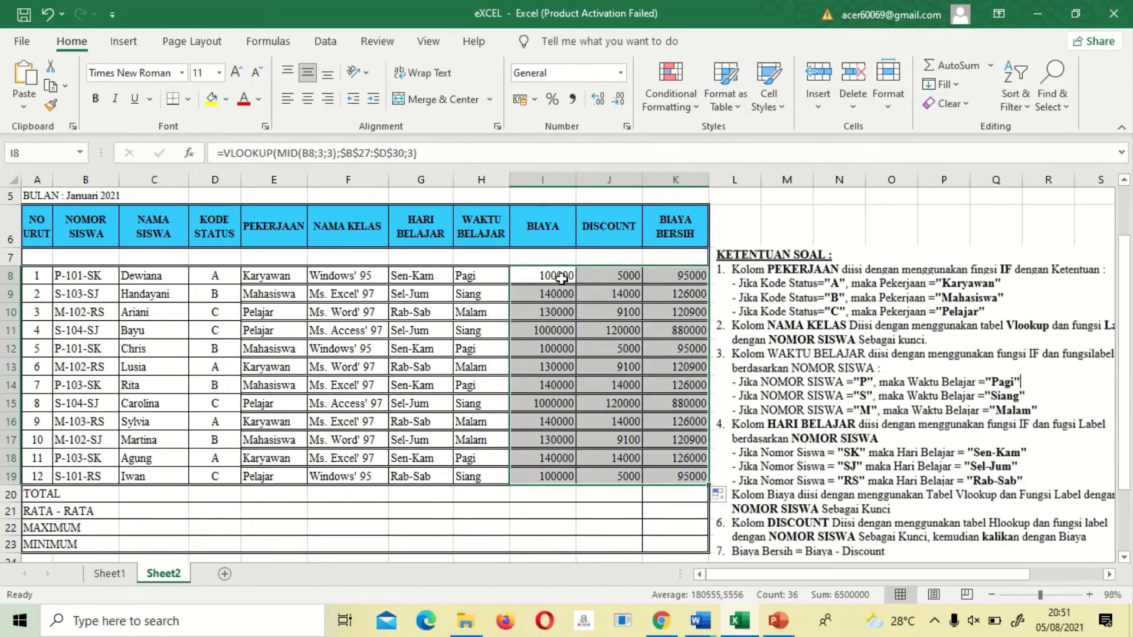
pyautogui.click(571, 104)
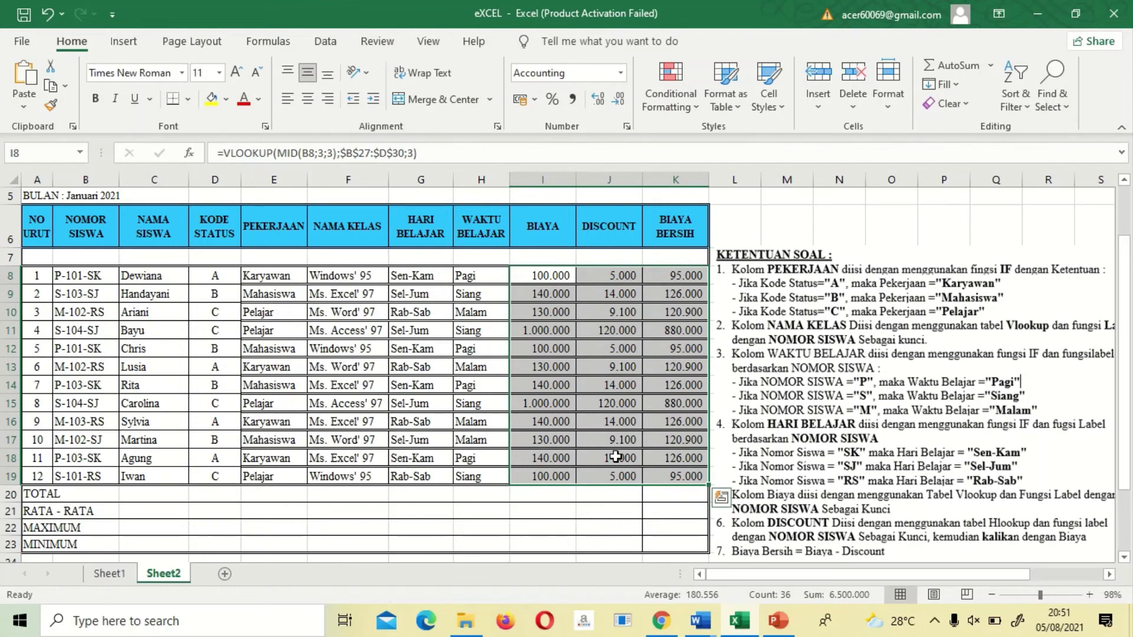
# Calculate the TOTAL of BIAYA BERSIH in K20 with a SUM over K8:K19.
pyautogui.click(666, 494)
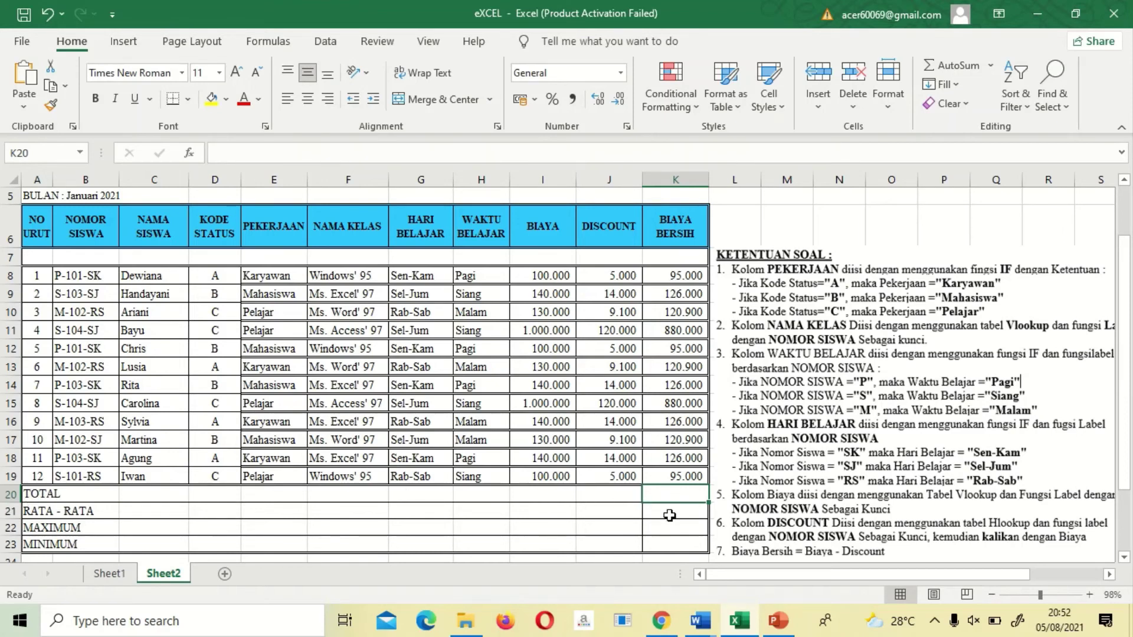
pyautogui.write('=sum')
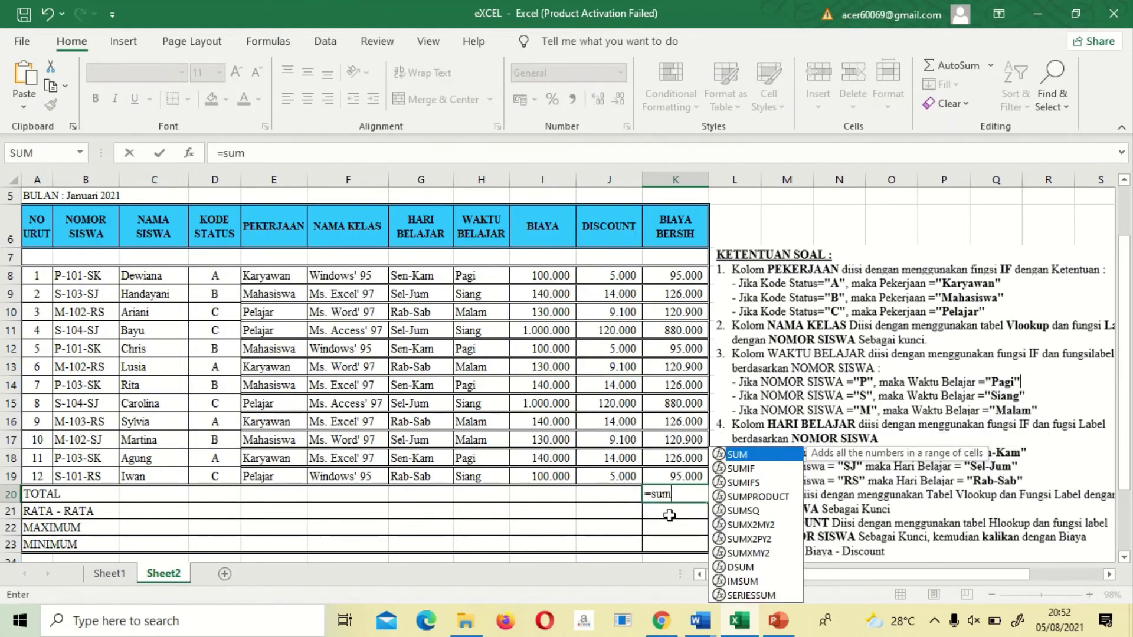
pyautogui.write('(')
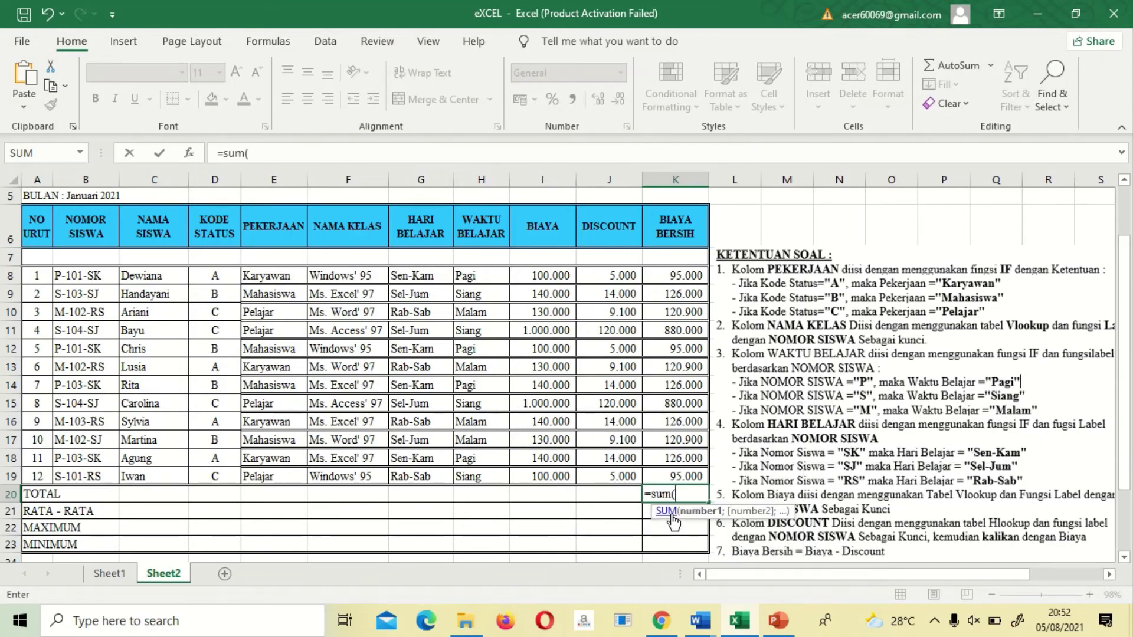
pyautogui.moveTo(693, 476); pyautogui.dragTo(688, 276)
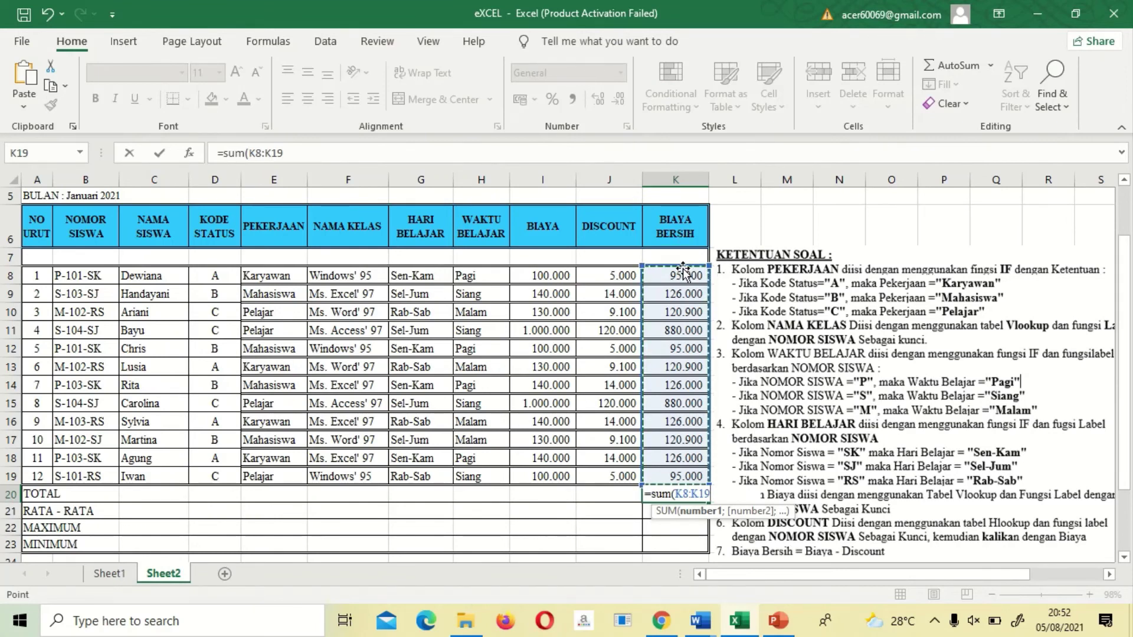
pyautogui.press('Return')
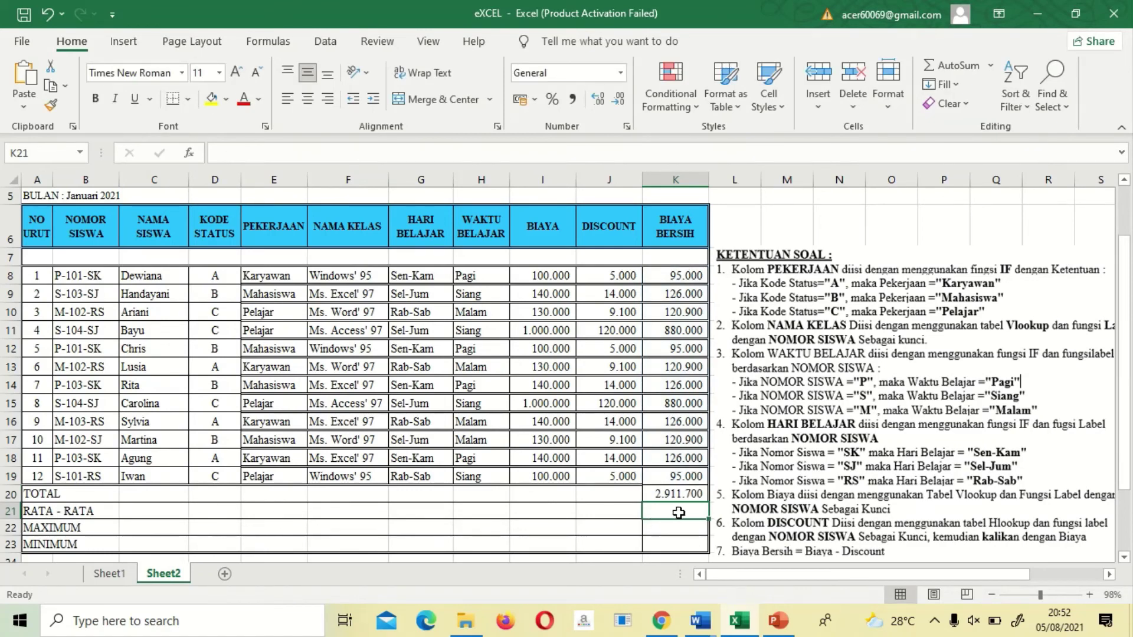
# Calculate the RATA - RATA of BIAYA BERSIH in K21 with an AVERAGE over K8:K19.
pyautogui.write('=av')
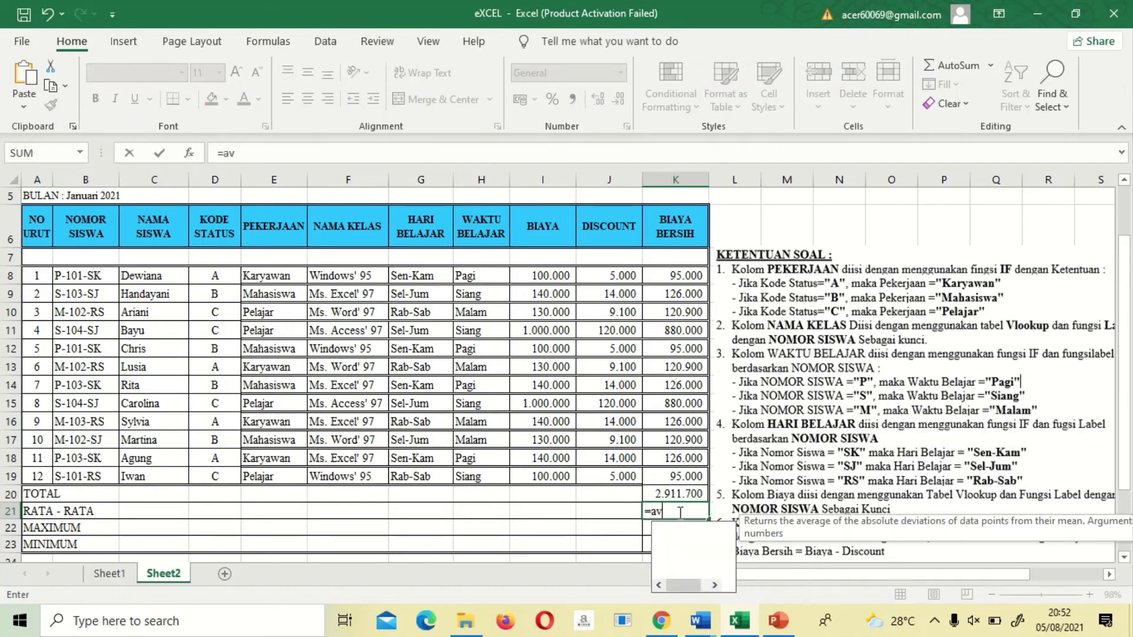
pyautogui.write('erage')
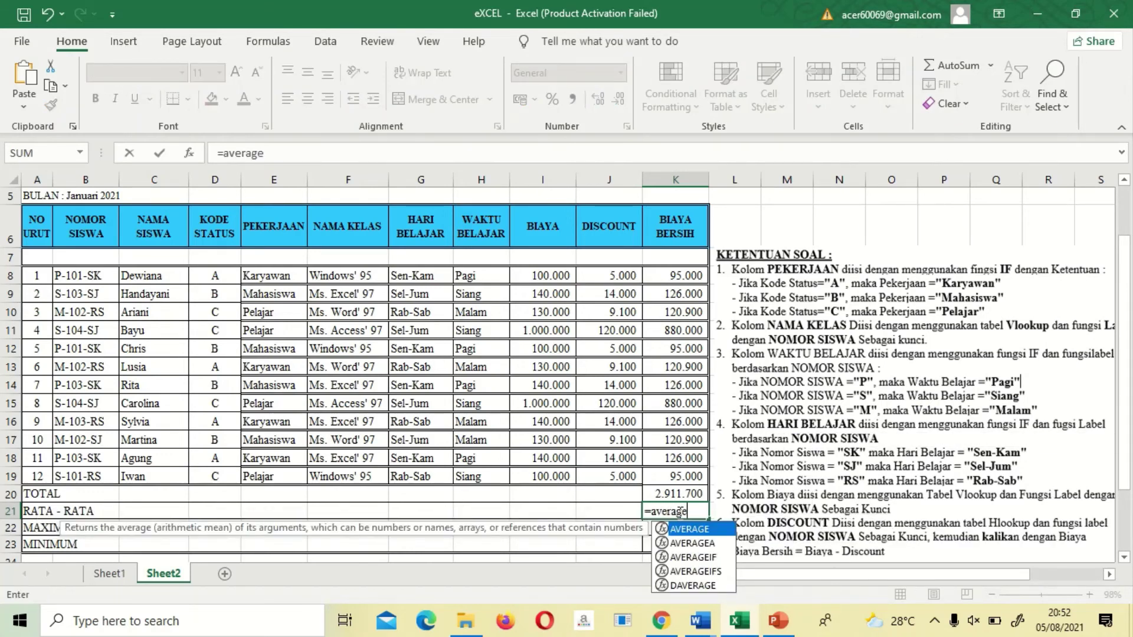
pyautogui.write('(')
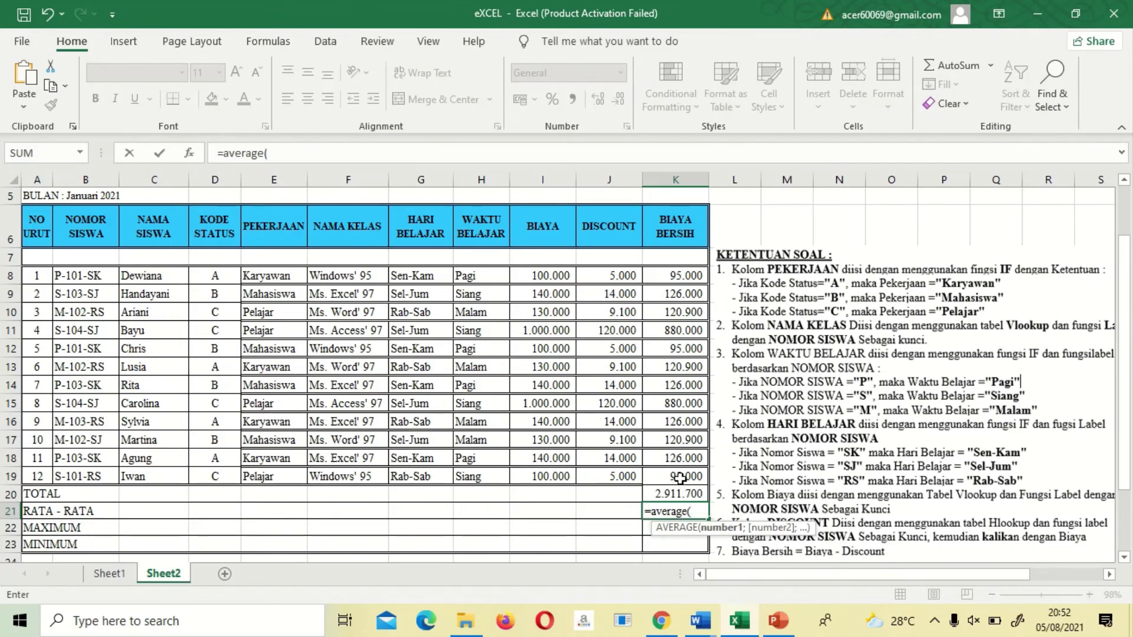
pyautogui.moveTo(680, 478); pyautogui.dragTo(668, 277)
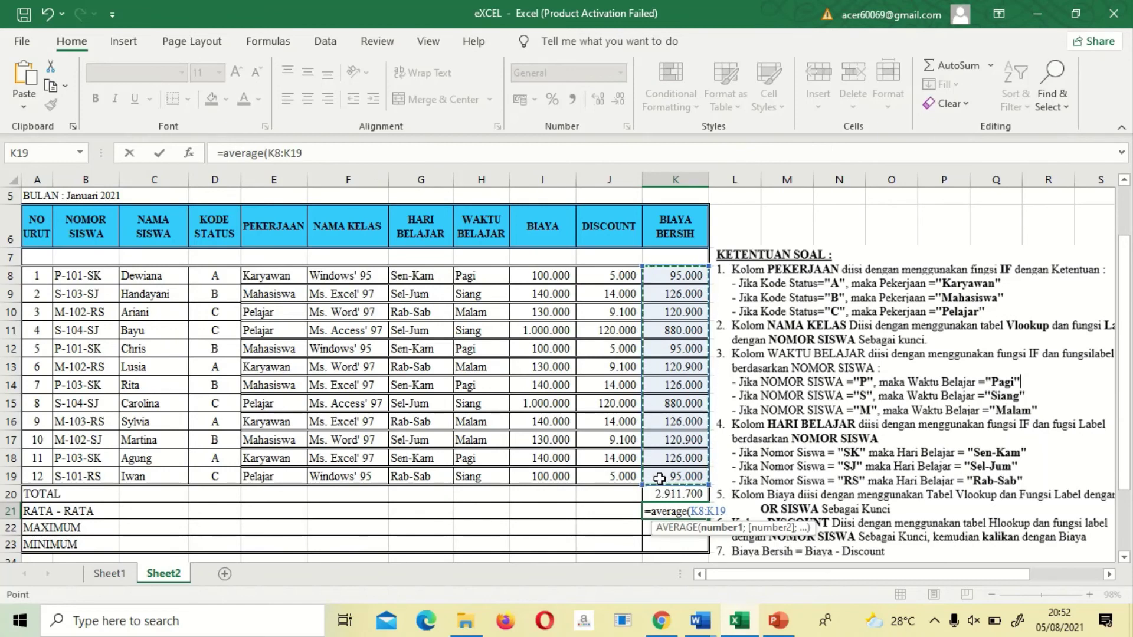
pyautogui.press('Return')
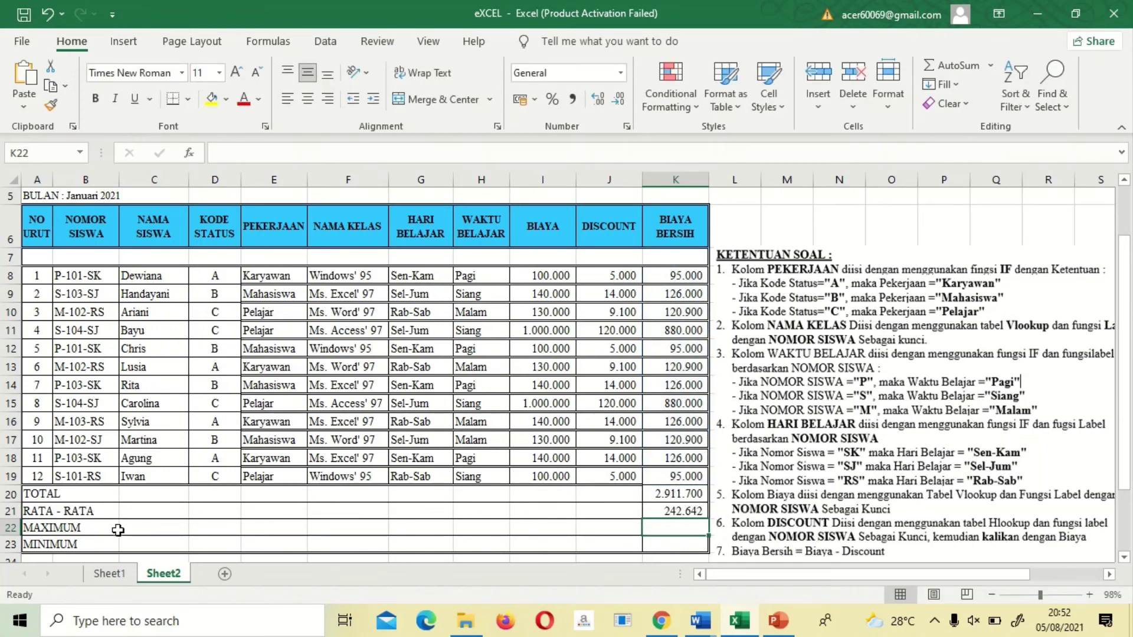
# Calculate the MAXIMUM of BIAYA BERSIH in K22 with a MAX over K8:K19.
pyautogui.write('=')
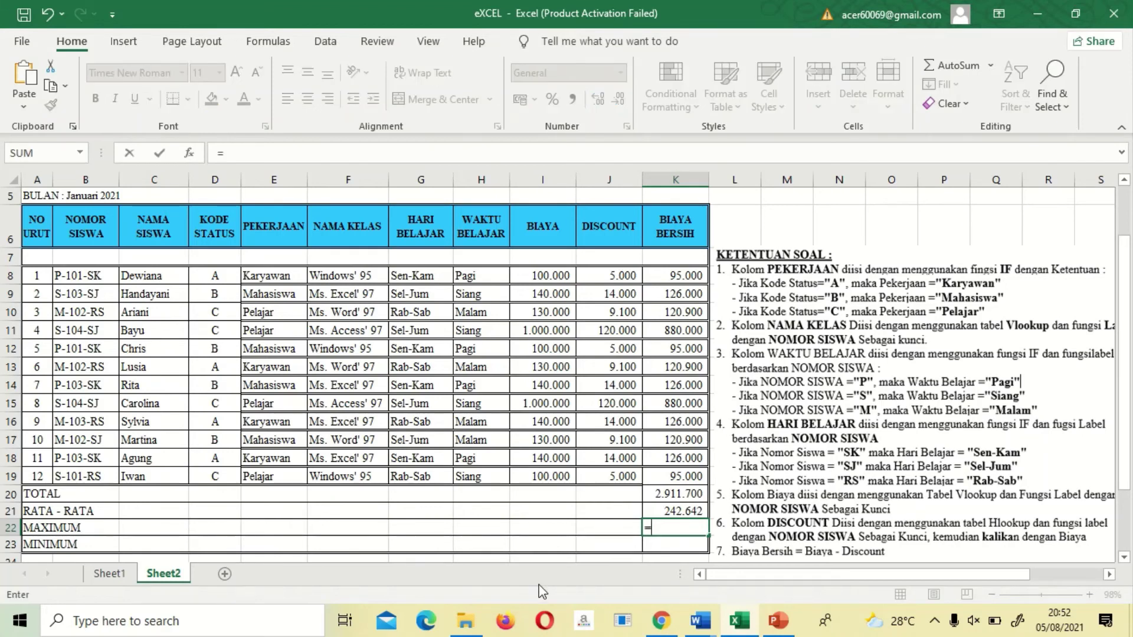
pyautogui.write('max')
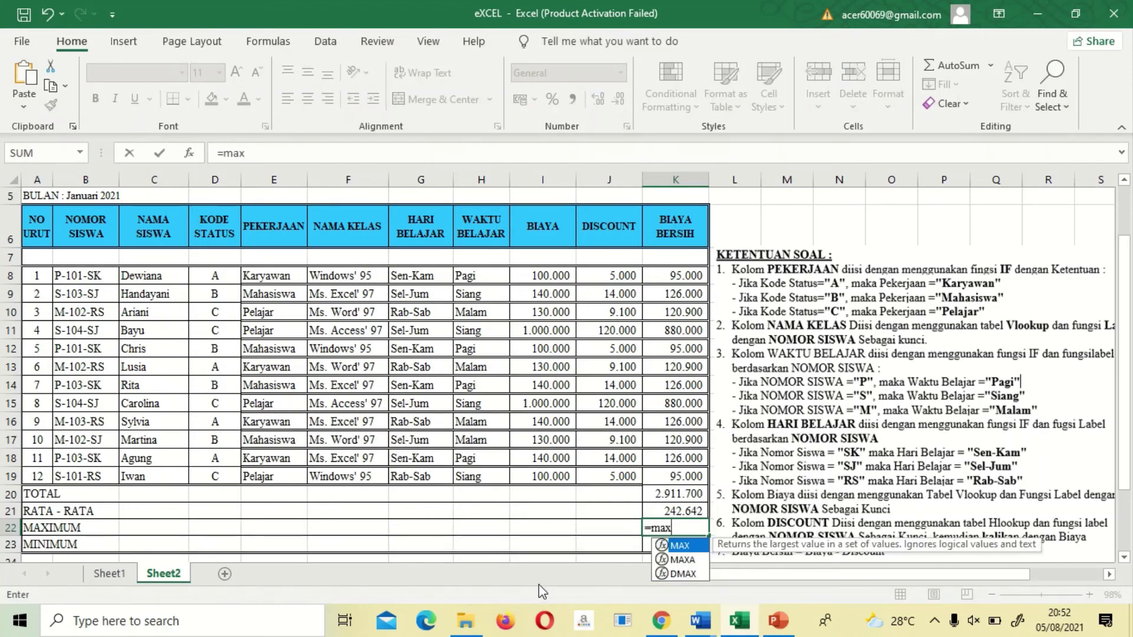
pyautogui.write('(')
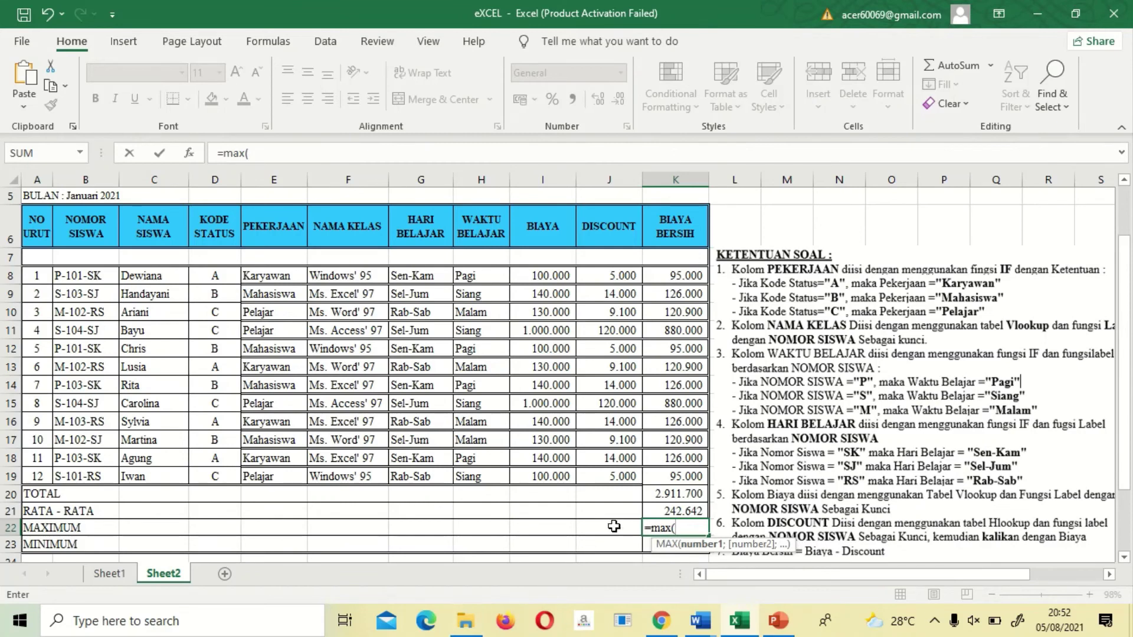
pyautogui.moveTo(668, 478); pyautogui.dragTo(675, 275)
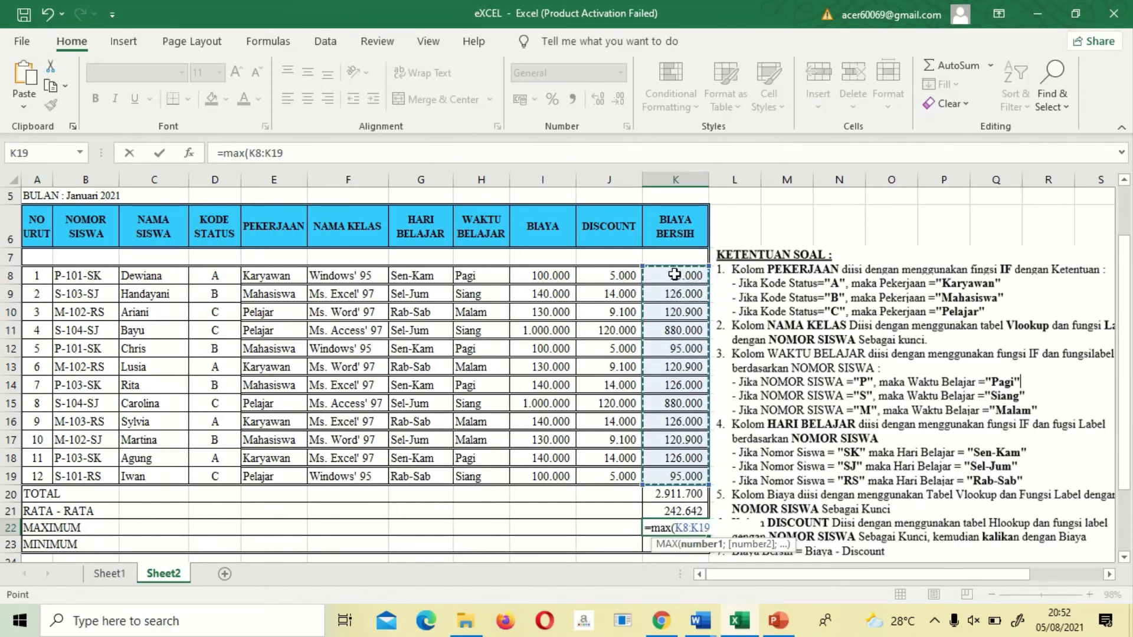
pyautogui.press('Return')
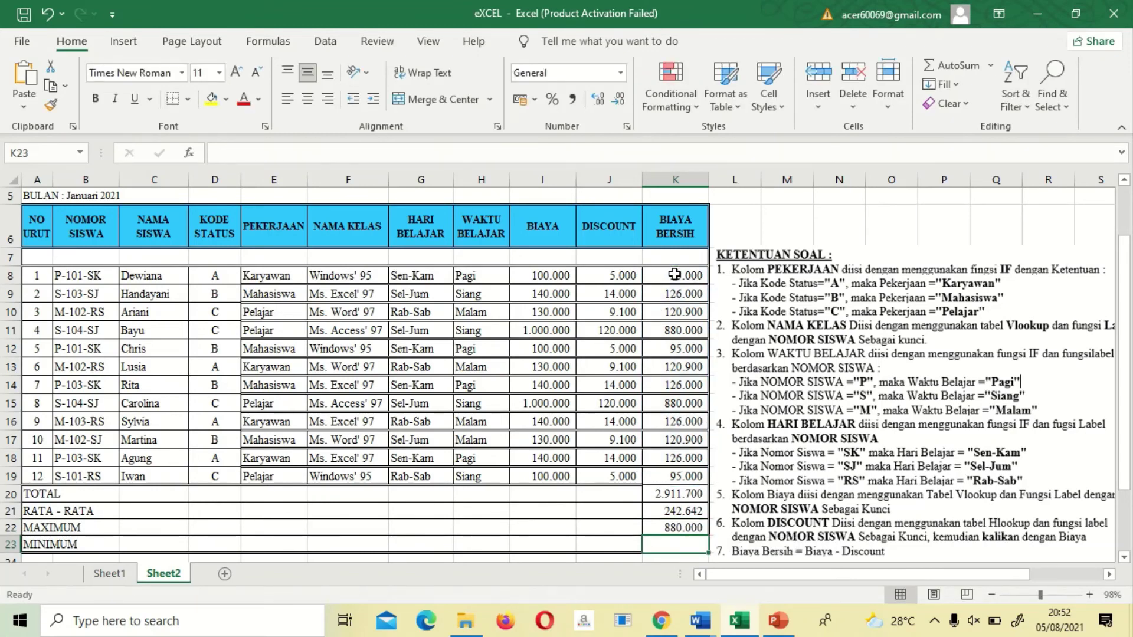
# Calculate the MINIMUM of BIAYA BERSIH in K23 with a MIN over K8:K19.
pyautogui.write('=mi')
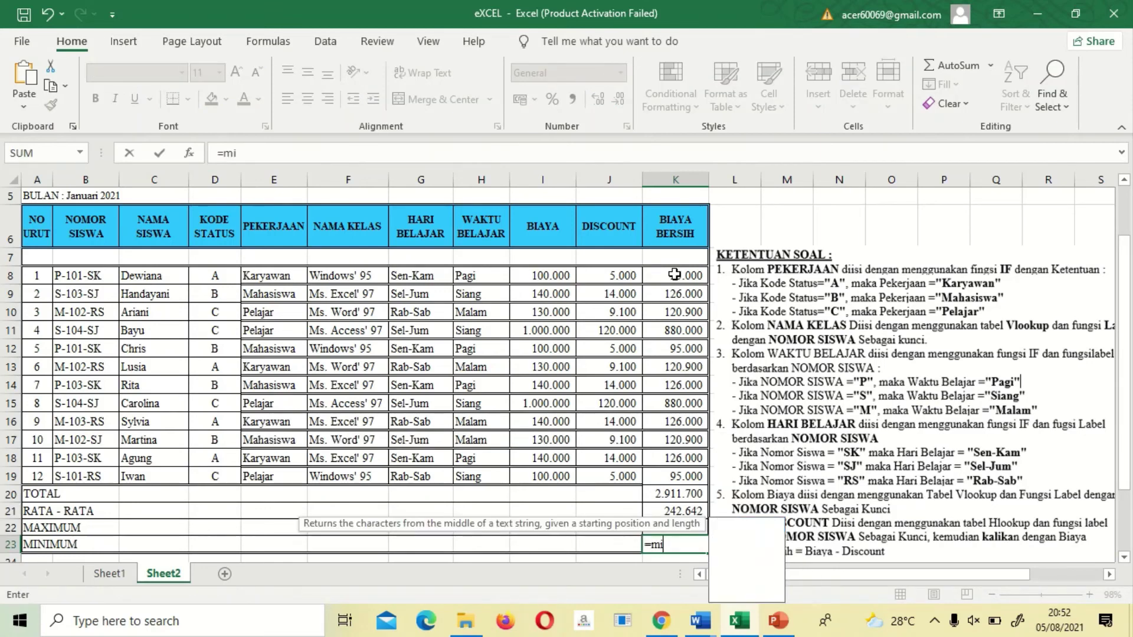
pyautogui.write('n(')
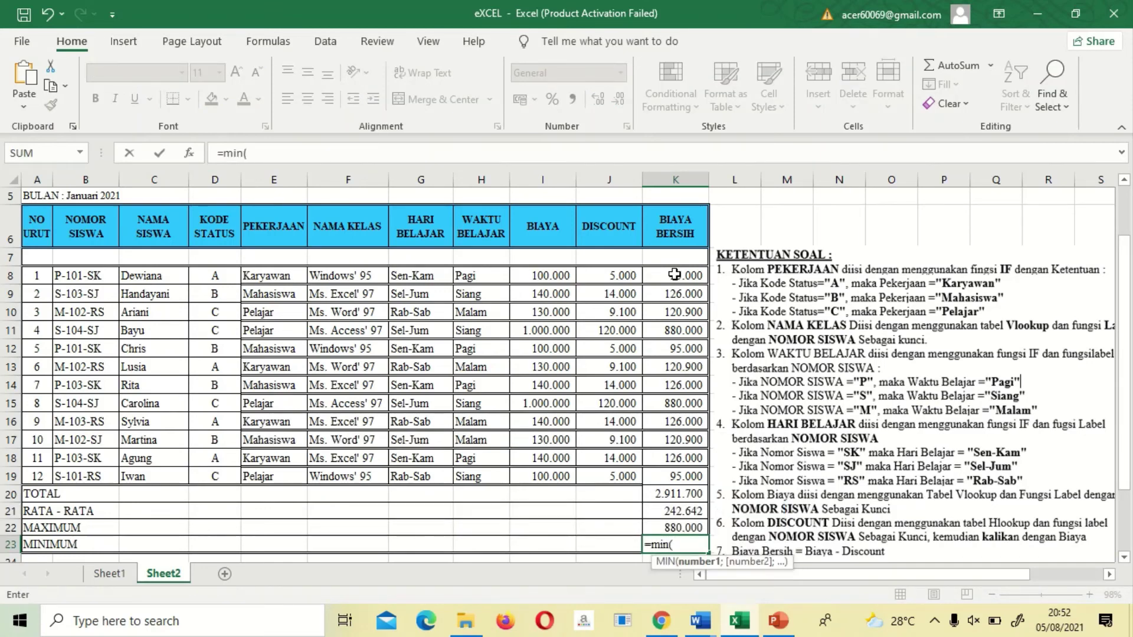
pyautogui.moveTo(682, 475); pyautogui.dragTo(674, 275)
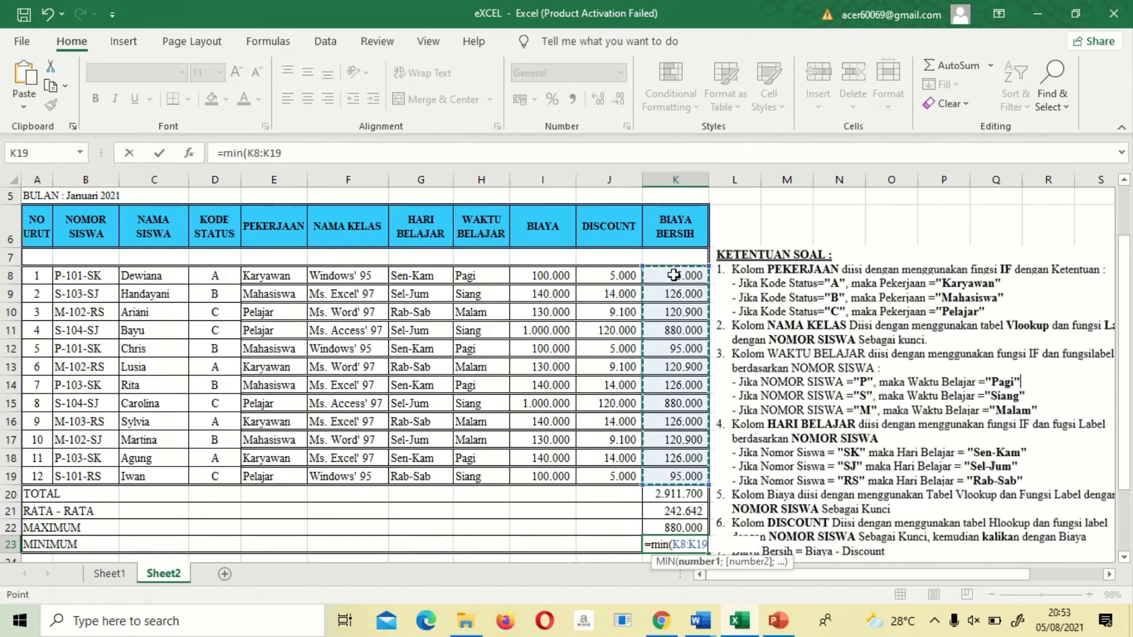
pyautogui.press('Return')
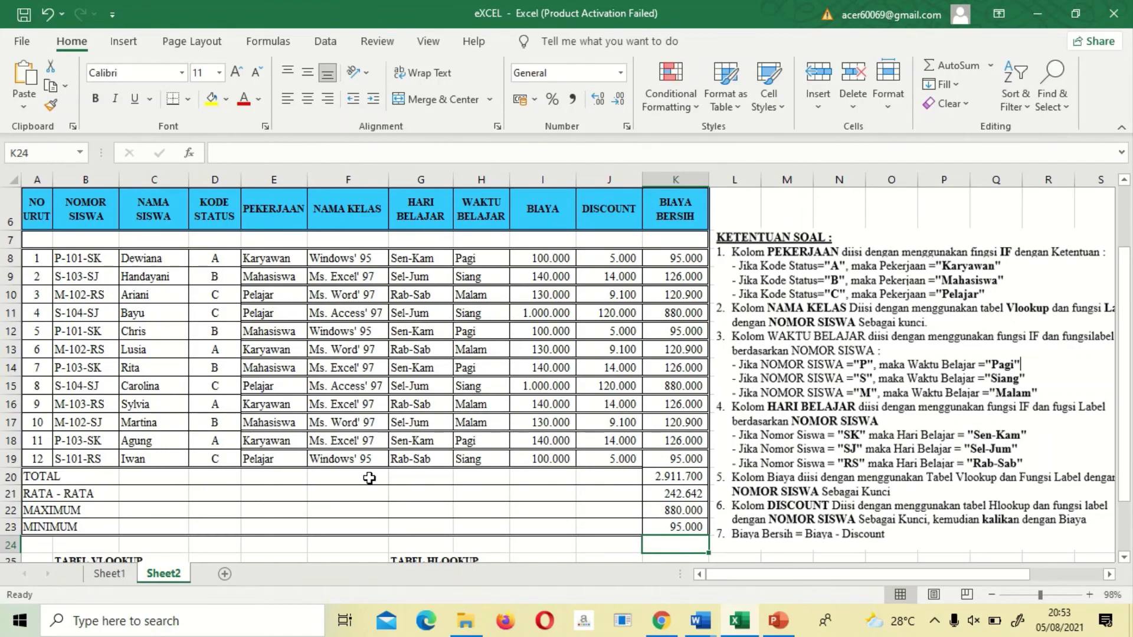
# Review the summary formulas for TOTAL, RATA - RATA, MAXIMUM and MINIMUM in K20:K23.
pyautogui.click(666, 477)
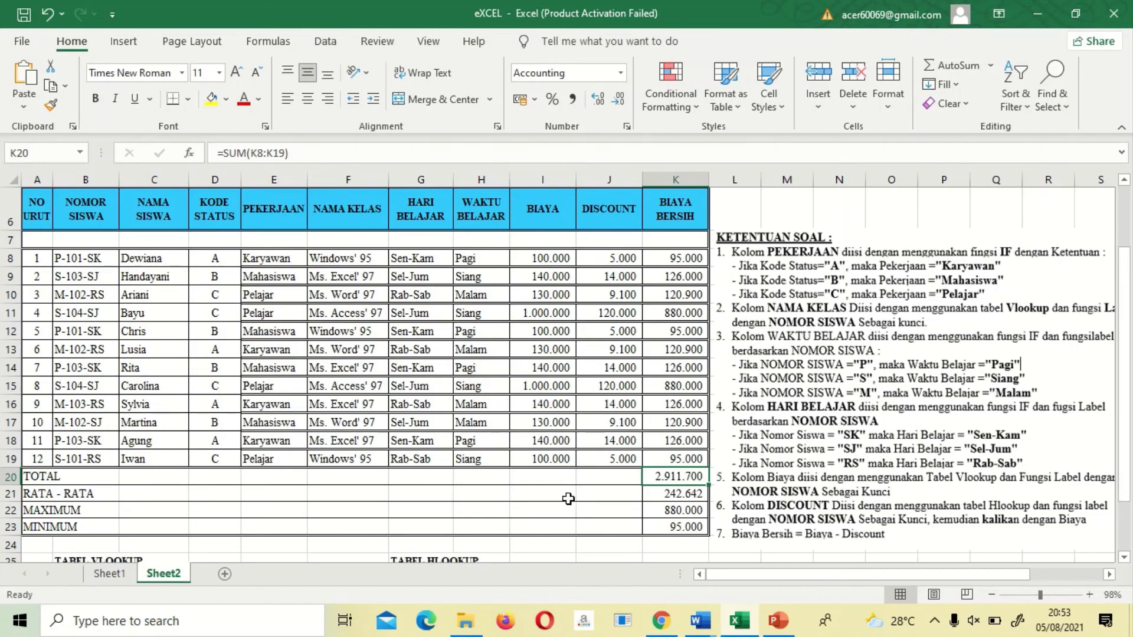
pyautogui.click(661, 495)
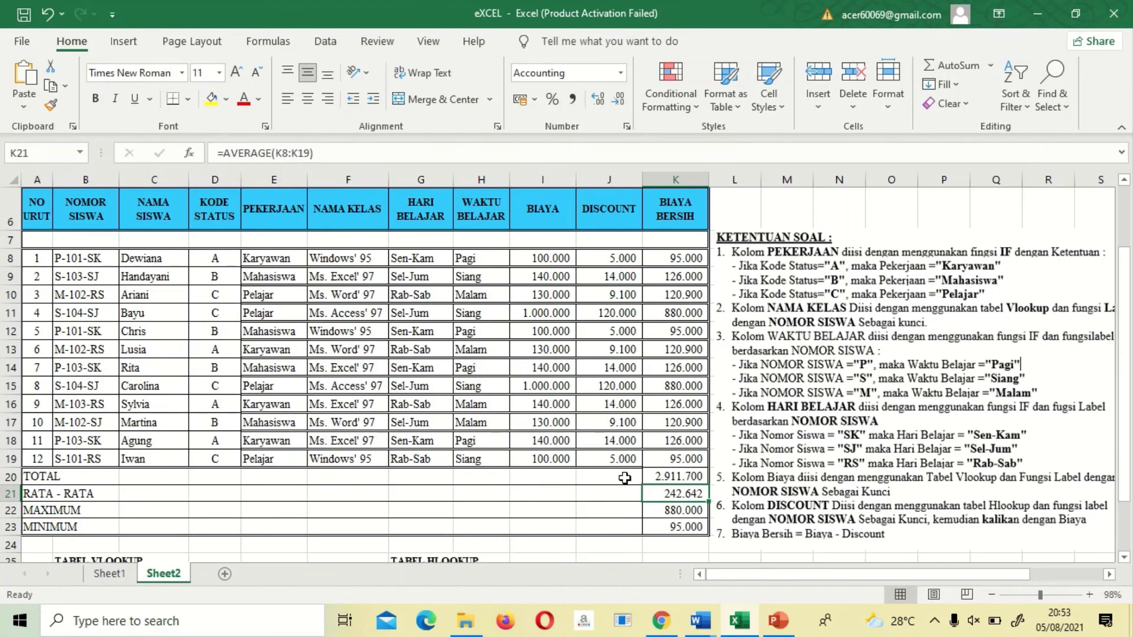
pyautogui.click(650, 509)
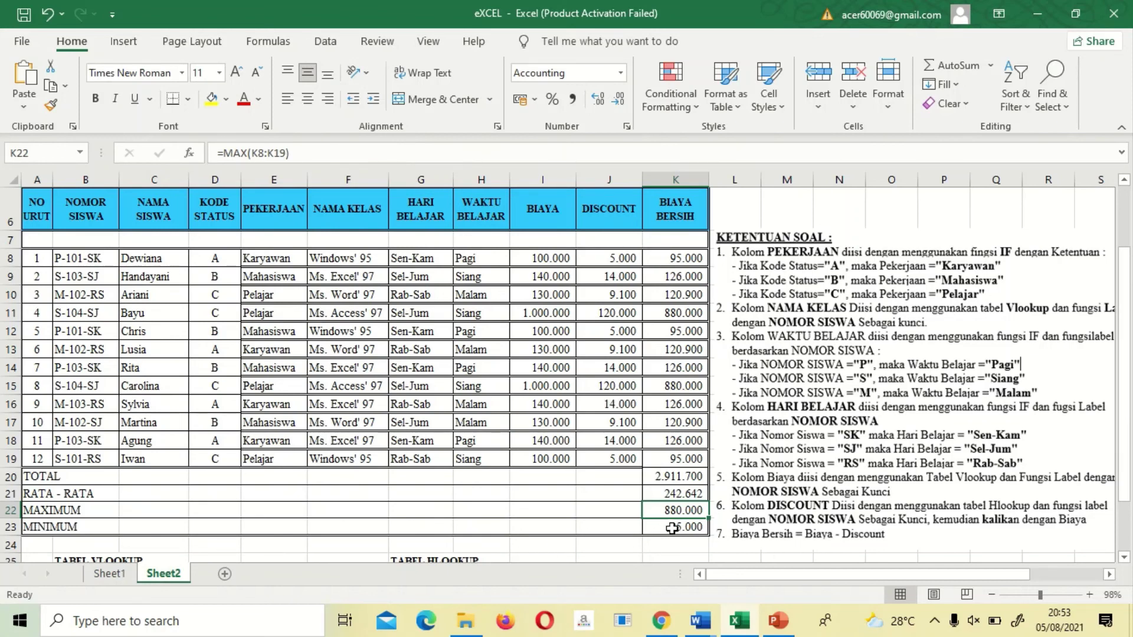
pyautogui.click(668, 527)
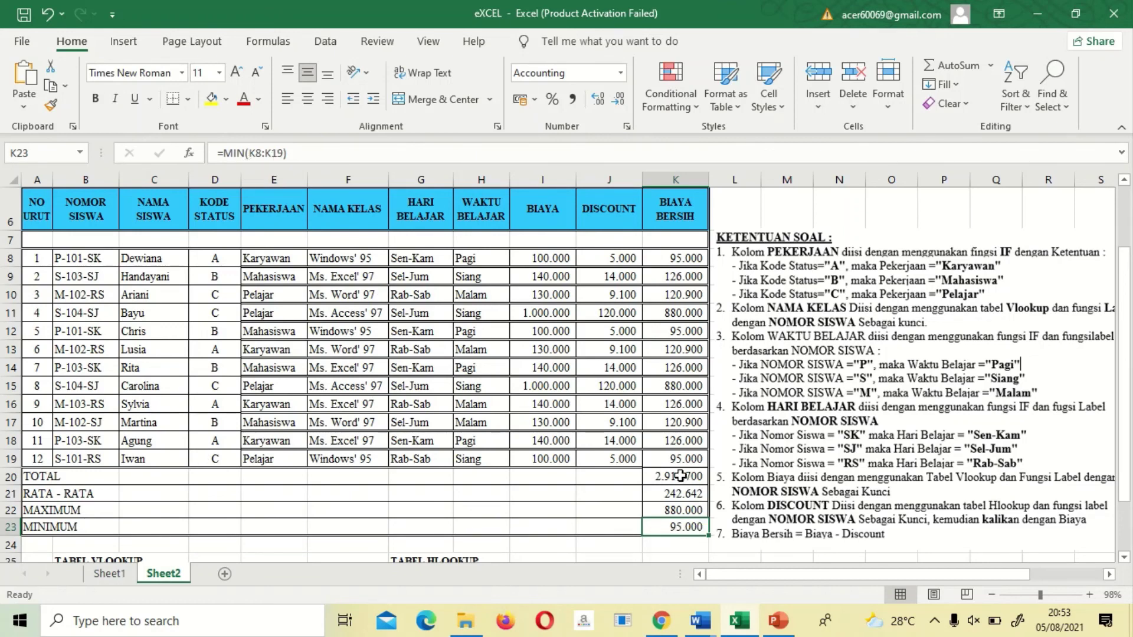
pyautogui.click(676, 474)
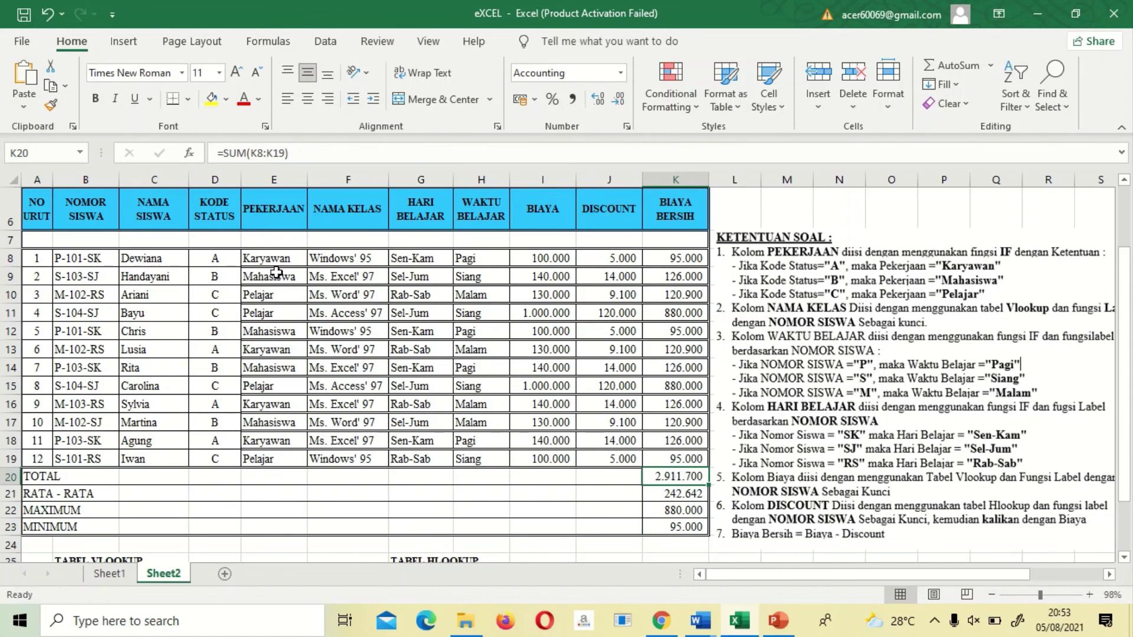
# Give E8:K19 thin single horizontal lines between the rows and a double line along the bottom edge.
pyautogui.moveTo(267, 262); pyautogui.dragTo(665, 466)
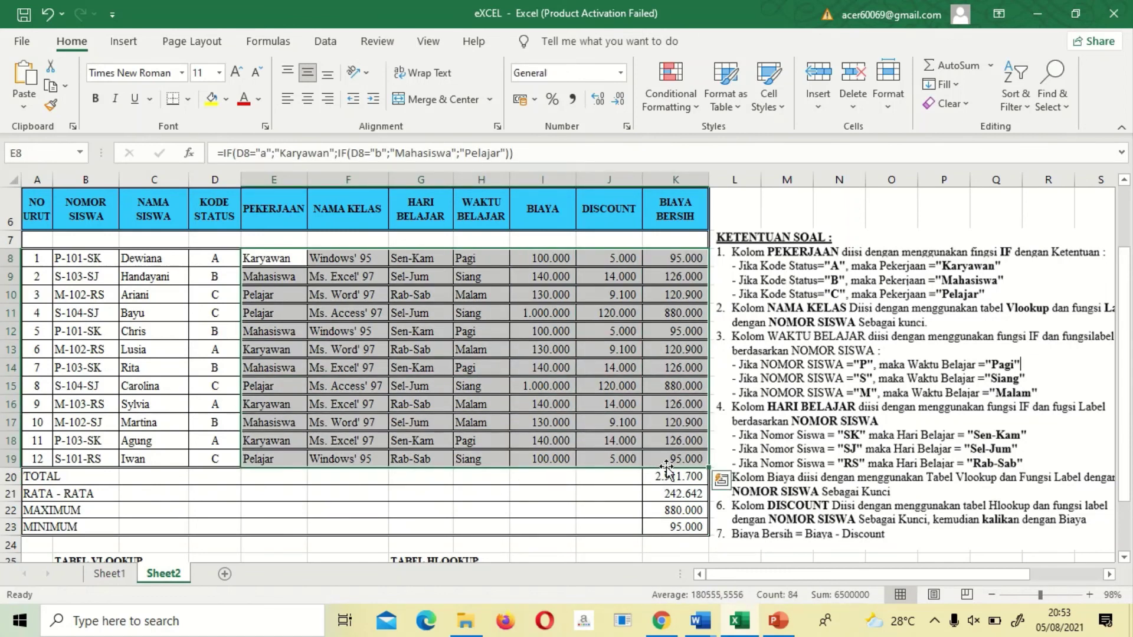
pyautogui.click(265, 129)
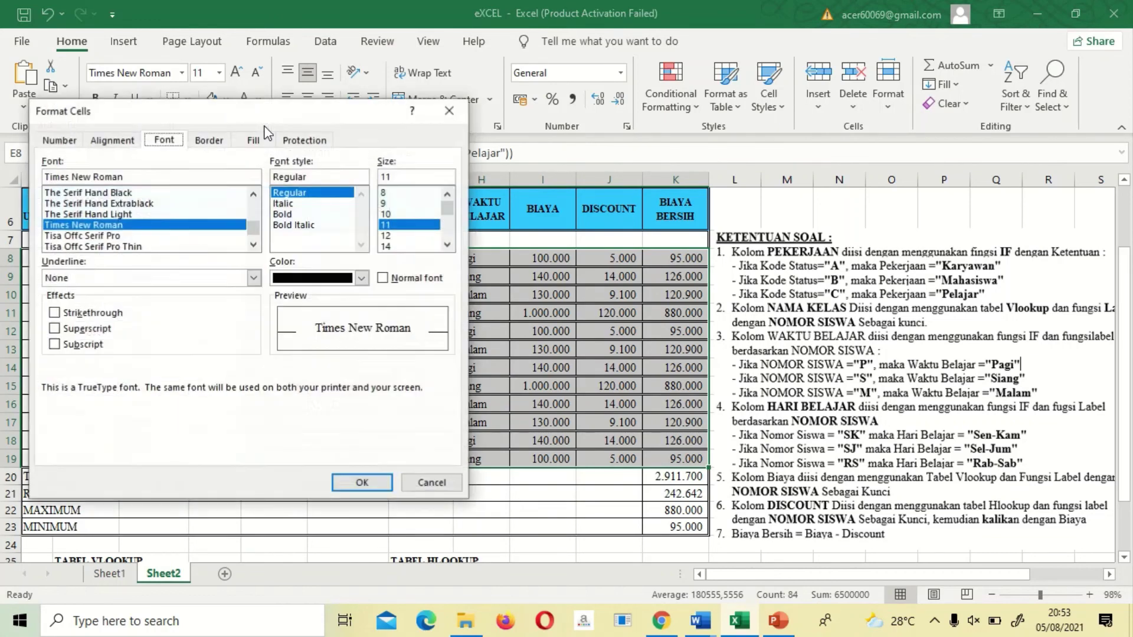
pyautogui.click(211, 141)
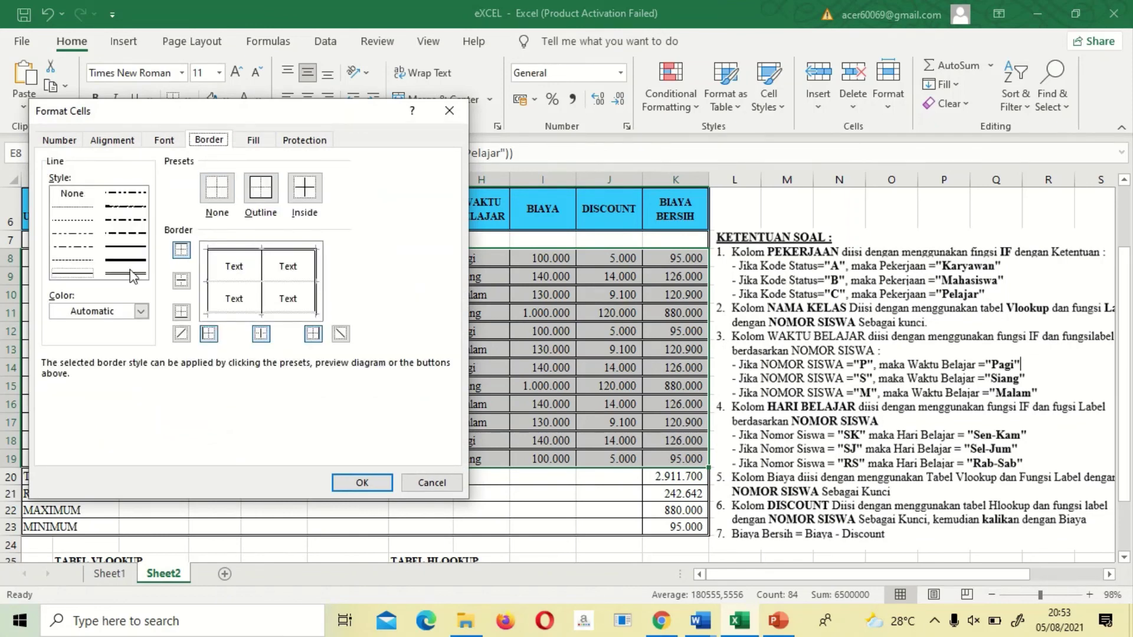
pyautogui.click(87, 274)
pyautogui.click(238, 285)
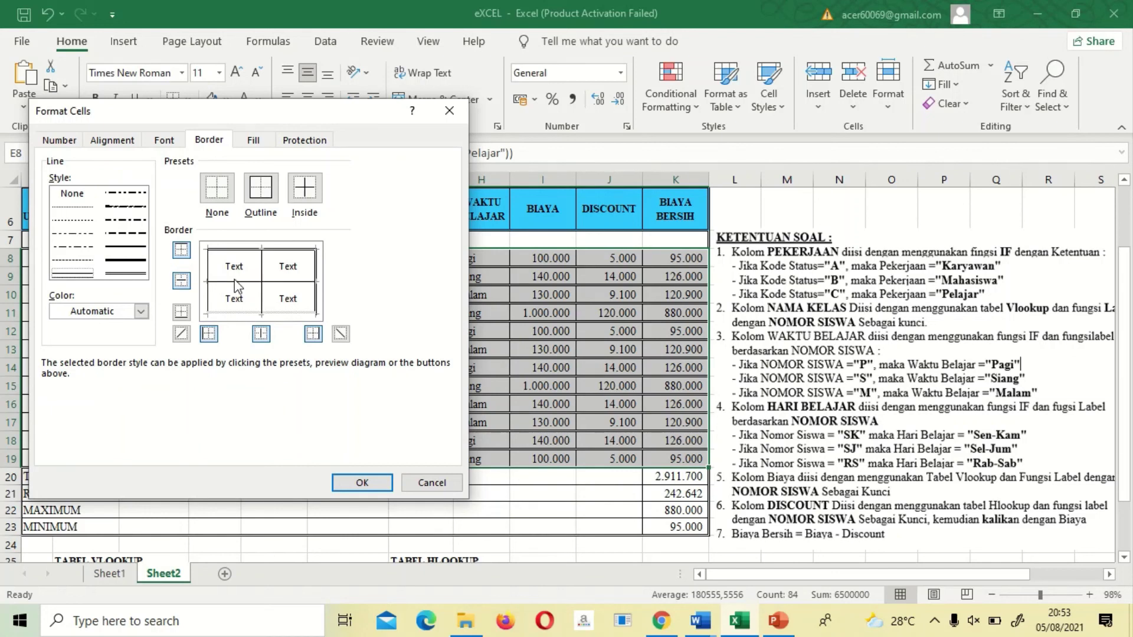
pyautogui.click(126, 273)
pyautogui.click(234, 315)
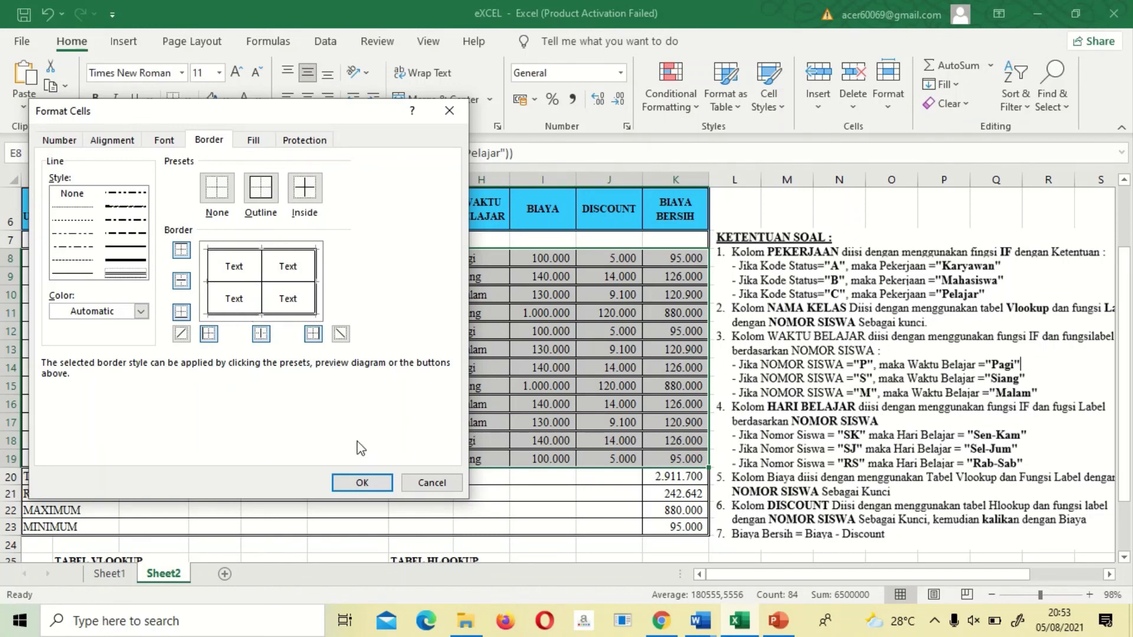
pyautogui.click(363, 483)
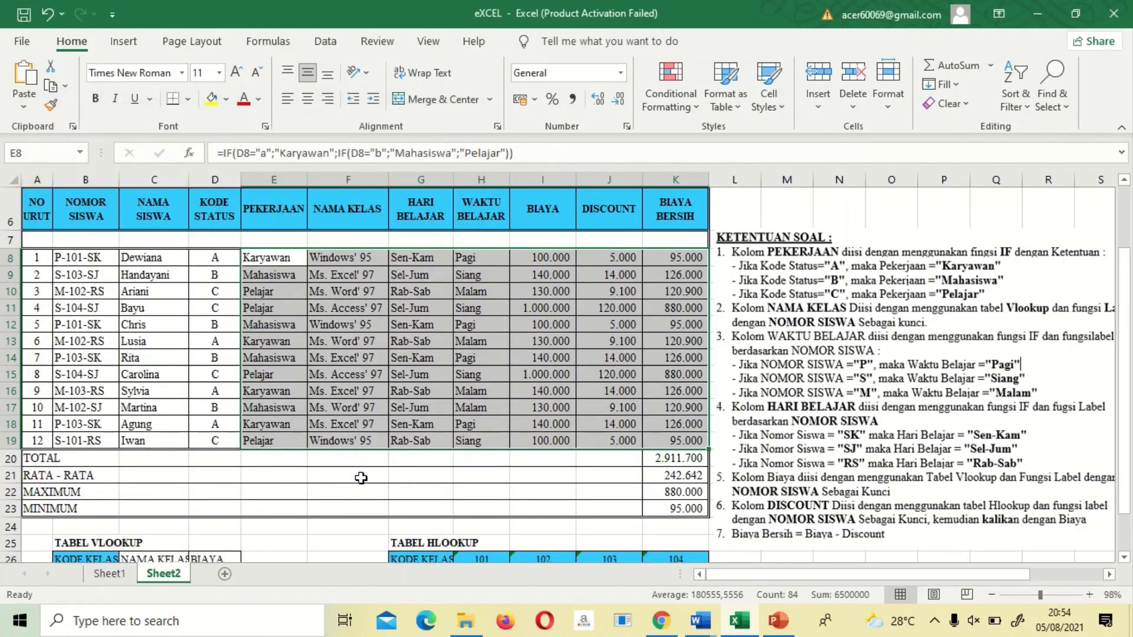
pyautogui.click(361, 478)
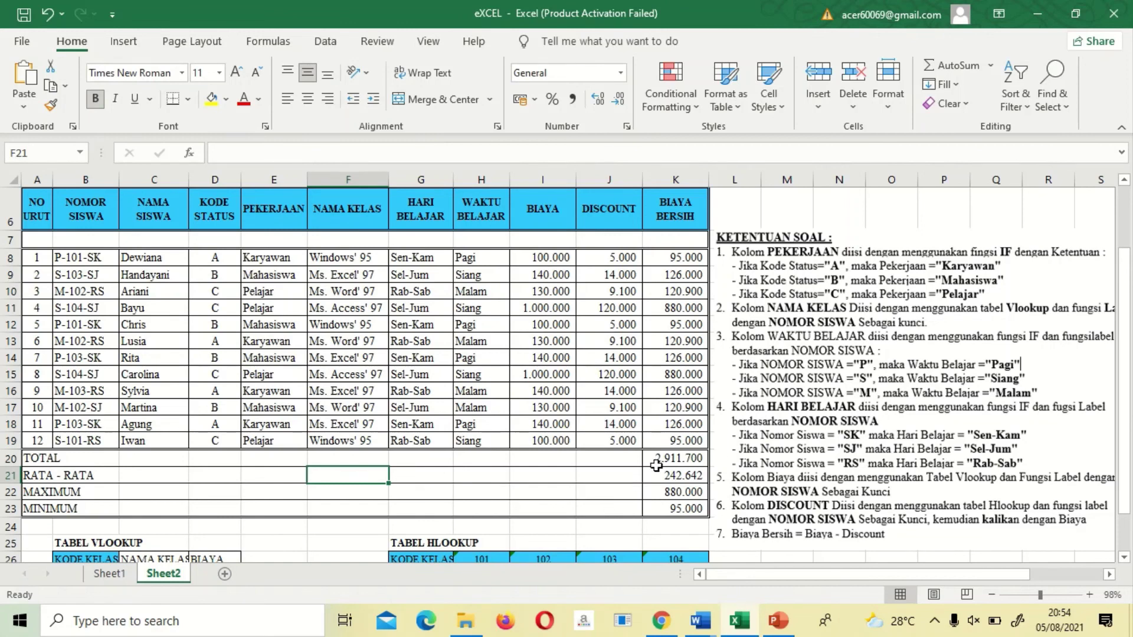
pyautogui.click(861, 324)
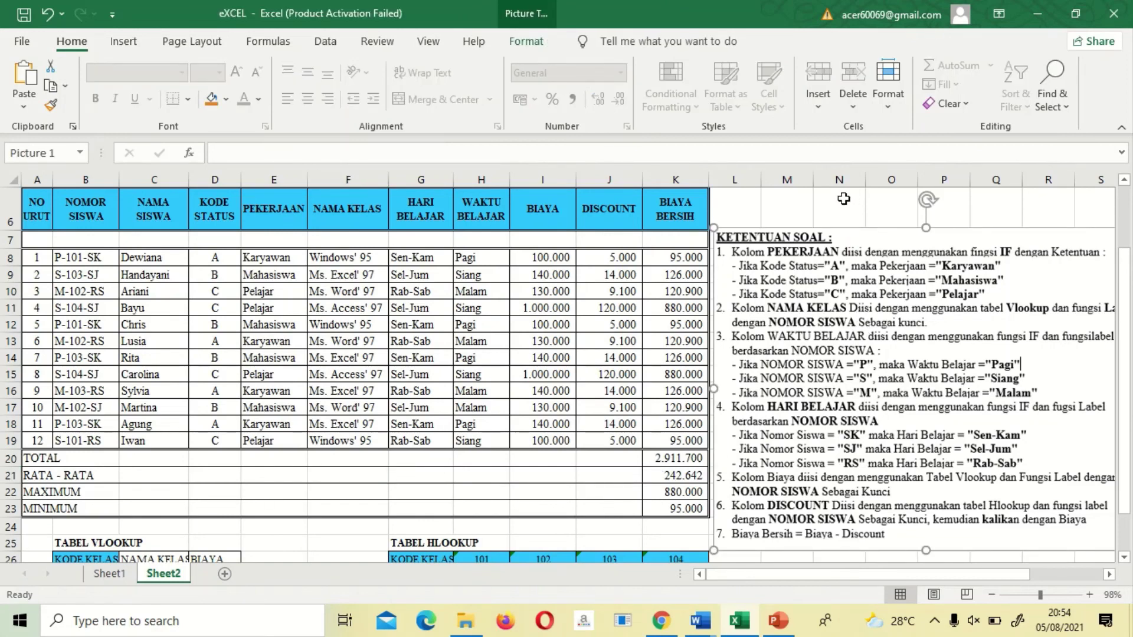
pyautogui.click(855, 219)
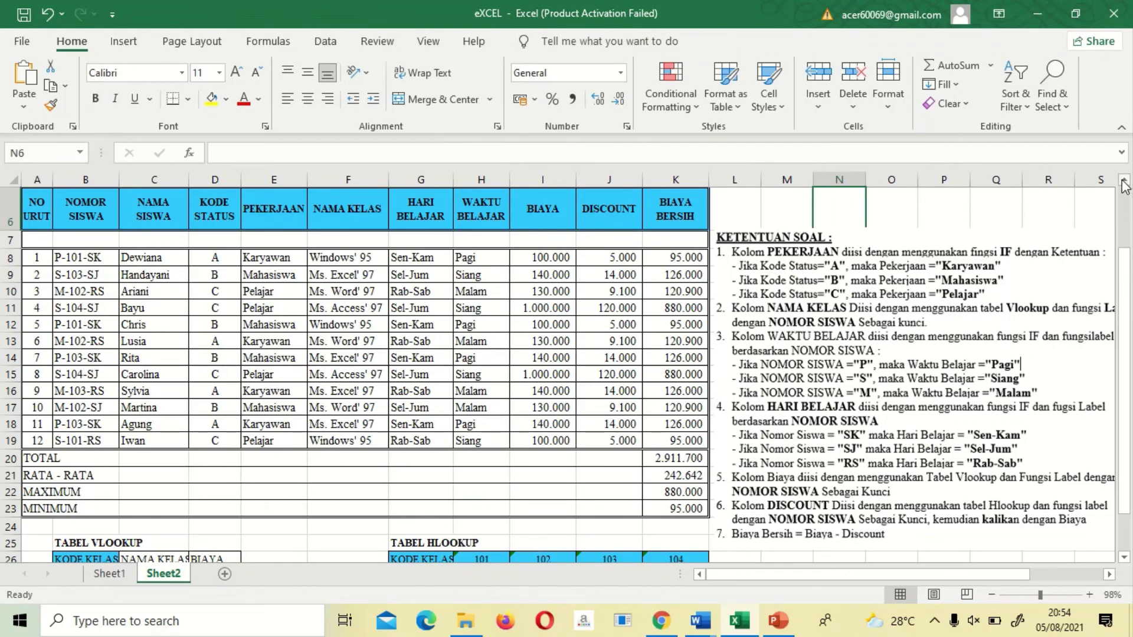
pyautogui.scroll(2, 1123, 187)
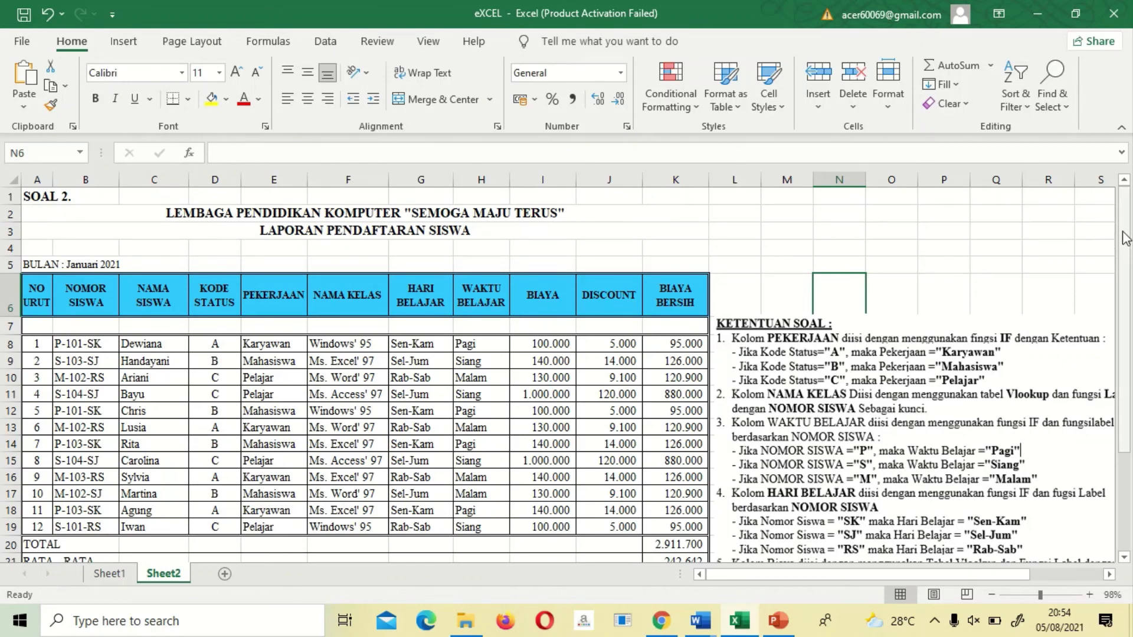
pyautogui.moveTo(1124, 236); pyautogui.dragTo(1128, 286)
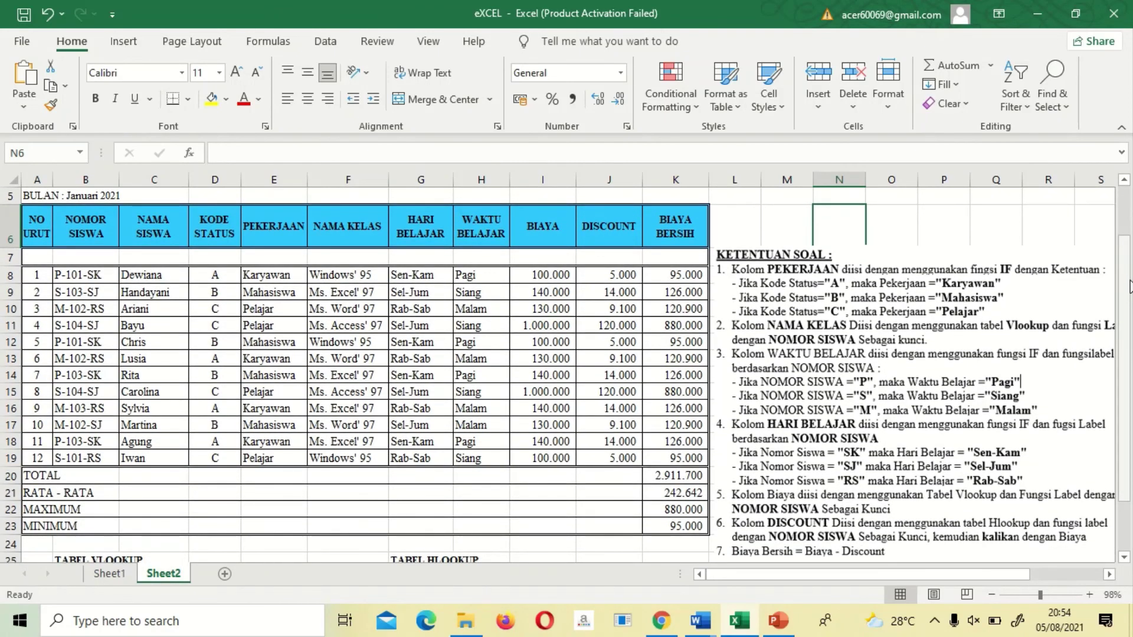